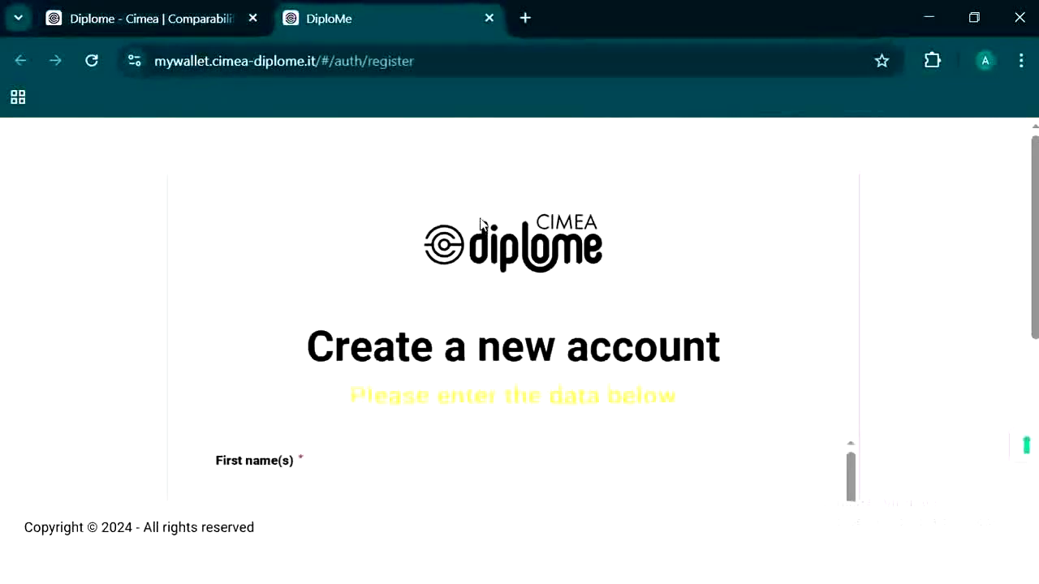
Step: Scroll down the Create a new account registration page to the first name field
{"action": "scroll", "coordinate": [479, 226], "scroll_direction": "down", "scroll_amount": 3}
Step: Register with first name, last name and e-mail, accept the Terms & Conditions and activate the account
{"action": "left_click", "coordinate": [392, 286]}
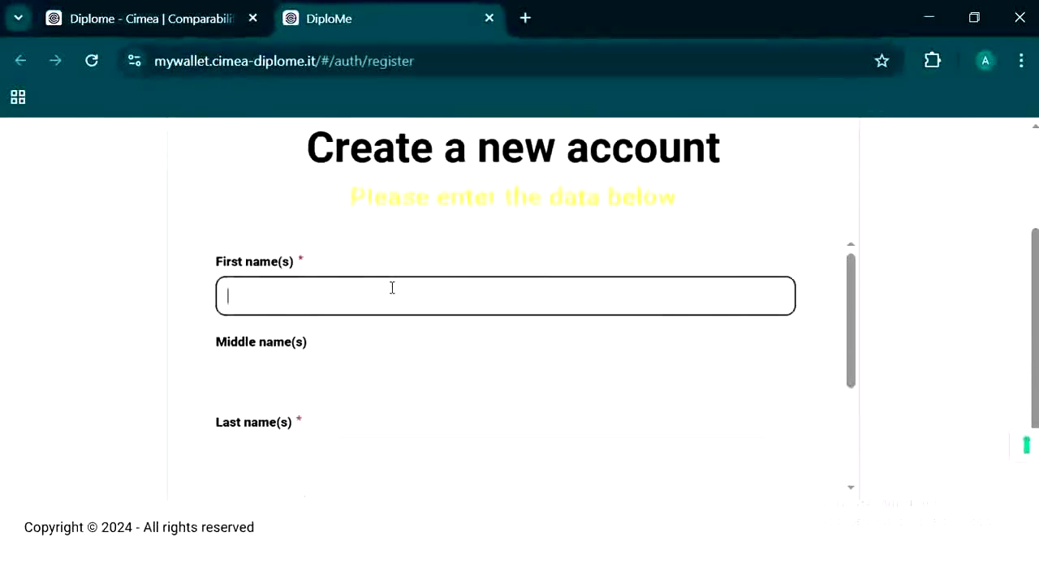
{"action": "type", "text": "xxx"}
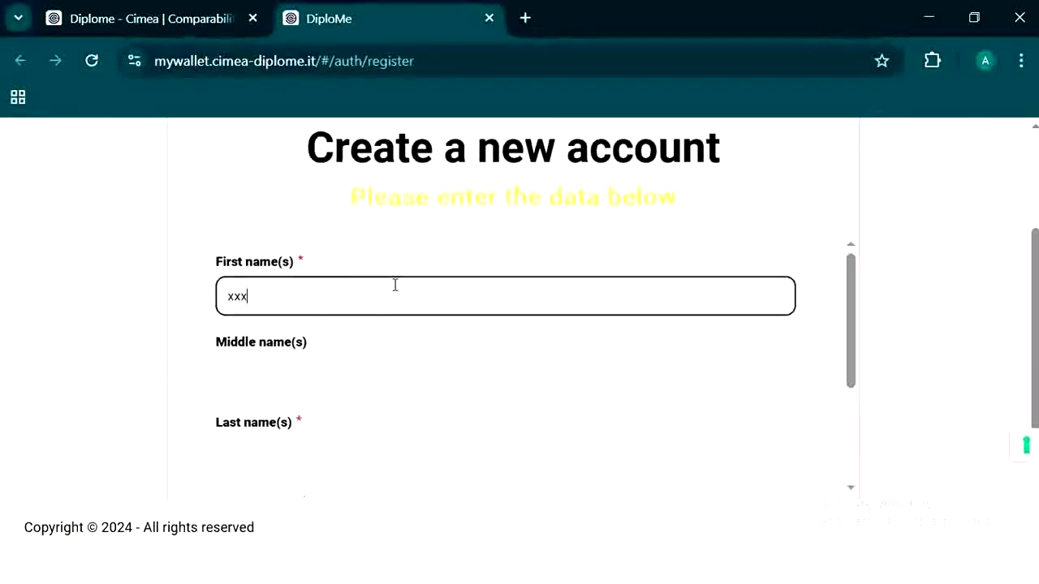
{"action": "left_click", "coordinate": [331, 445]}
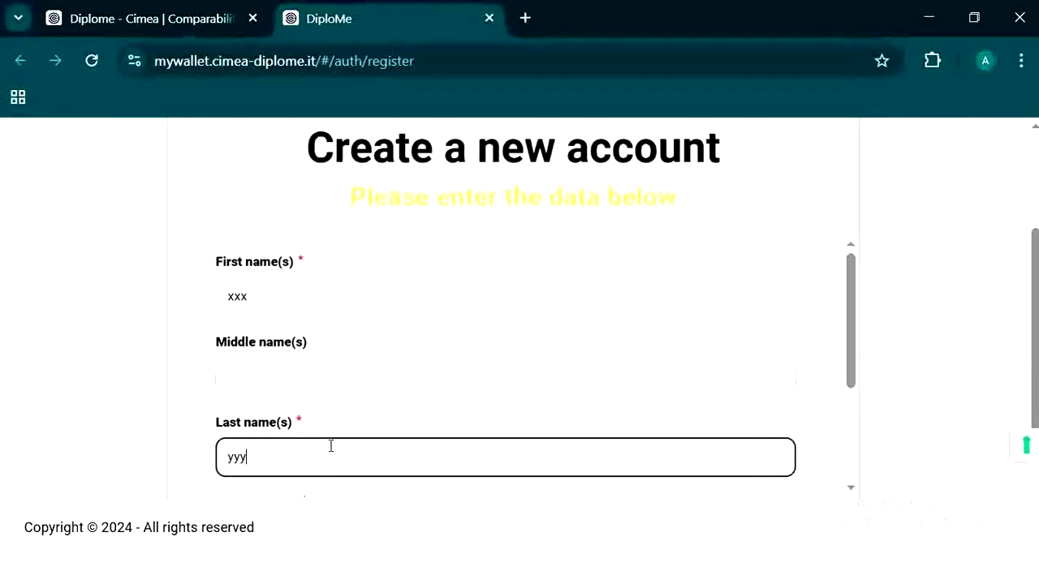
{"action": "scroll", "coordinate": [316, 434], "scroll_direction": "down", "scroll_amount": 3}
{"action": "left_click", "coordinate": [550, 383]}
{"action": "scroll", "coordinate": [303, 343], "scroll_direction": "down", "scroll_amount": 10}
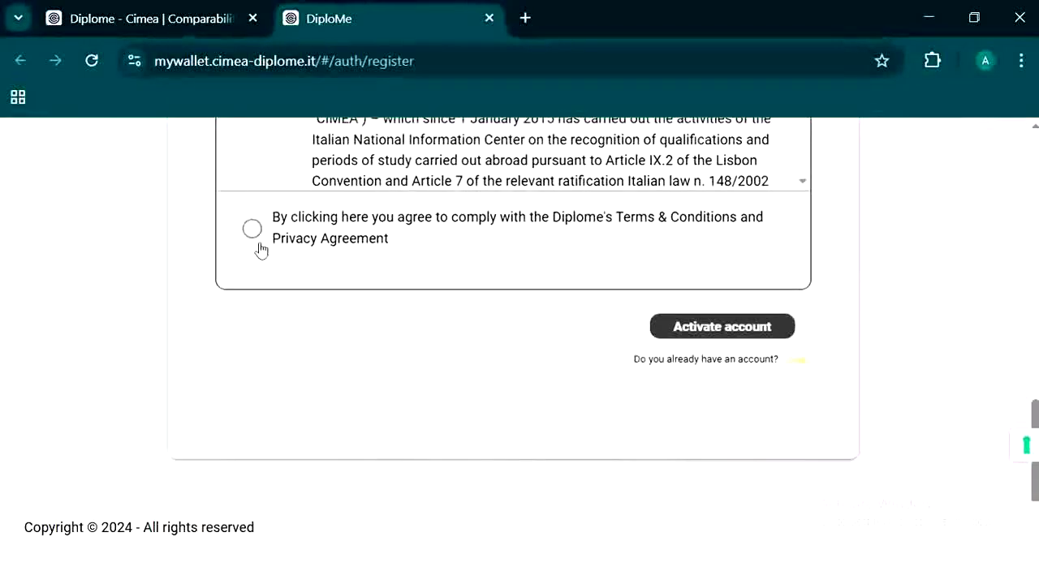
{"action": "left_click", "coordinate": [252, 230]}
{"action": "left_click", "coordinate": [699, 330]}
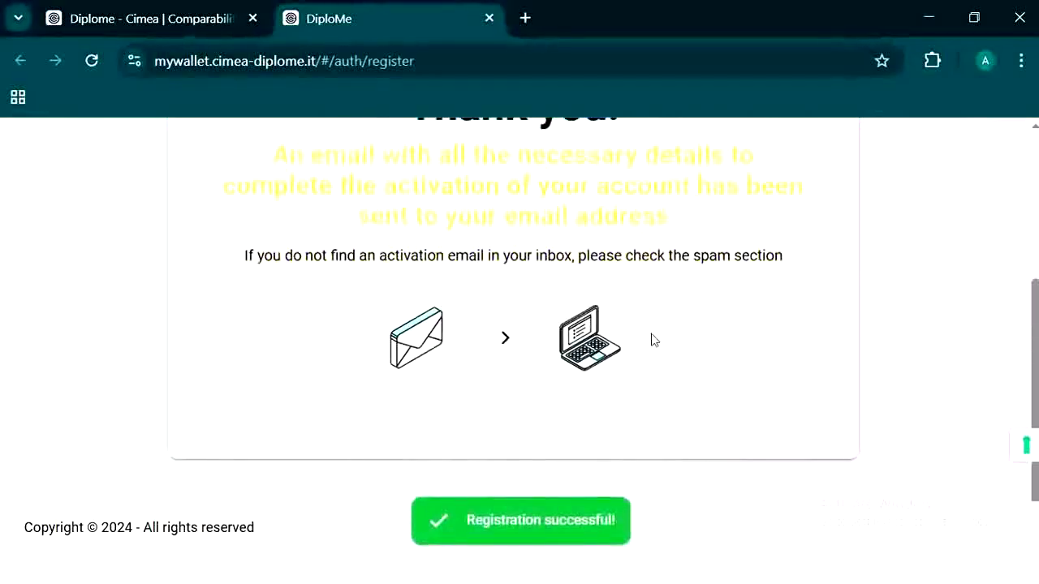
{"action": "scroll", "coordinate": [654, 339], "scroll_direction": "up", "scroll_amount": 2}
{"action": "scroll", "coordinate": [471, 323], "scroll_direction": "down", "scroll_amount": 1}
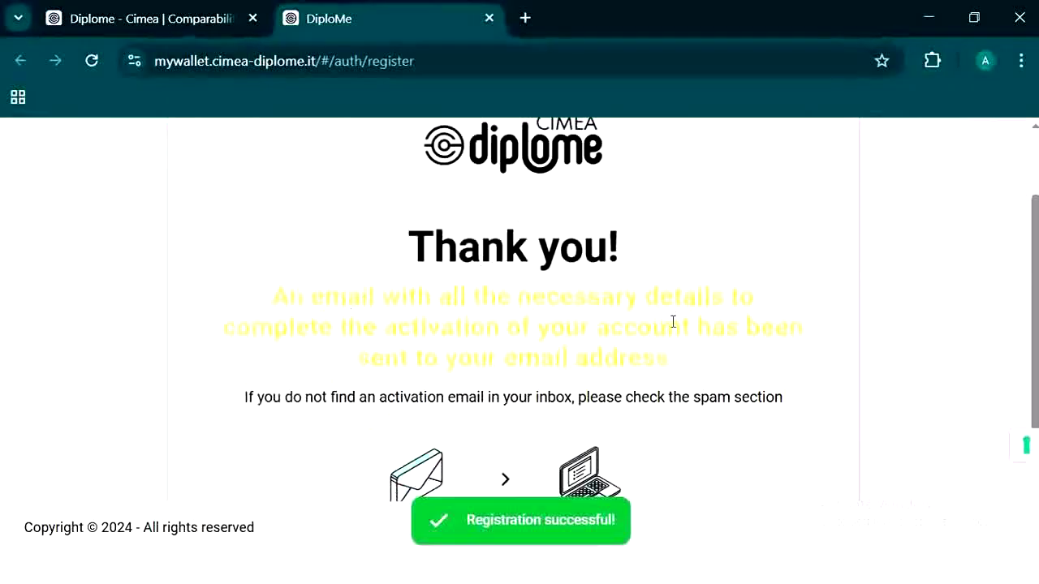
{"action": "scroll", "coordinate": [674, 323], "scroll_direction": "down", "scroll_amount": 2}
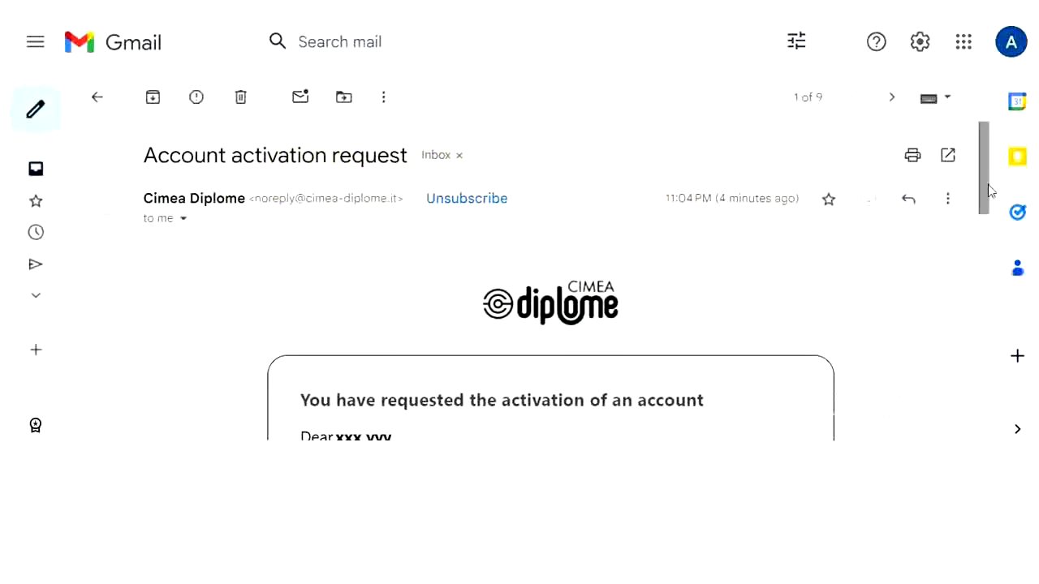
Step: Follow the activation email's Set password link to the DiploMe password page
{"action": "left_click_drag", "start_coordinate": [986, 184], "coordinate": [971, 288]}
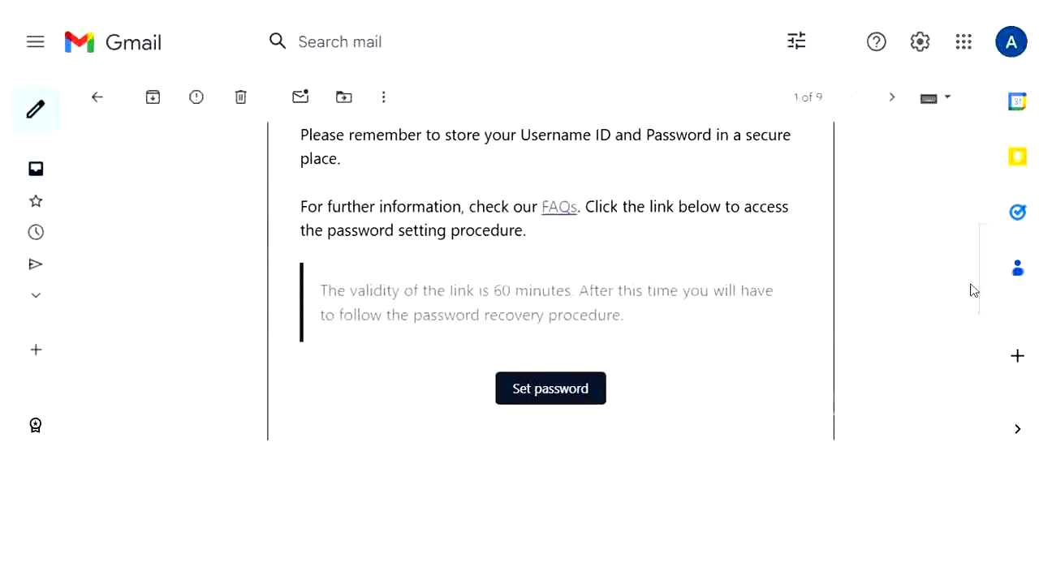
{"action": "left_click", "coordinate": [542, 397]}
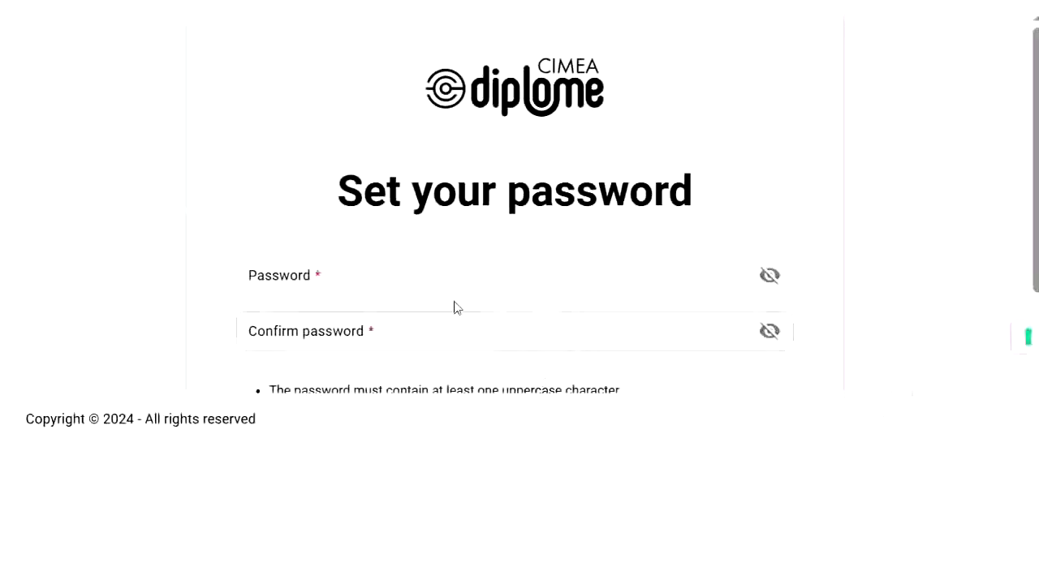
Step: Set and confirm the new account password on the Set your password page
{"action": "scroll", "coordinate": [441, 294], "scroll_direction": "down", "scroll_amount": 3}
{"action": "scroll", "coordinate": [439, 294], "scroll_direction": "up", "scroll_amount": 1}
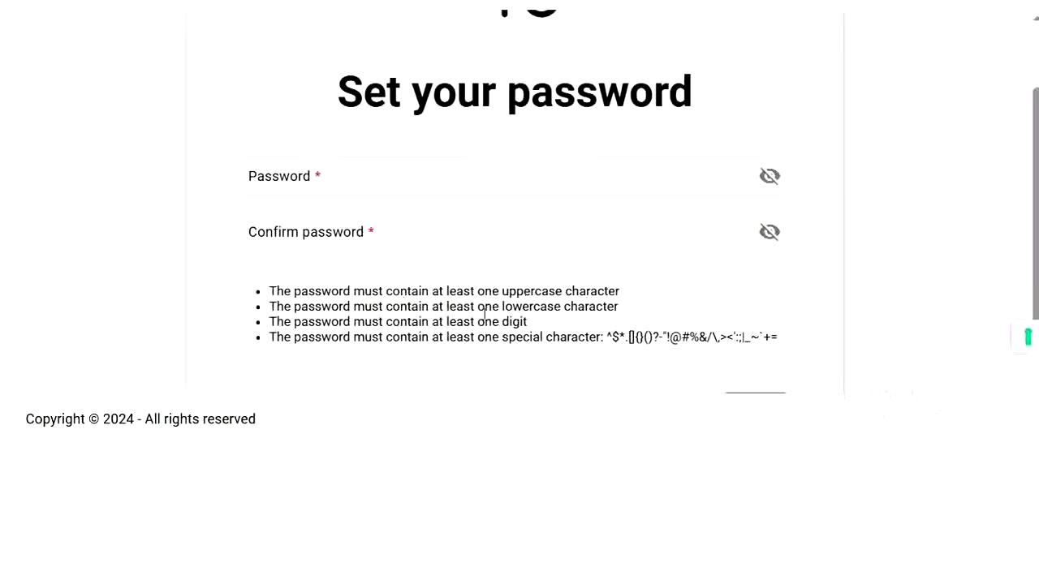
{"action": "scroll", "coordinate": [643, 359], "scroll_direction": "down", "scroll_amount": 1}
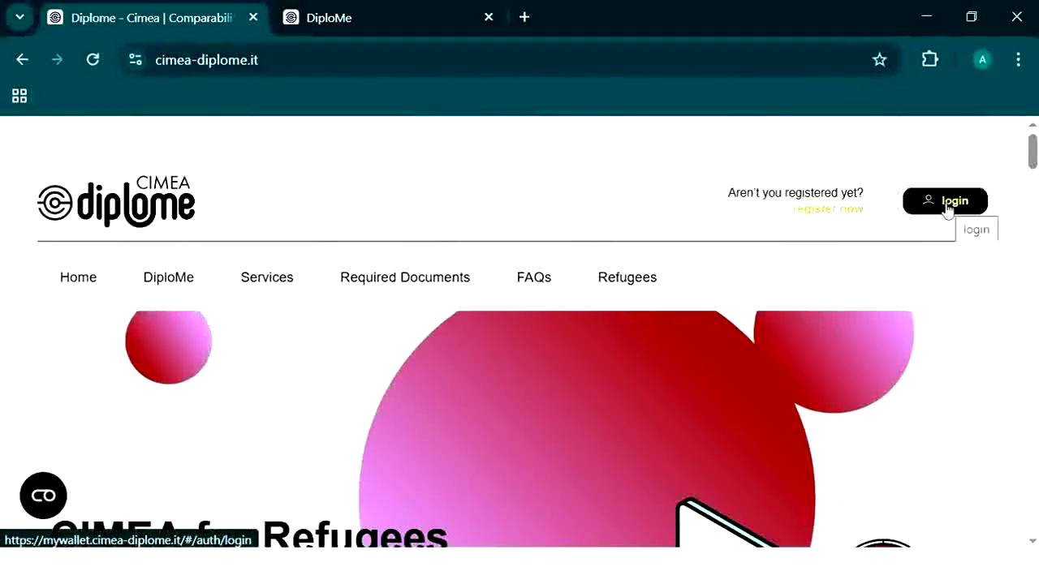
Step: Log in to DiploMe with the registered e-mail and password
{"action": "left_click", "coordinate": [359, 26]}
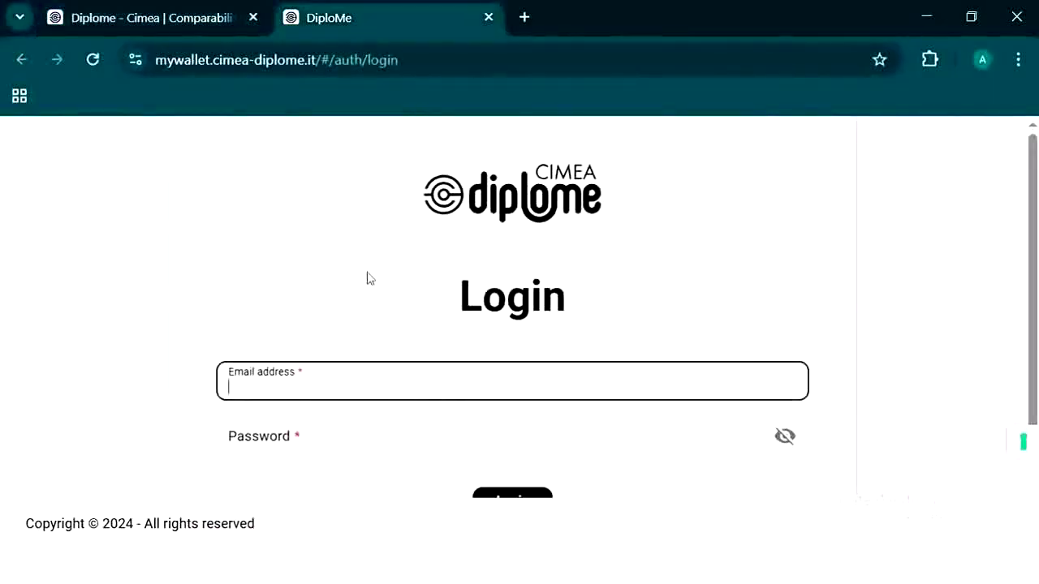
{"action": "scroll", "coordinate": [368, 278], "scroll_direction": "down", "scroll_amount": 2}
{"action": "scroll", "coordinate": [367, 278], "scroll_direction": "up", "scroll_amount": 2}
{"action": "scroll", "coordinate": [368, 278], "scroll_direction": "down", "scroll_amount": 1}
{"action": "scroll", "coordinate": [368, 279], "scroll_direction": "down", "scroll_amount": 1}
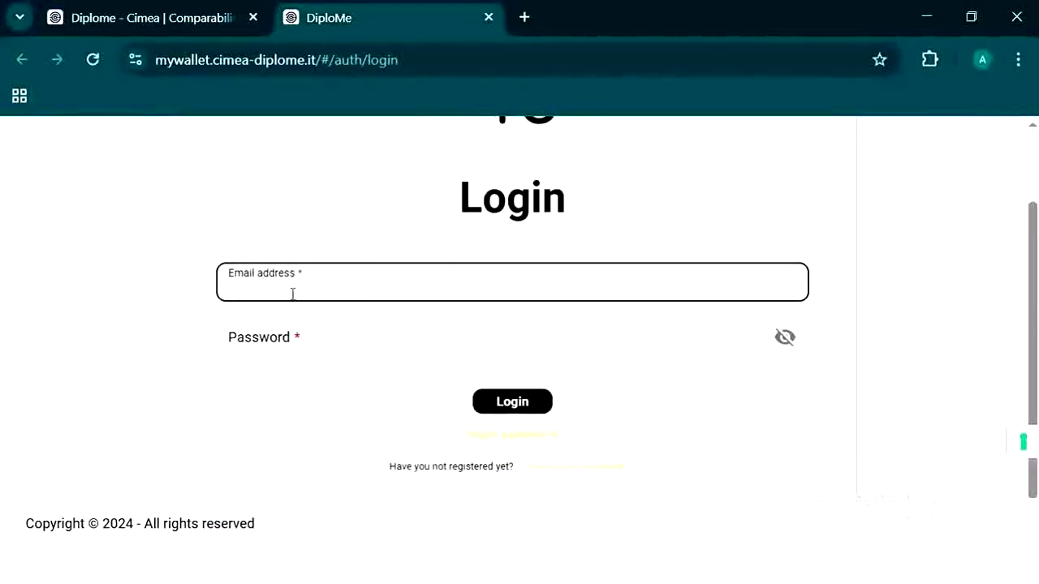
{"action": "left_click", "coordinate": [297, 339]}
{"action": "left_click", "coordinate": [316, 299]}
{"action": "left_click", "coordinate": [319, 323]}
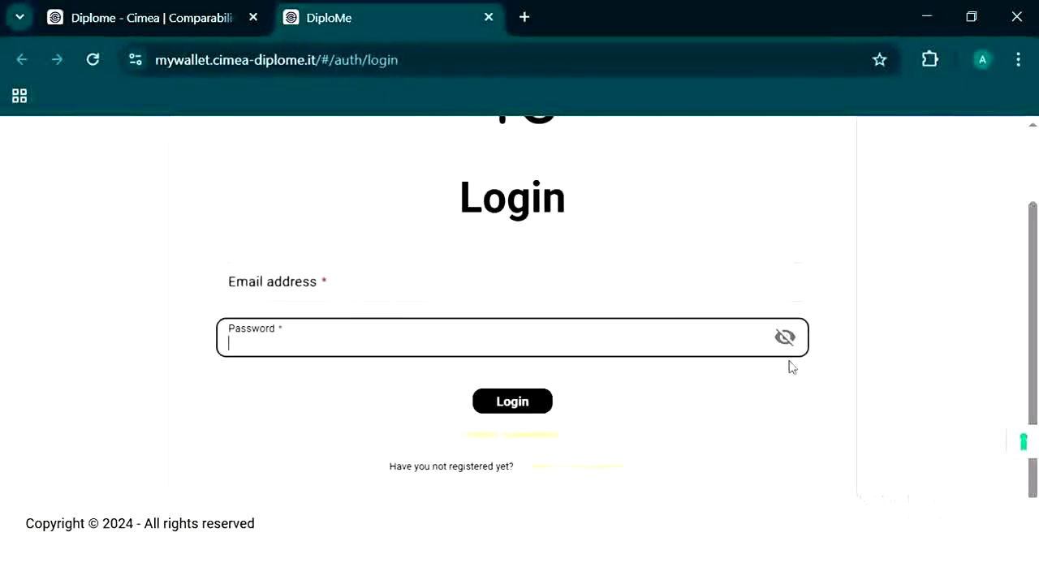
{"action": "left_click", "coordinate": [317, 287]}
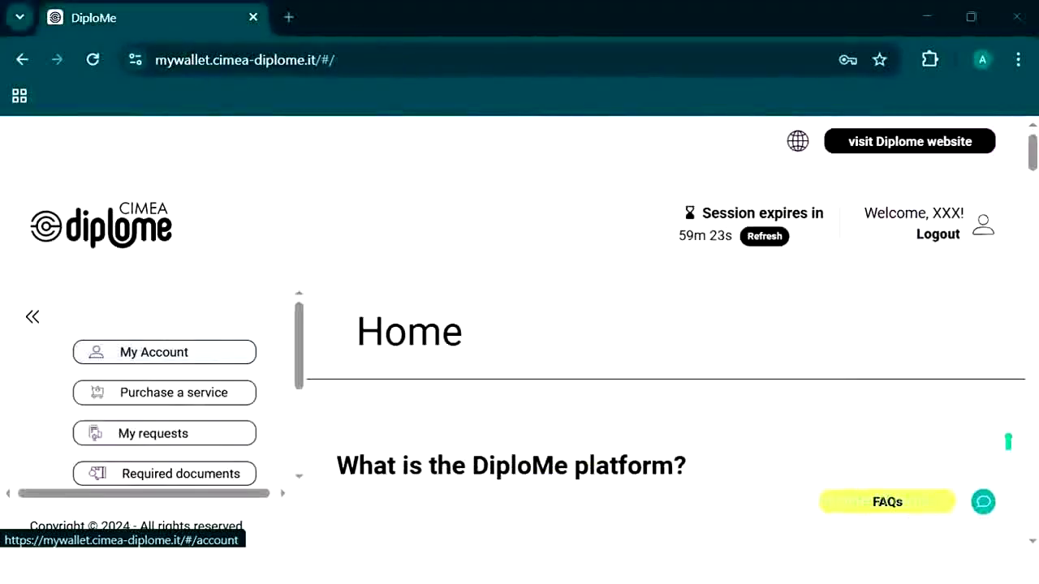
Step: In the profile, enter the passport number and choose Pakistan as the issuing country
{"action": "left_click", "coordinate": [164, 360]}
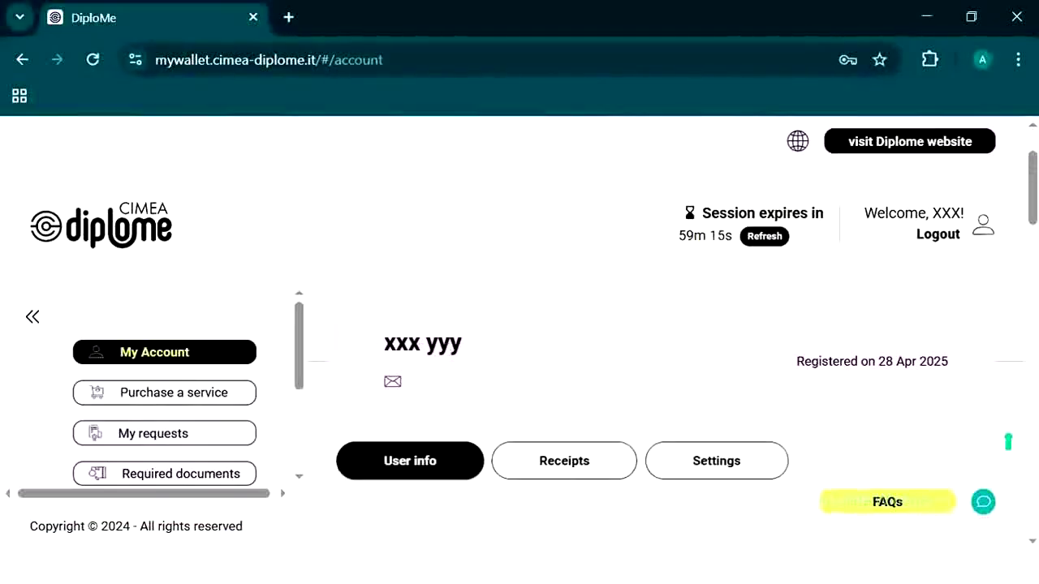
{"action": "scroll", "coordinate": [414, 374], "scroll_direction": "down", "scroll_amount": 3}
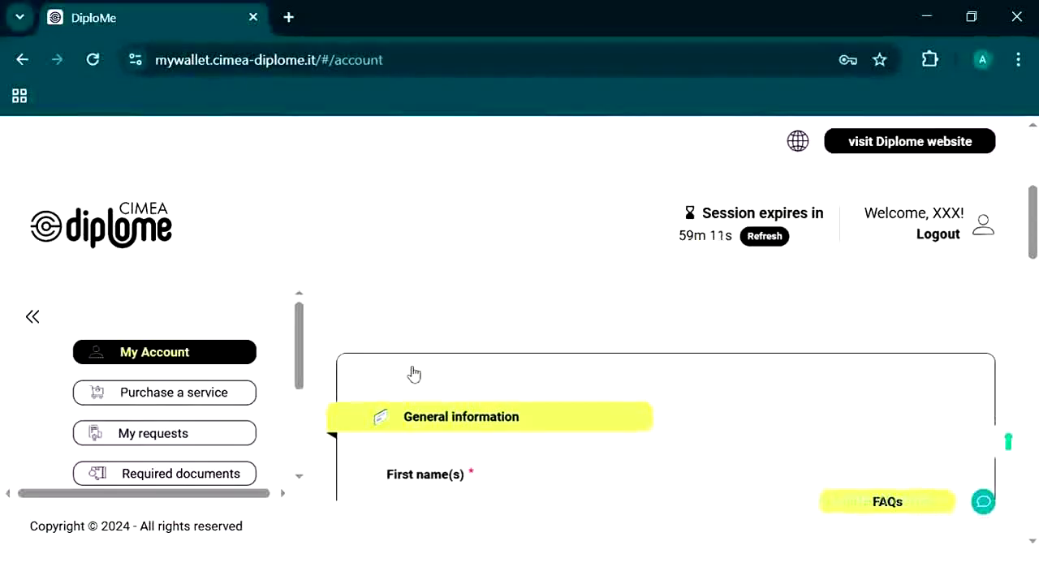
{"action": "scroll", "coordinate": [414, 375], "scroll_direction": "down", "scroll_amount": 2}
{"action": "scroll", "coordinate": [414, 374], "scroll_direction": "up", "scroll_amount": 2}
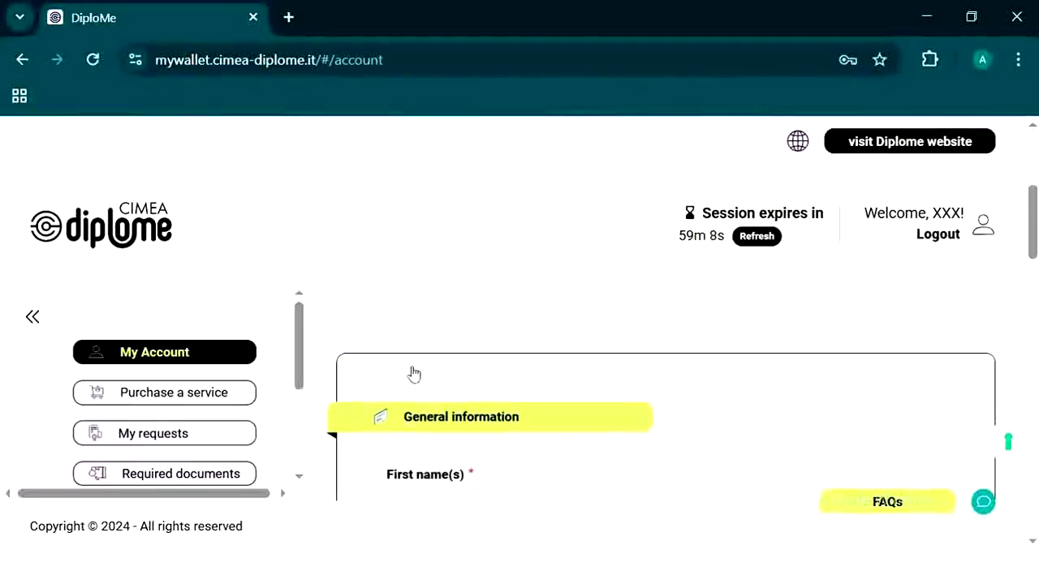
{"action": "scroll", "coordinate": [414, 374], "scroll_direction": "down", "scroll_amount": 2}
{"action": "scroll", "coordinate": [432, 446], "scroll_direction": "down", "scroll_amount": 1}
{"action": "scroll", "coordinate": [432, 446], "scroll_direction": "down", "scroll_amount": 2}
{"action": "scroll", "coordinate": [464, 436], "scroll_direction": "down", "scroll_amount": 3}
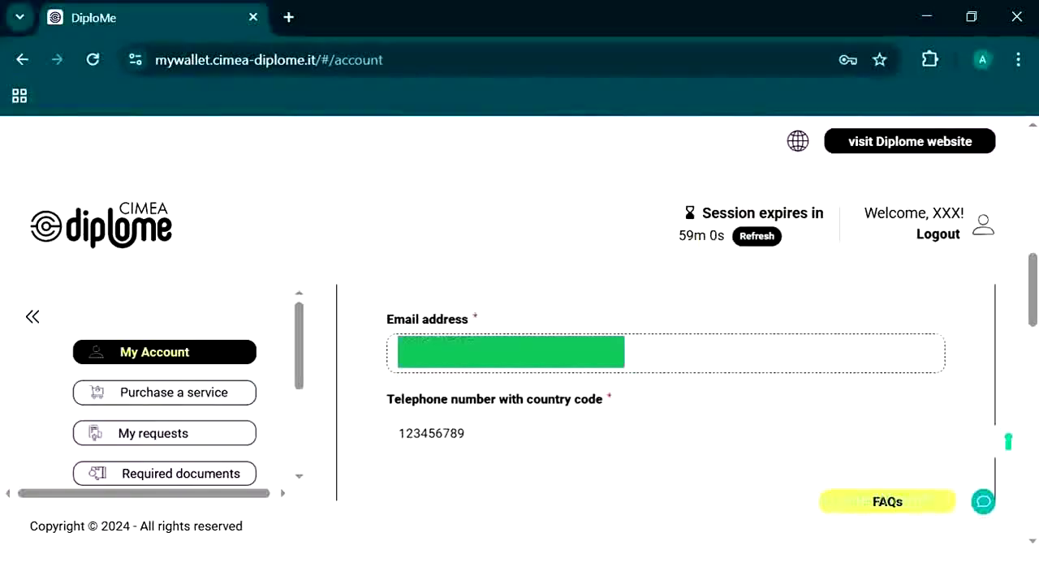
{"action": "scroll", "coordinate": [512, 360], "scroll_direction": "down", "scroll_amount": 1}
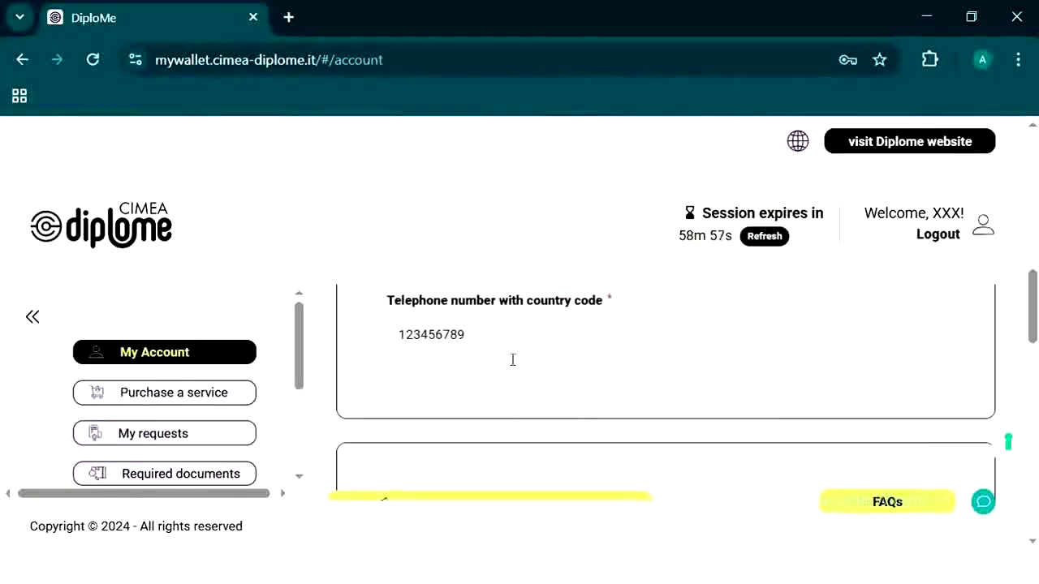
{"action": "scroll", "coordinate": [512, 360], "scroll_direction": "down", "scroll_amount": 3}
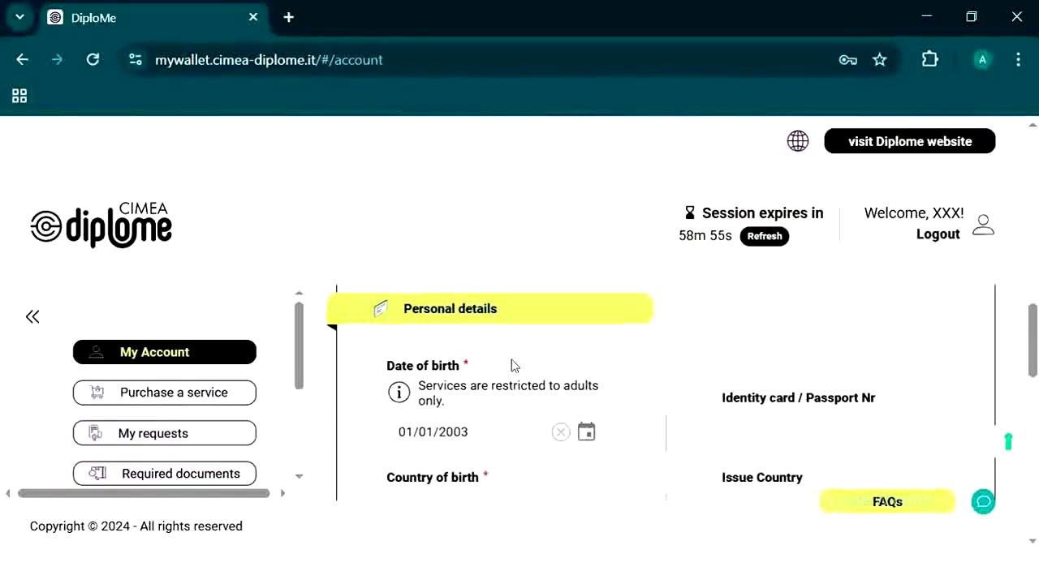
{"action": "scroll", "coordinate": [511, 365], "scroll_direction": "down", "scroll_amount": 1}
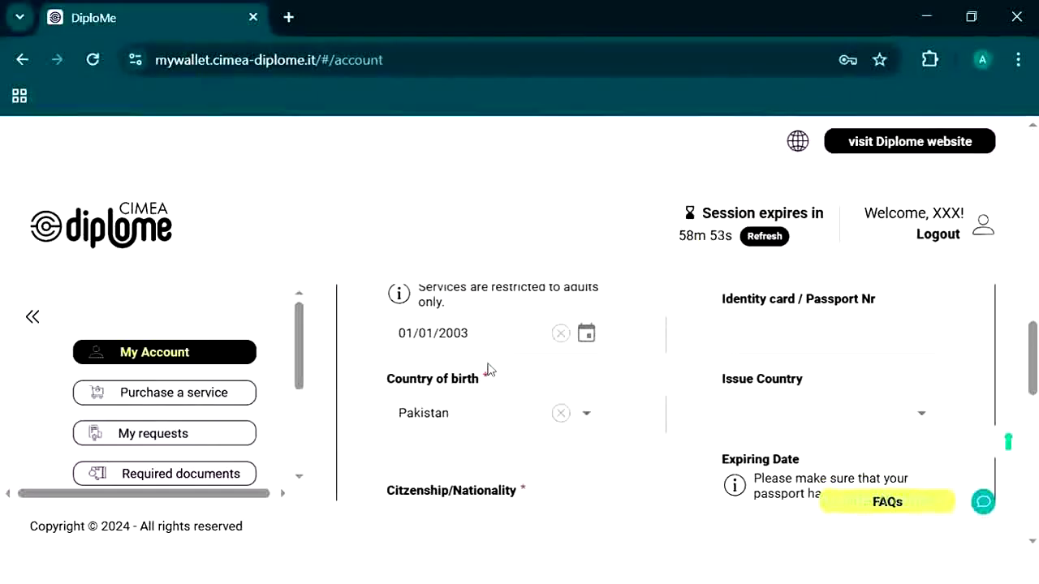
{"action": "scroll", "coordinate": [488, 369], "scroll_direction": "up", "scroll_amount": 1}
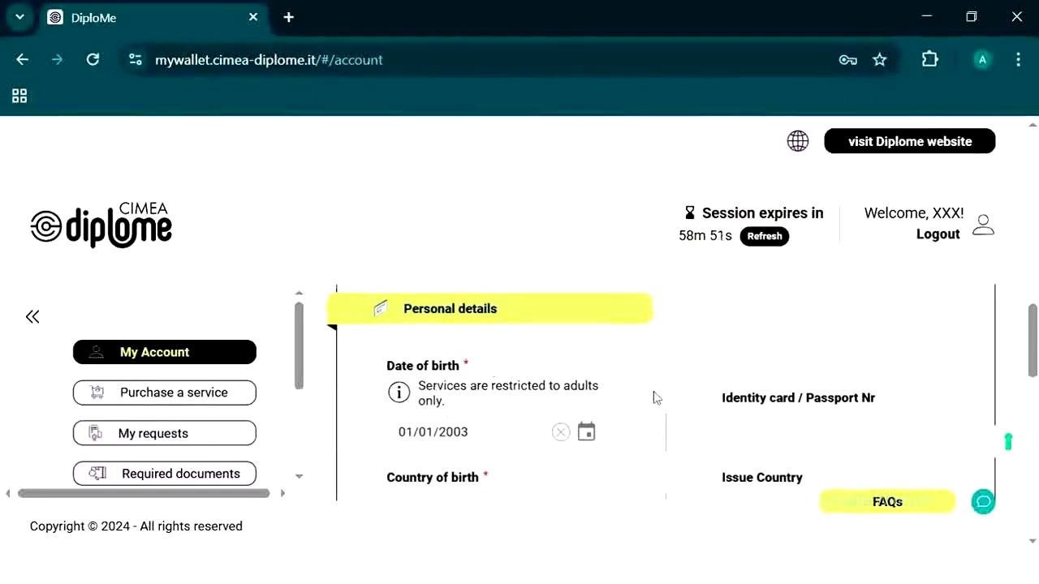
{"action": "scroll", "coordinate": [659, 397], "scroll_direction": "down", "scroll_amount": 1}
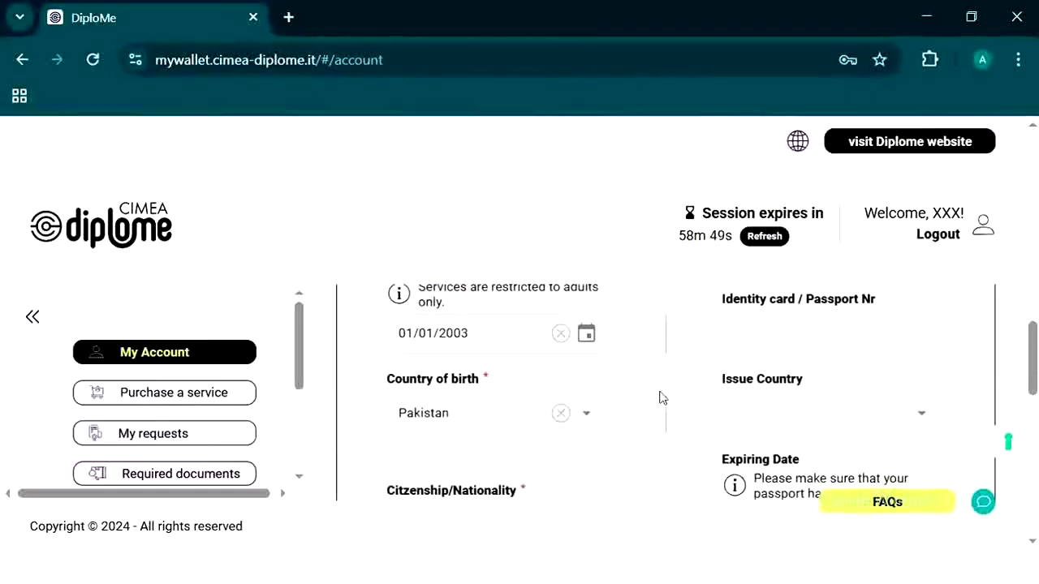
{"action": "scroll", "coordinate": [659, 397], "scroll_direction": "down", "scroll_amount": 1}
{"action": "scroll", "coordinate": [658, 398], "scroll_direction": "up", "scroll_amount": 1}
{"action": "scroll", "coordinate": [764, 335], "scroll_direction": "up", "scroll_amount": 1}
{"action": "scroll", "coordinate": [765, 335], "scroll_direction": "down", "scroll_amount": 1}
{"action": "left_click", "coordinate": [788, 341]}
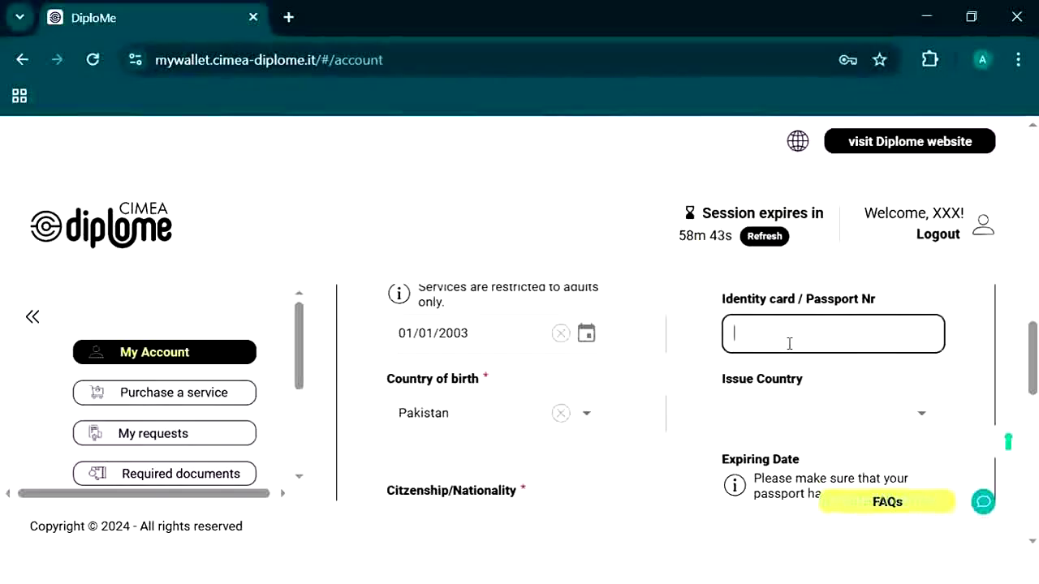
{"action": "left_click", "coordinate": [896, 418]}
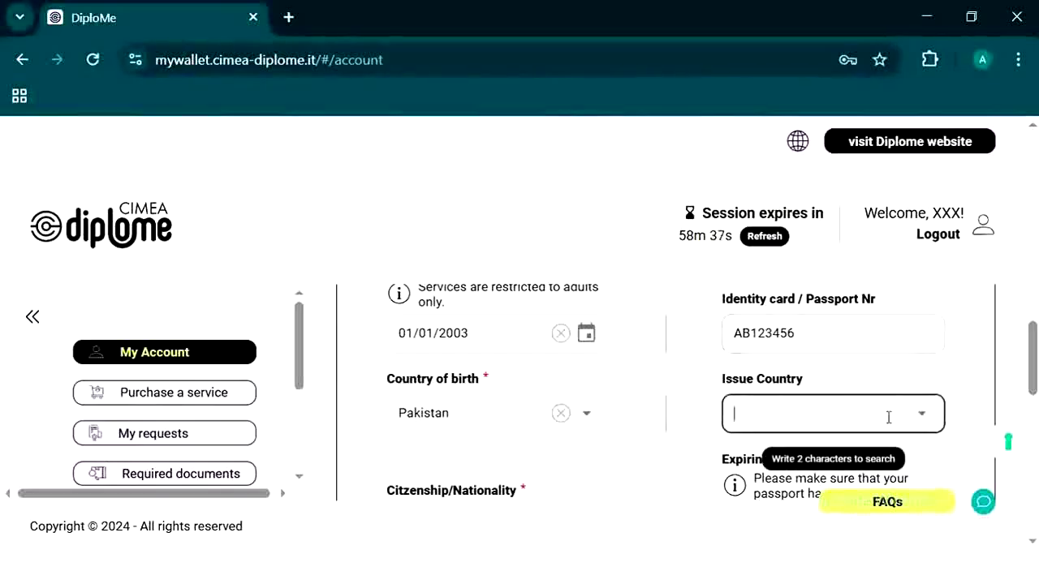
{"action": "type", "text": "pak"}
{"action": "left_click", "coordinate": [745, 459]}
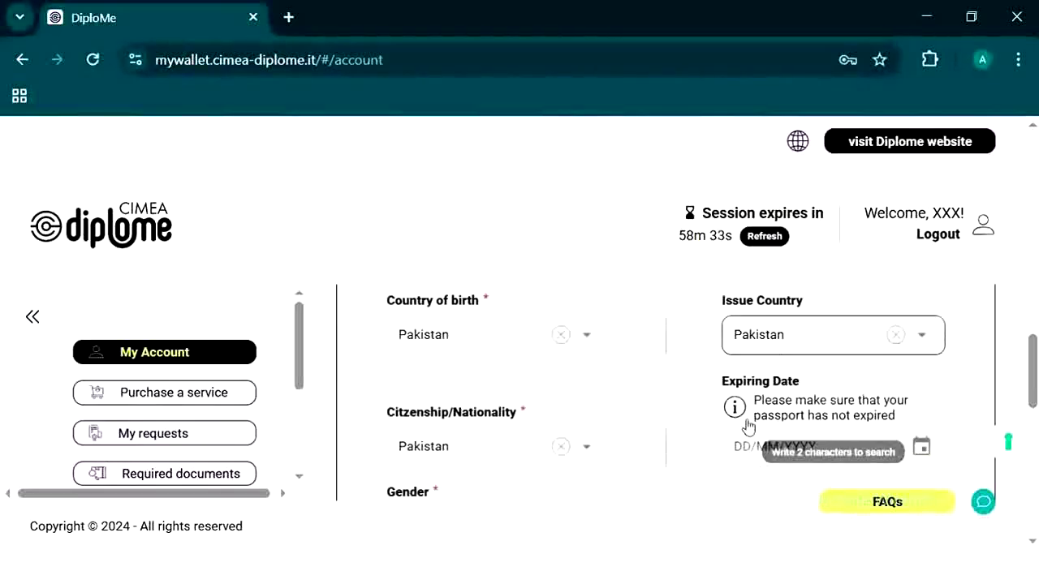
Step: Set the passport expiring date to 05/04/2033
{"action": "left_click", "coordinate": [920, 429]}
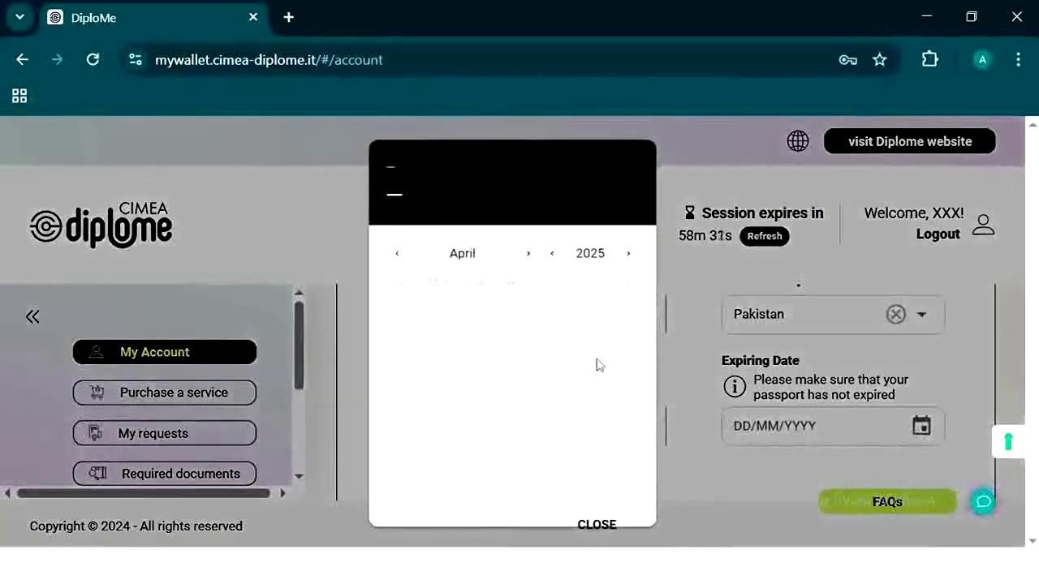
{"action": "left_click", "coordinate": [624, 254]}
{"action": "left_click", "coordinate": [624, 254]}
{"action": "left_click", "coordinate": [624, 254]}
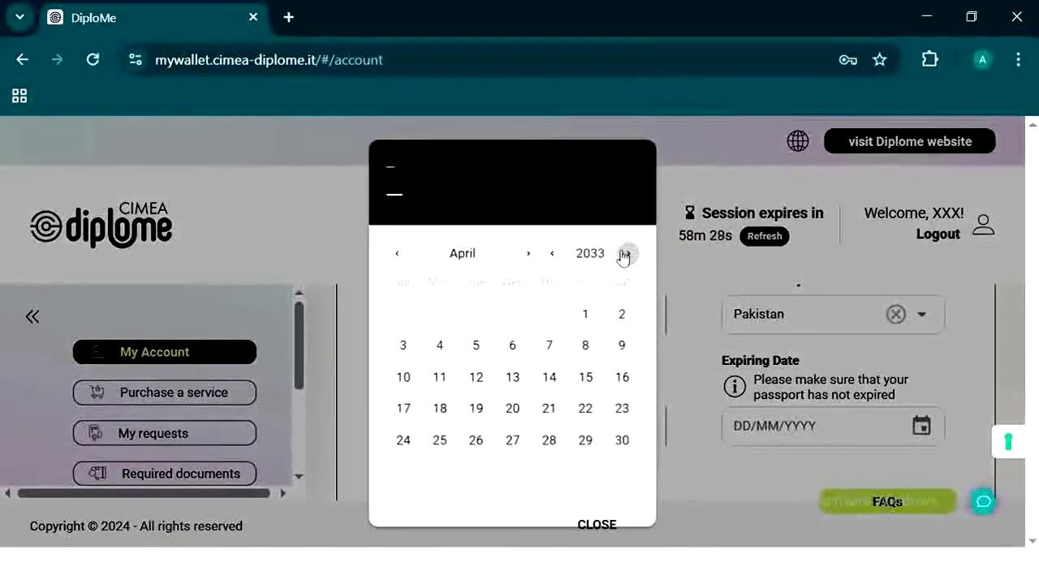
{"action": "left_click", "coordinate": [477, 349]}
{"action": "left_click", "coordinate": [651, 379]}
Step: Save the updated account details with residence in Lahore, Pakistan
{"action": "scroll", "coordinate": [649, 377], "scroll_direction": "down", "scroll_amount": 2}
{"action": "scroll", "coordinate": [648, 377], "scroll_direction": "down", "scroll_amount": 2}
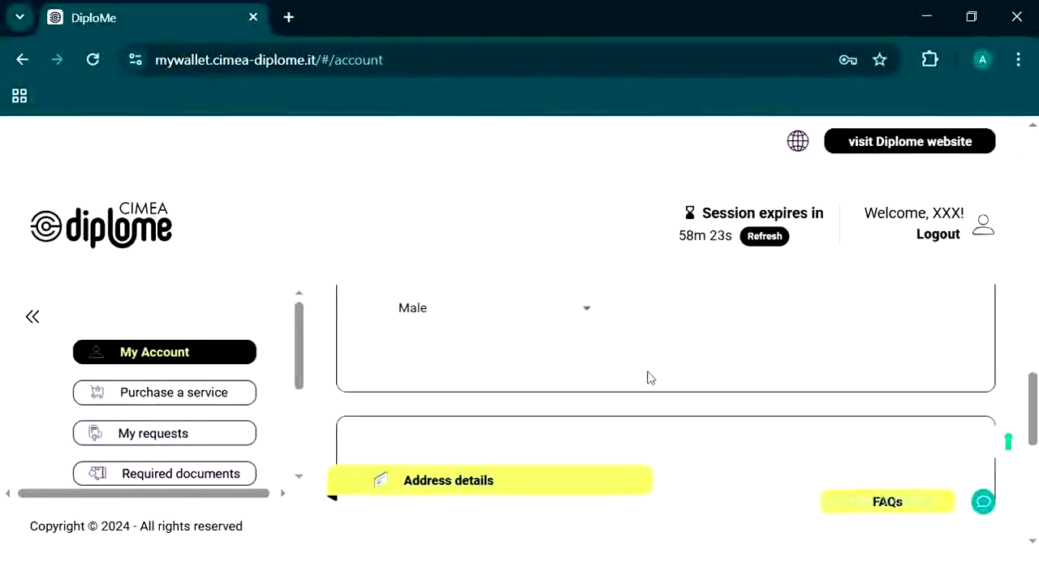
{"action": "scroll", "coordinate": [650, 377], "scroll_direction": "down", "scroll_amount": 4}
{"action": "left_click", "coordinate": [649, 378]}
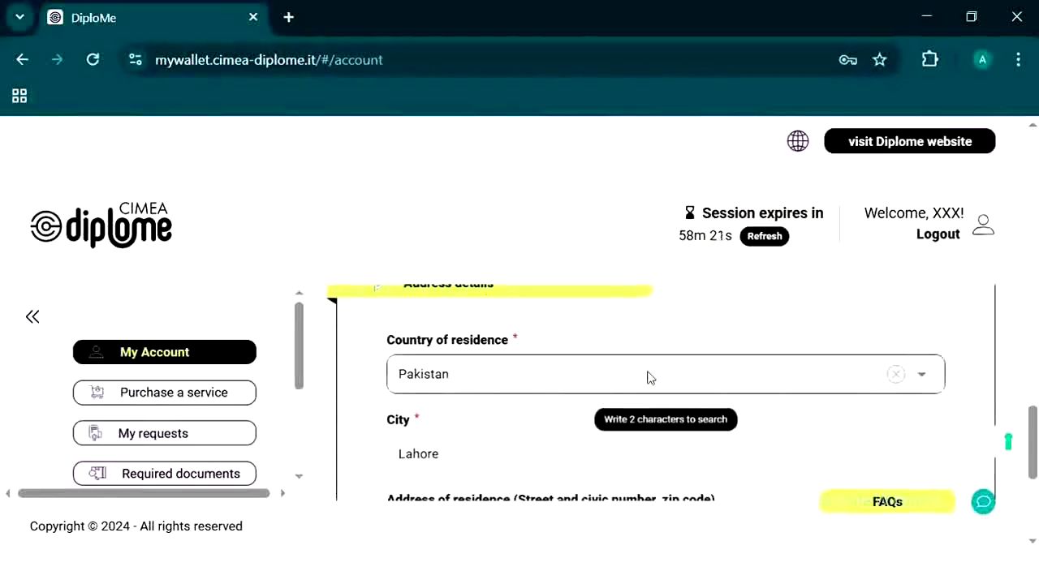
{"action": "scroll", "coordinate": [649, 378], "scroll_direction": "down", "scroll_amount": 2}
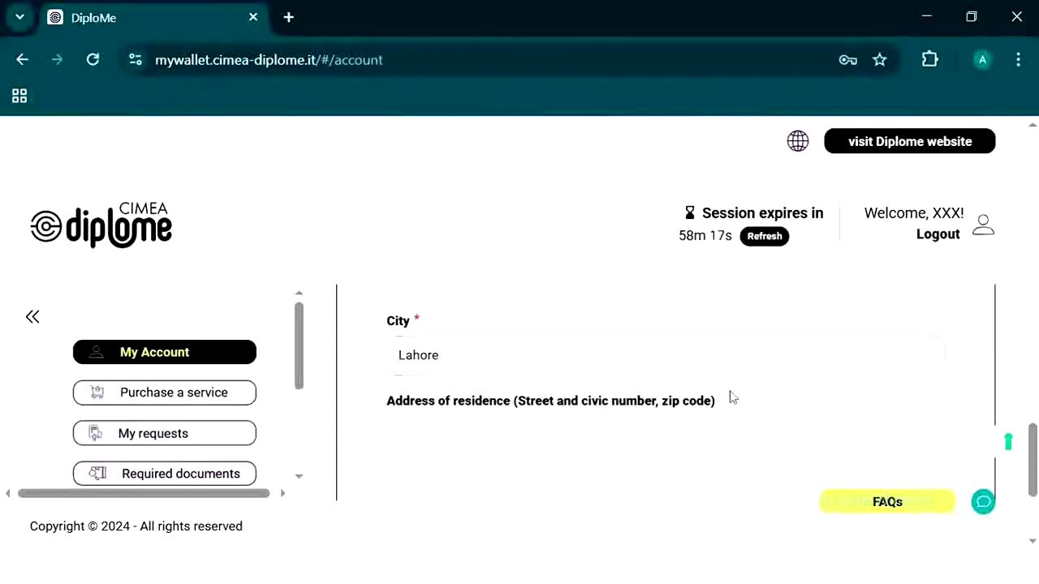
{"action": "scroll", "coordinate": [732, 397], "scroll_direction": "down", "scroll_amount": 3}
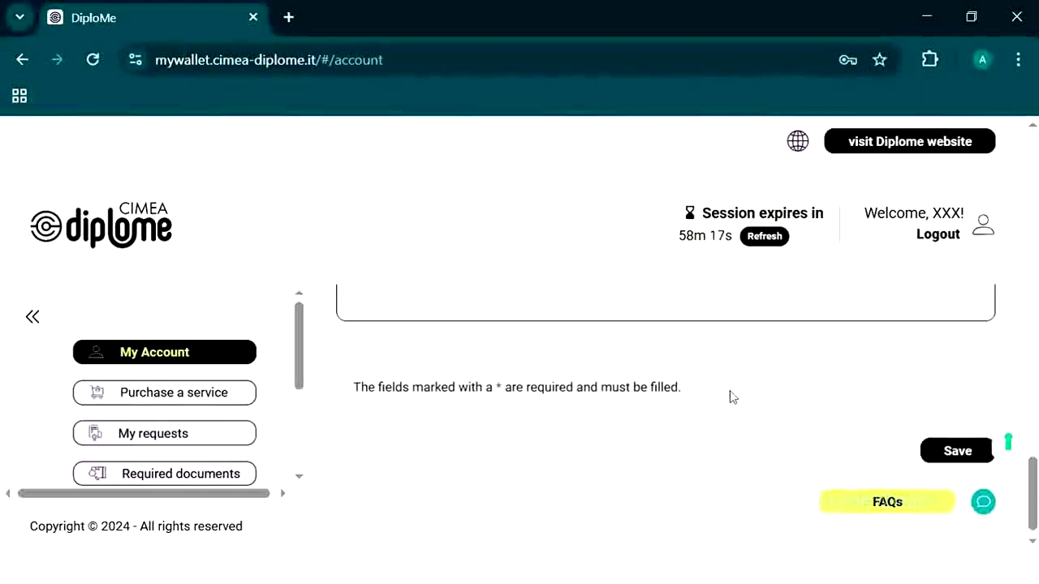
{"action": "left_click", "coordinate": [940, 453]}
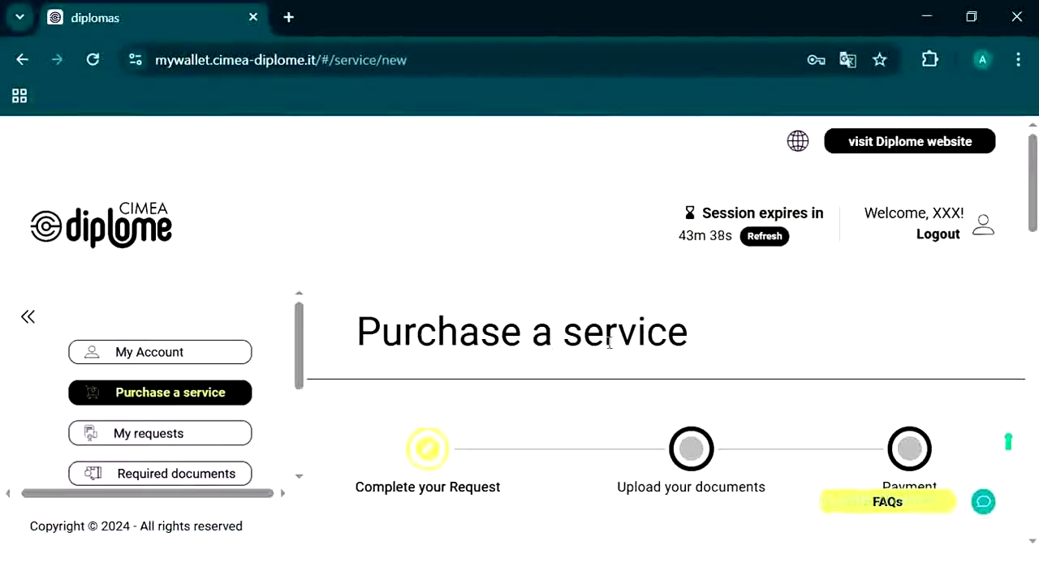
Step: Keep Access to further studies as the purpose of evaluation
{"action": "scroll", "coordinate": [609, 343], "scroll_direction": "down", "scroll_amount": 1}
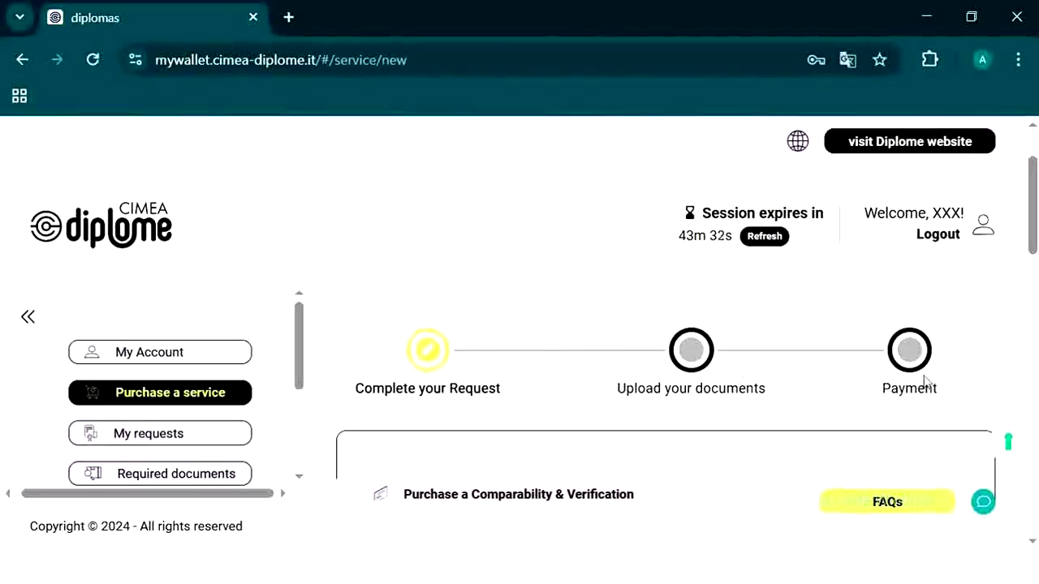
{"action": "scroll", "coordinate": [657, 382], "scroll_direction": "down", "scroll_amount": 1}
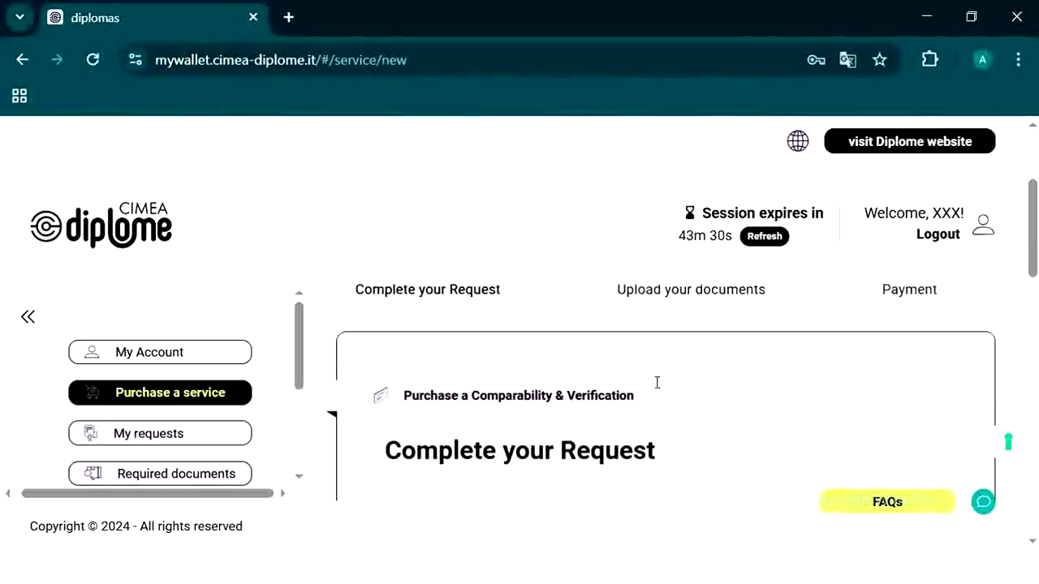
{"action": "scroll", "coordinate": [657, 382], "scroll_direction": "down", "scroll_amount": 1}
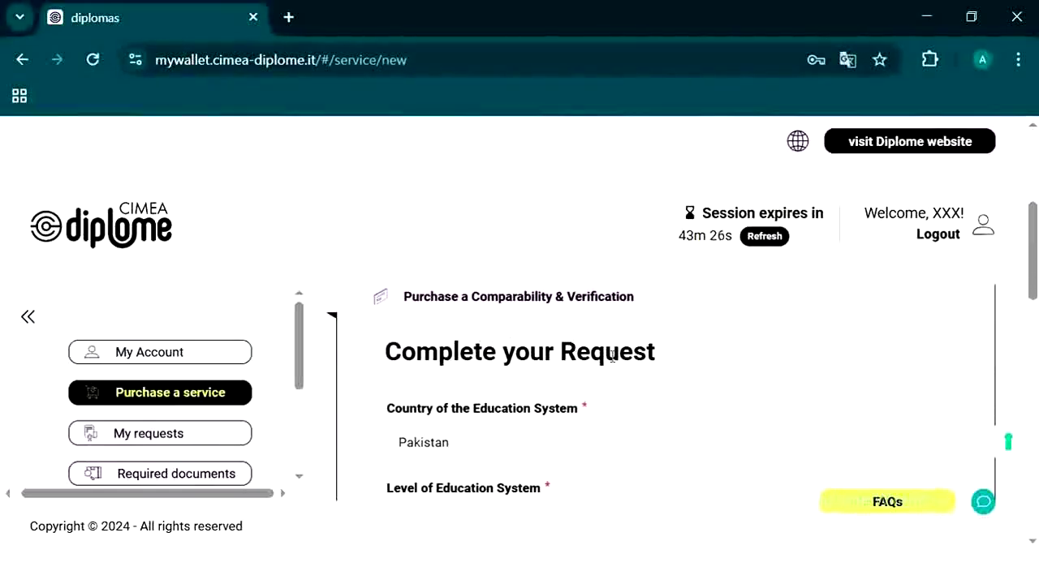
{"action": "scroll", "coordinate": [611, 356], "scroll_direction": "down", "scroll_amount": 1}
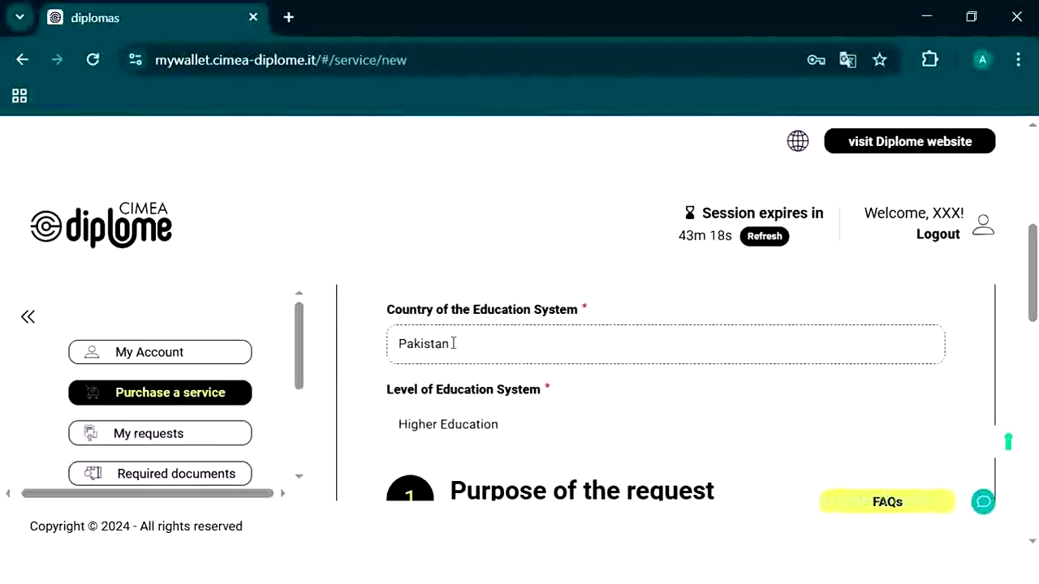
{"action": "scroll", "coordinate": [454, 343], "scroll_direction": "down", "scroll_amount": 1}
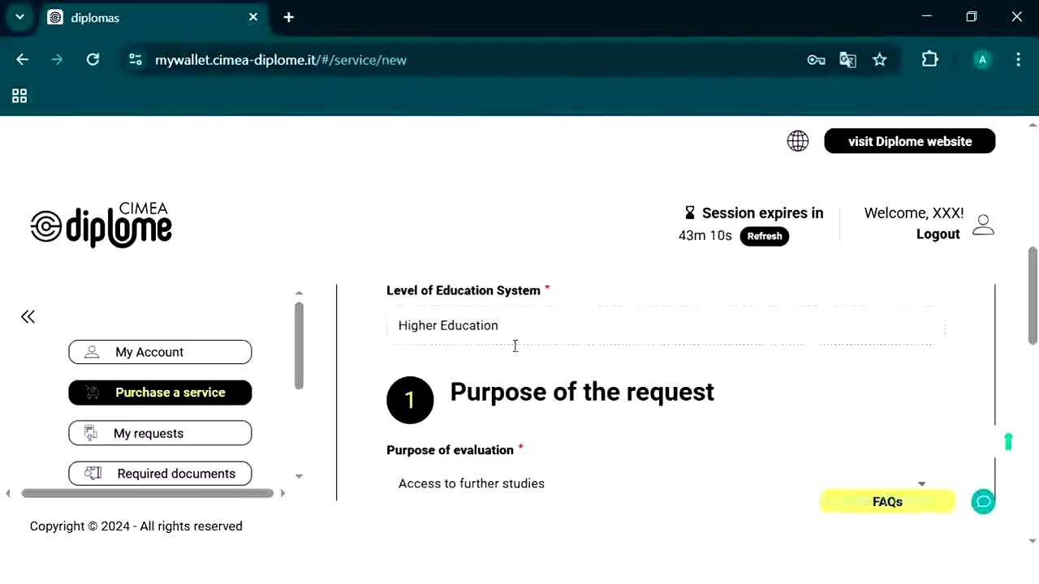
{"action": "scroll", "coordinate": [514, 345], "scroll_direction": "down", "scroll_amount": 1}
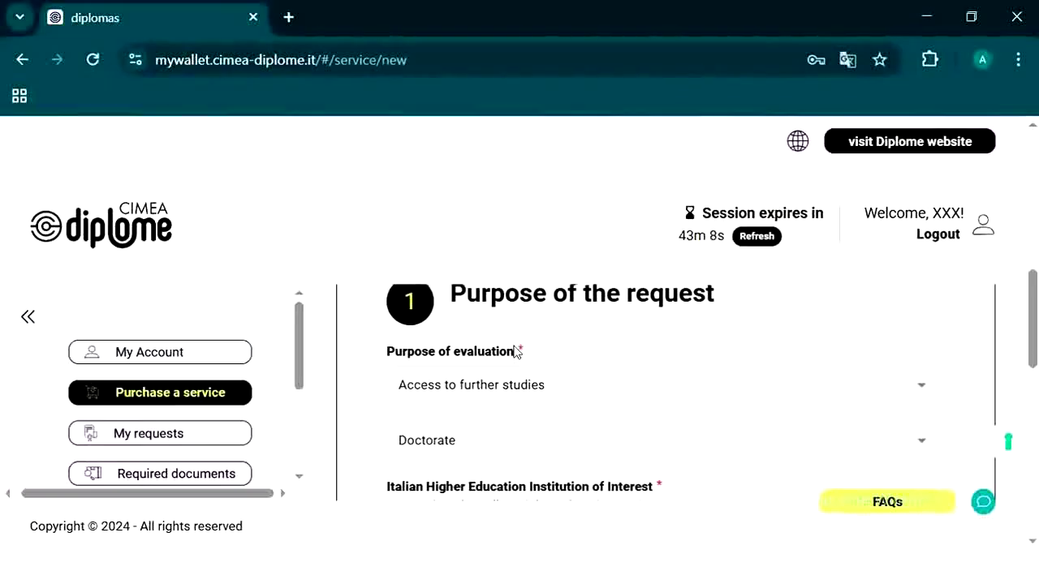
{"action": "left_click", "coordinate": [476, 394]}
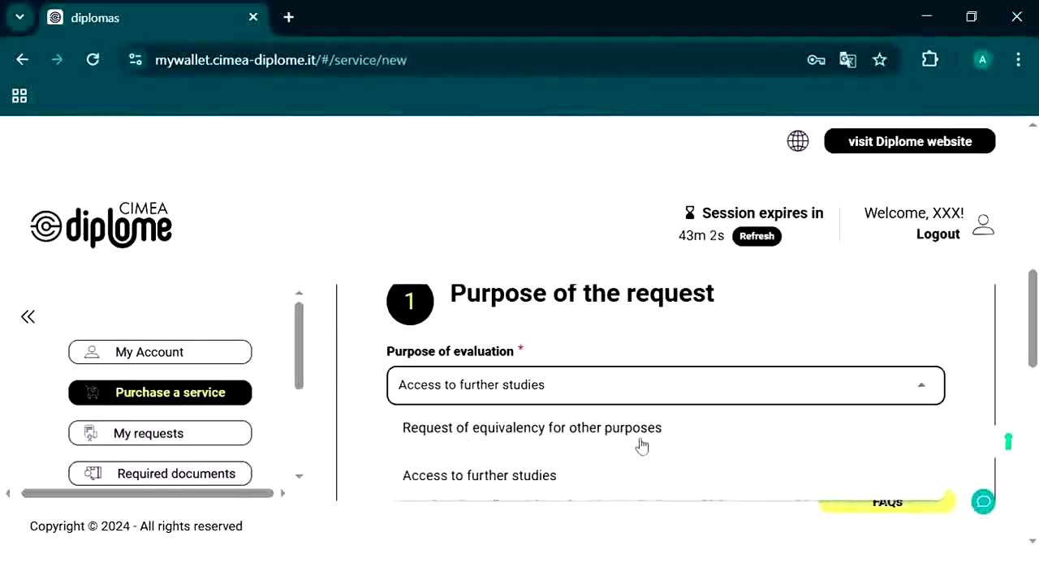
{"action": "left_click", "coordinate": [508, 480]}
Step: Keep Doctorate as the qualification level
{"action": "scroll", "coordinate": [512, 383], "scroll_direction": "down", "scroll_amount": 1}
{"action": "left_click", "coordinate": [515, 355]}
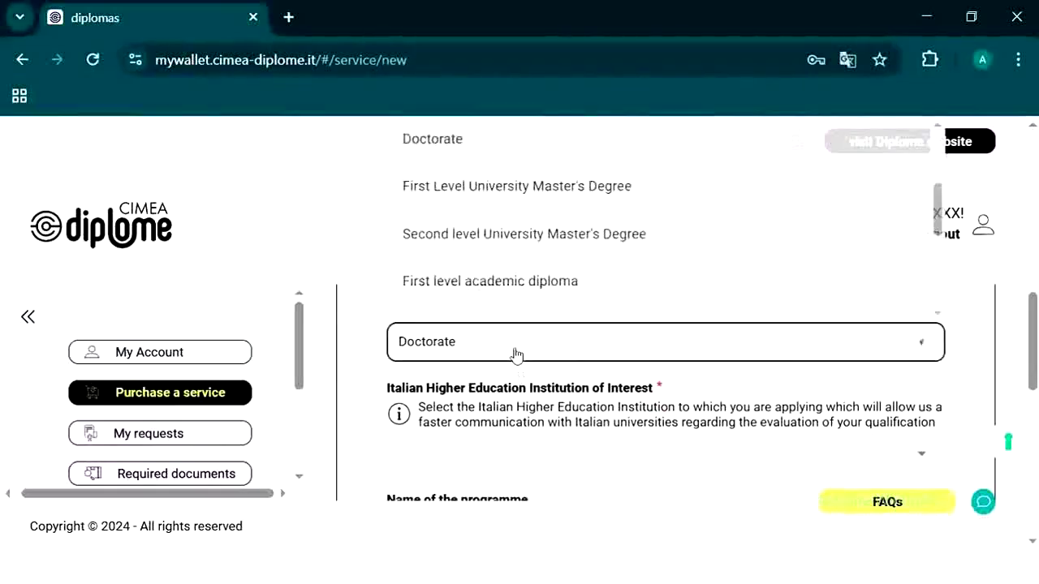
{"action": "scroll", "coordinate": [519, 295], "scroll_direction": "up", "scroll_amount": 2}
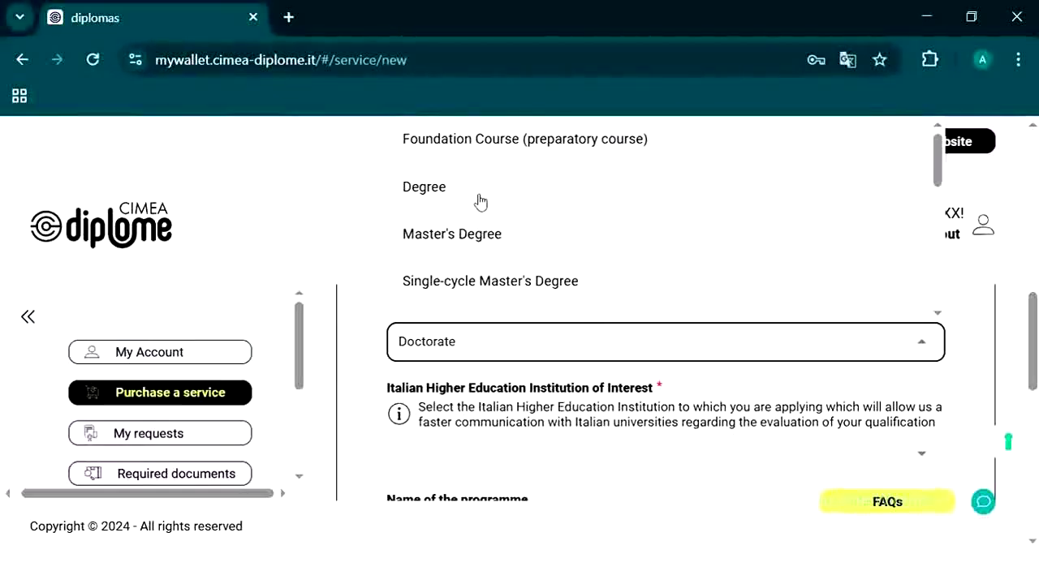
{"action": "scroll", "coordinate": [481, 202], "scroll_direction": "down", "scroll_amount": 1}
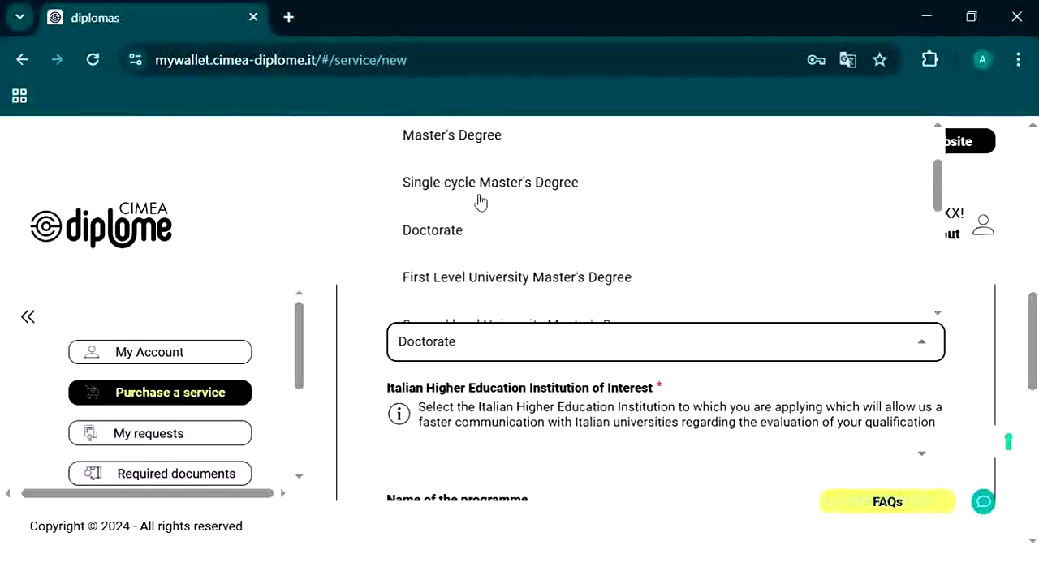
{"action": "left_click", "coordinate": [447, 341]}
Step: Bring up the list of Italian institutions of interest
{"action": "scroll", "coordinate": [447, 340], "scroll_direction": "down", "scroll_amount": 1}
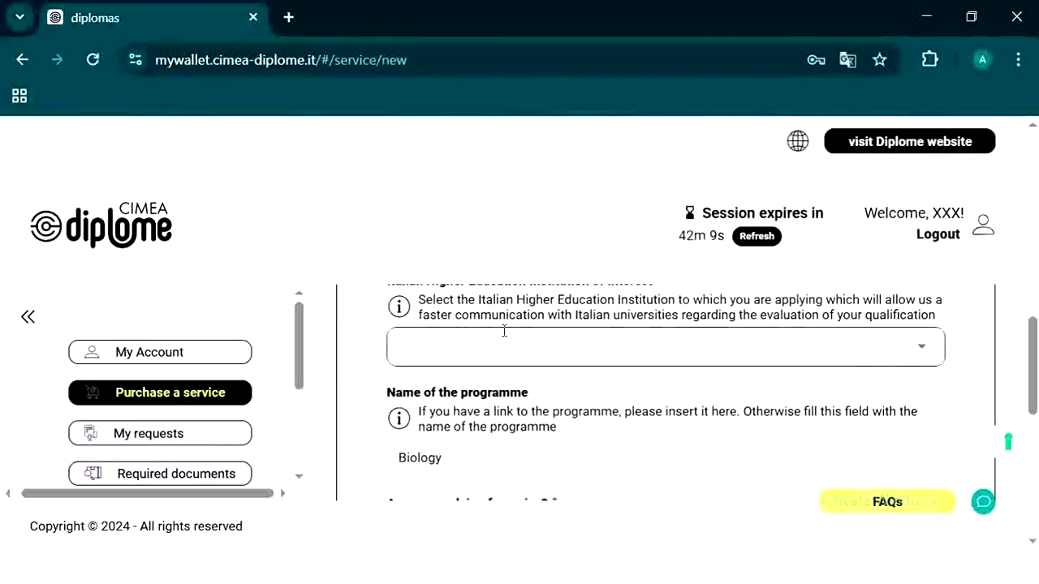
{"action": "scroll", "coordinate": [459, 332], "scroll_direction": "up", "scroll_amount": 2}
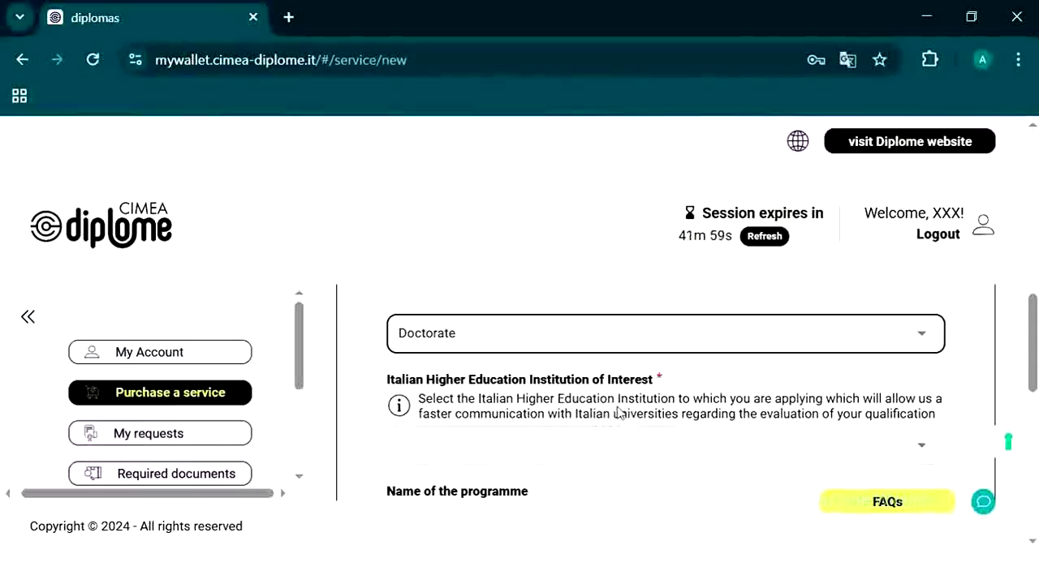
{"action": "left_click", "coordinate": [561, 445]}
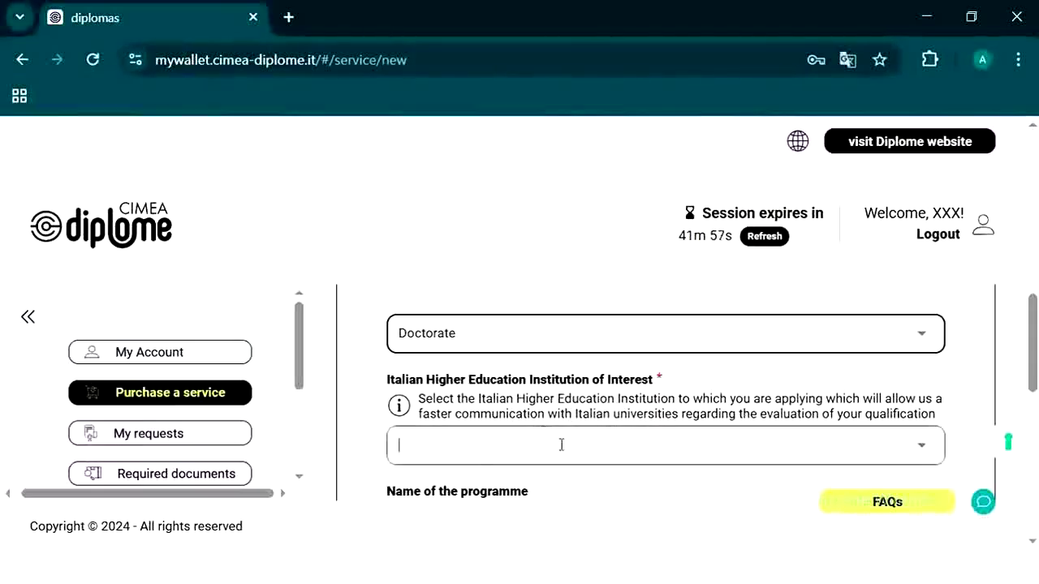
{"action": "scroll", "coordinate": [561, 318], "scroll_direction": "down", "scroll_amount": 10}
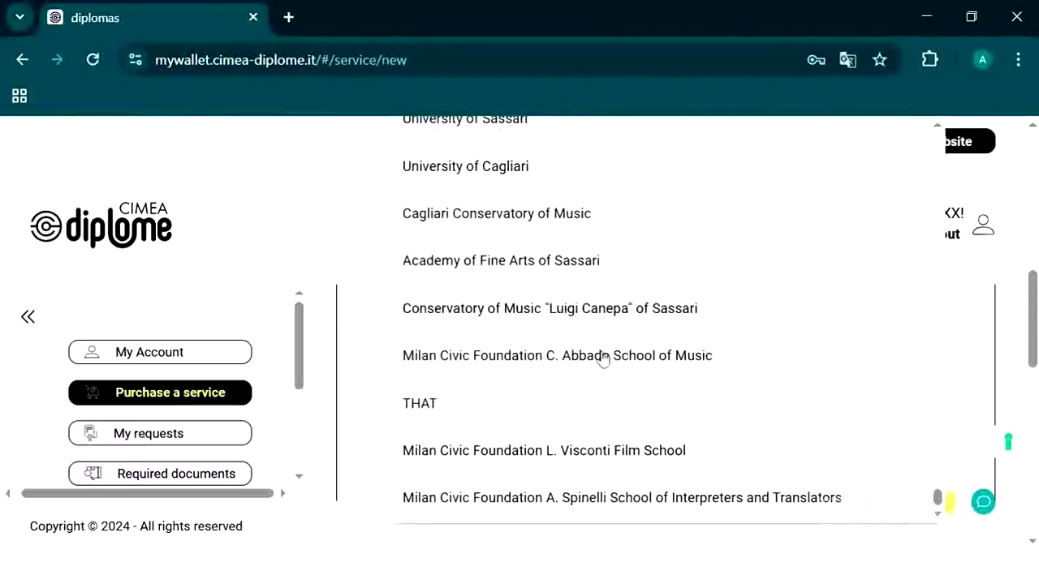
Step: Translate the page to English, then revert it to Italian, leaving the level as Dottorato
{"action": "right_click", "coordinate": [324, 222]}
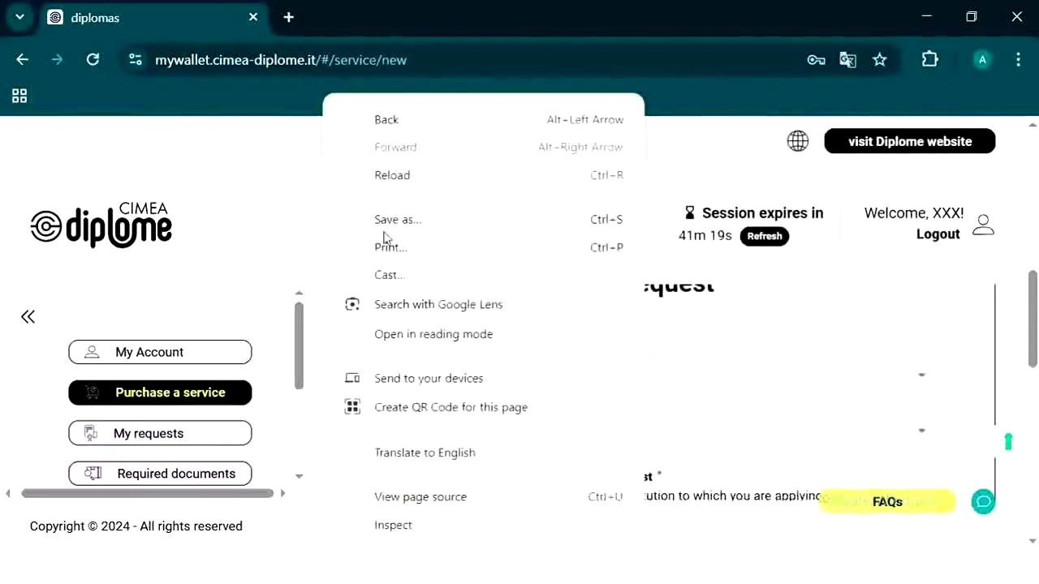
{"action": "left_click", "coordinate": [443, 453]}
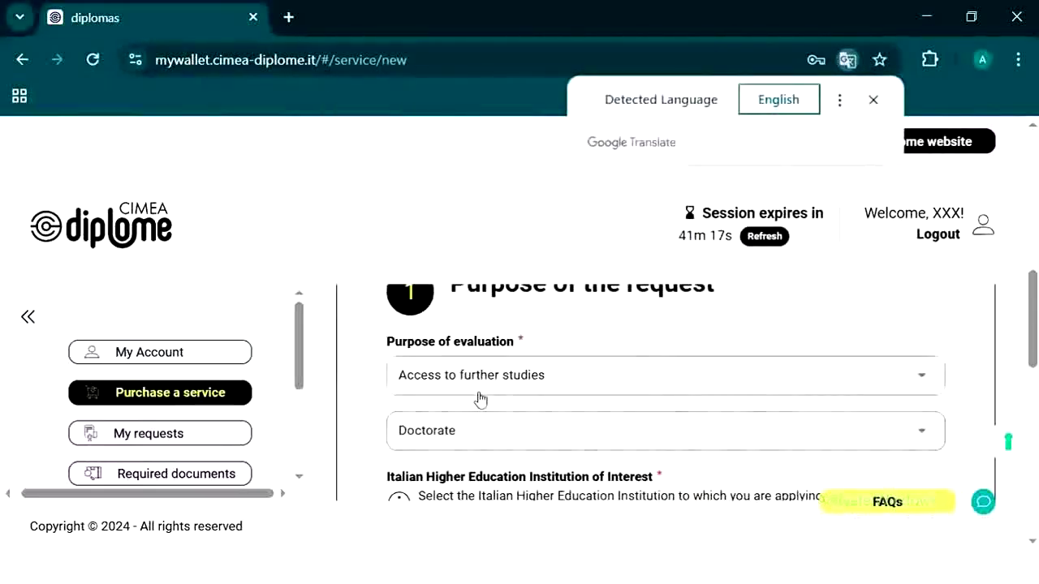
{"action": "left_click", "coordinate": [647, 103]}
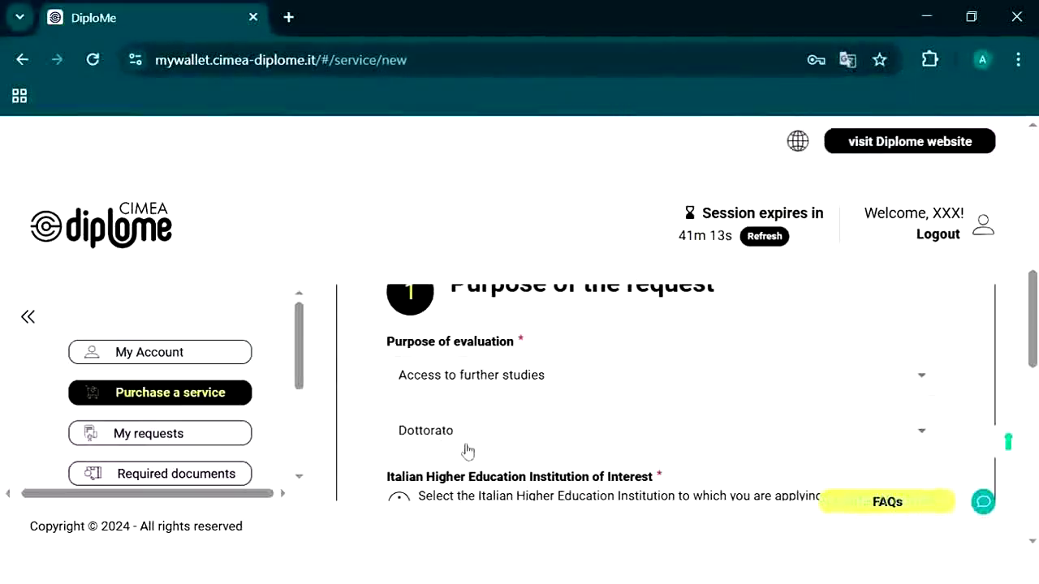
{"action": "left_click", "coordinate": [486, 431]}
{"action": "left_click", "coordinate": [487, 431]}
{"action": "scroll", "coordinate": [487, 438], "scroll_direction": "down", "scroll_amount": 1}
Step: Search 'na' and select NA as the Italian institution of interest
{"action": "left_click", "coordinate": [496, 448]}
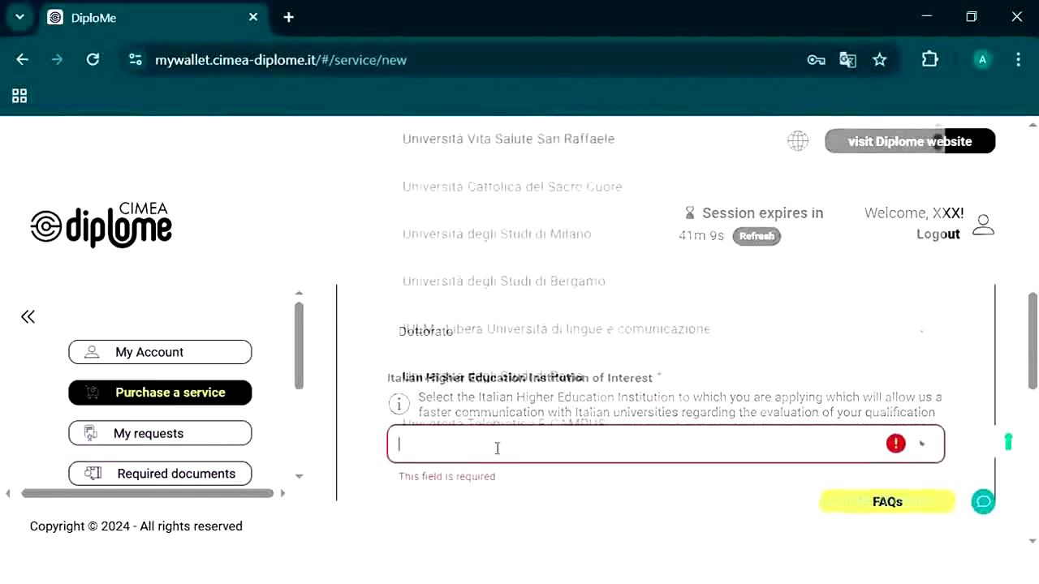
{"action": "type", "text": "na"}
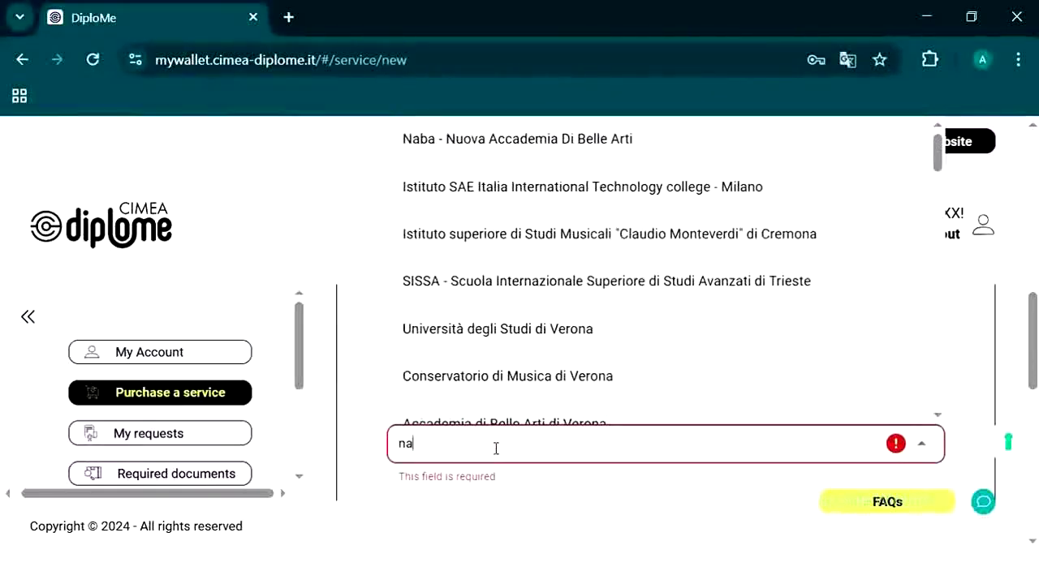
{"action": "scroll", "coordinate": [487, 362], "scroll_direction": "down", "scroll_amount": 8}
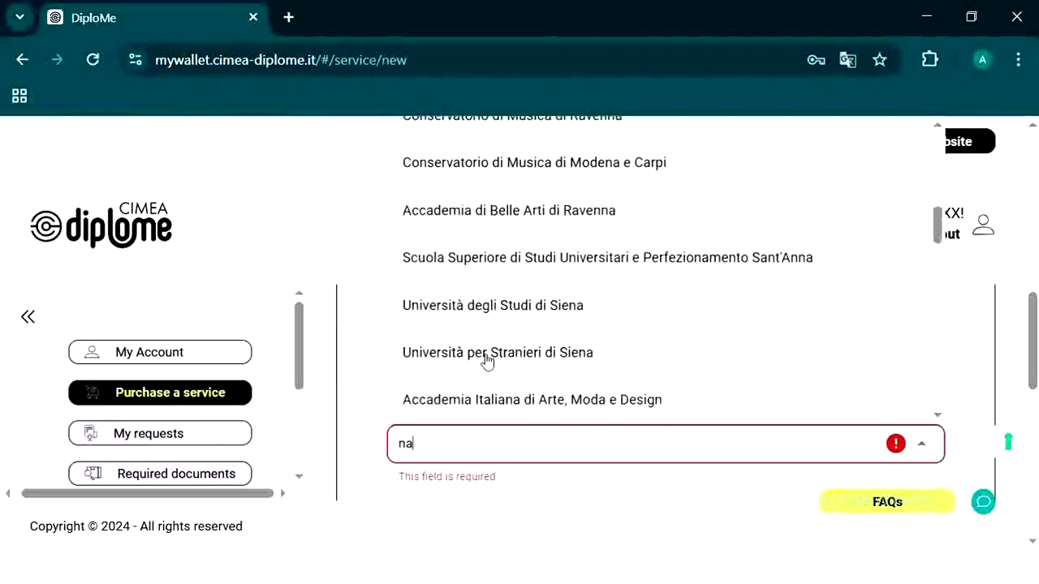
{"action": "scroll", "coordinate": [487, 361], "scroll_direction": "down", "scroll_amount": 10}
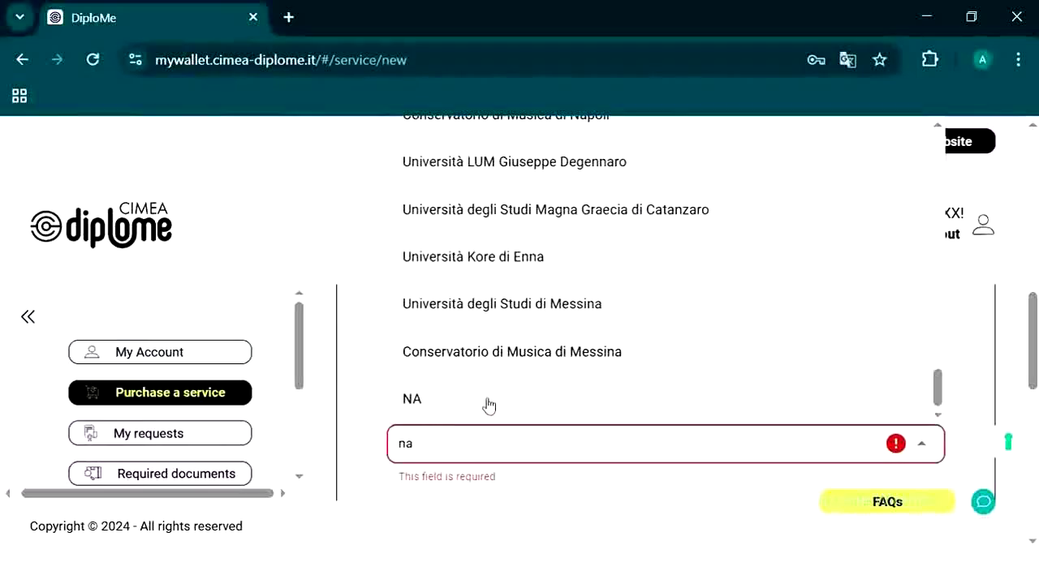
{"action": "left_click", "coordinate": [489, 402]}
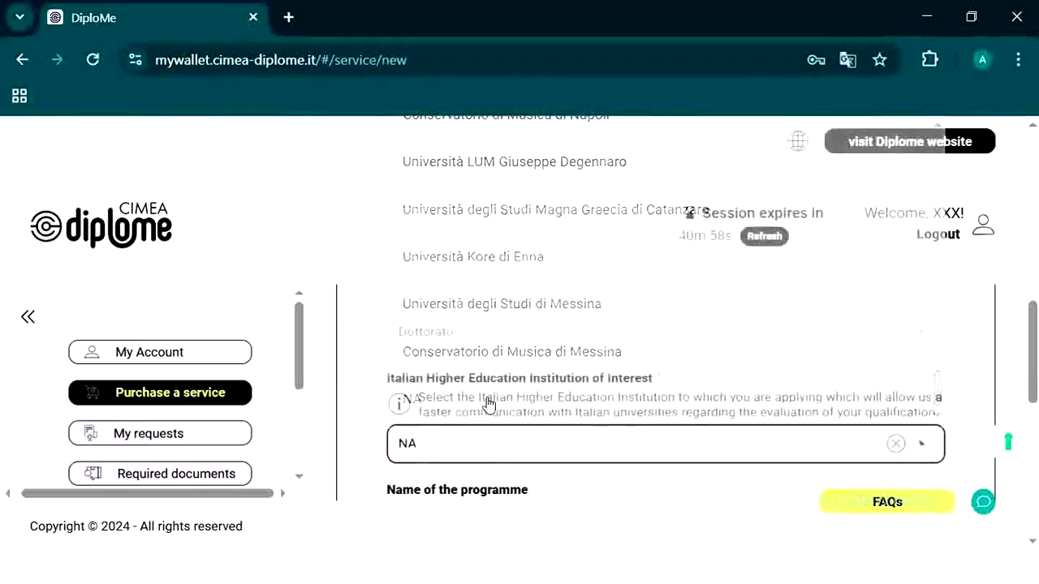
Step: Replace NA with Università degli Studi di Bologna by searching 'bologna'
{"action": "left_click", "coordinate": [481, 452]}
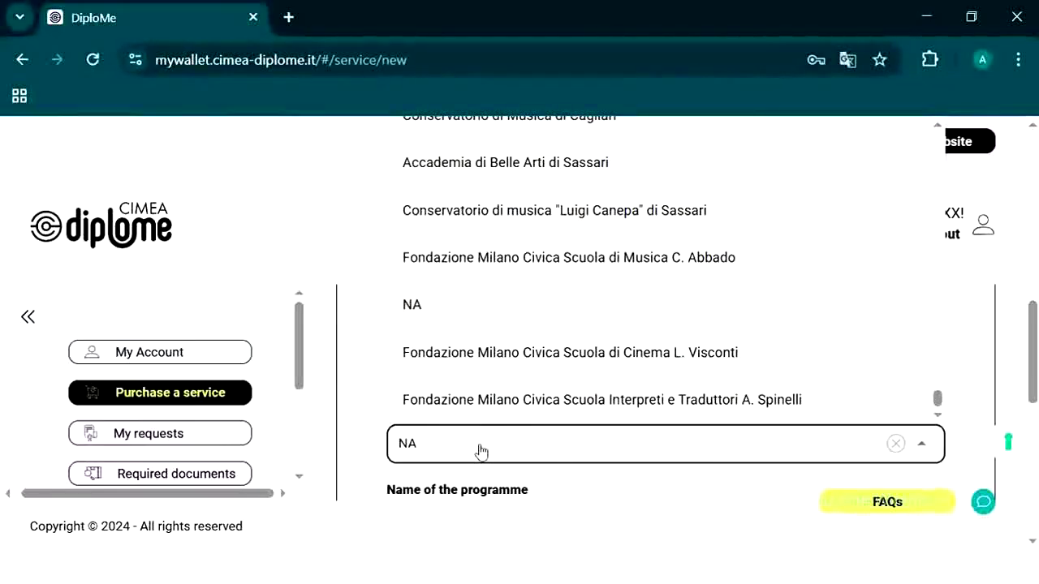
{"action": "left_click", "coordinate": [897, 444]}
{"action": "left_click", "coordinate": [640, 434]}
{"action": "type", "text": "bolo"}
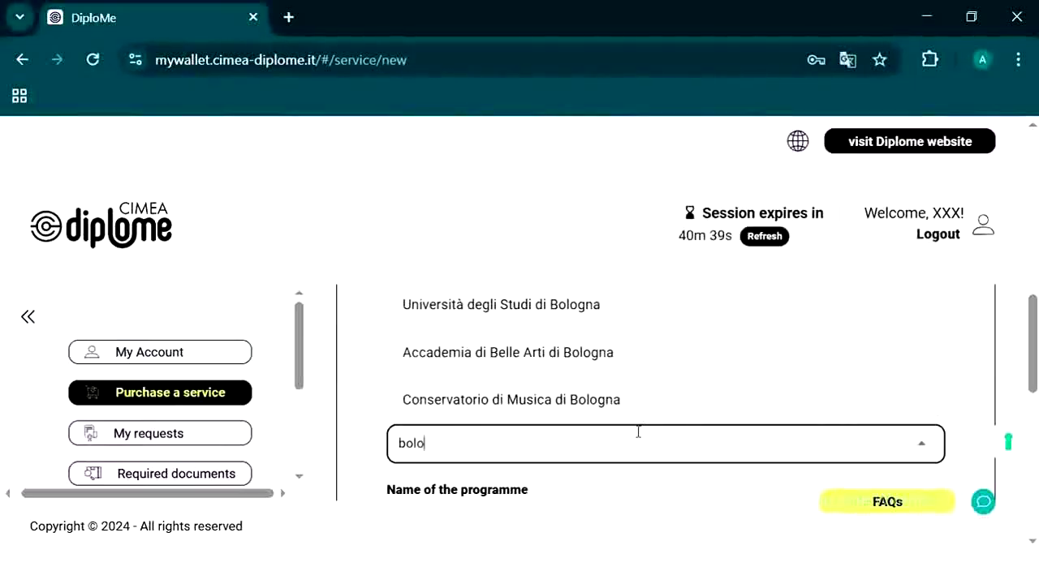
{"action": "type", "text": "gna"}
{"action": "left_click", "coordinate": [509, 302]}
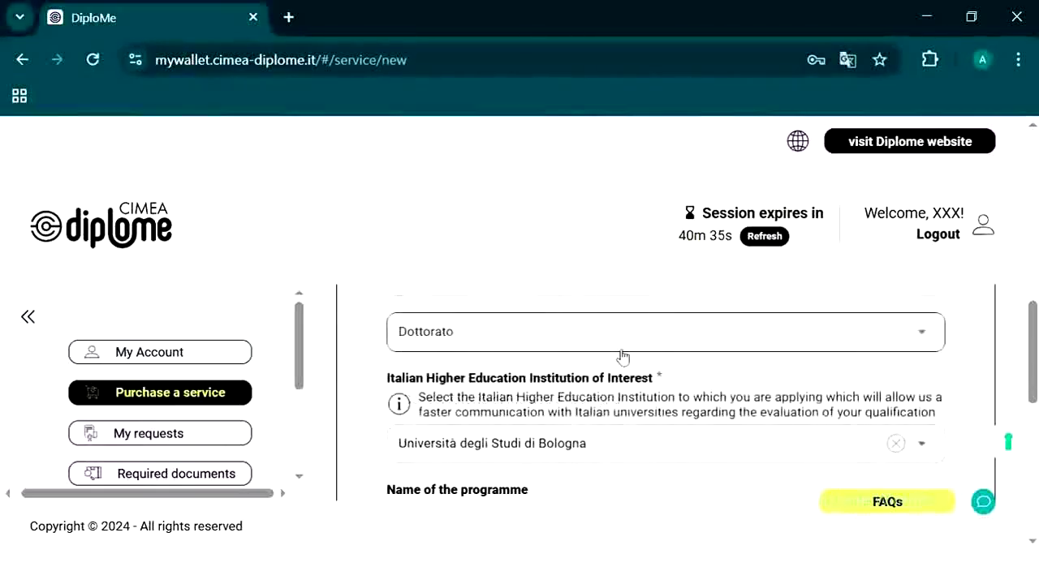
Step: Save the request draft with visa YES and Islamabad Embassy as diplomatic mission
{"action": "scroll", "coordinate": [622, 357], "scroll_direction": "down", "scroll_amount": 1}
{"action": "scroll", "coordinate": [622, 357], "scroll_direction": "down", "scroll_amount": 1}
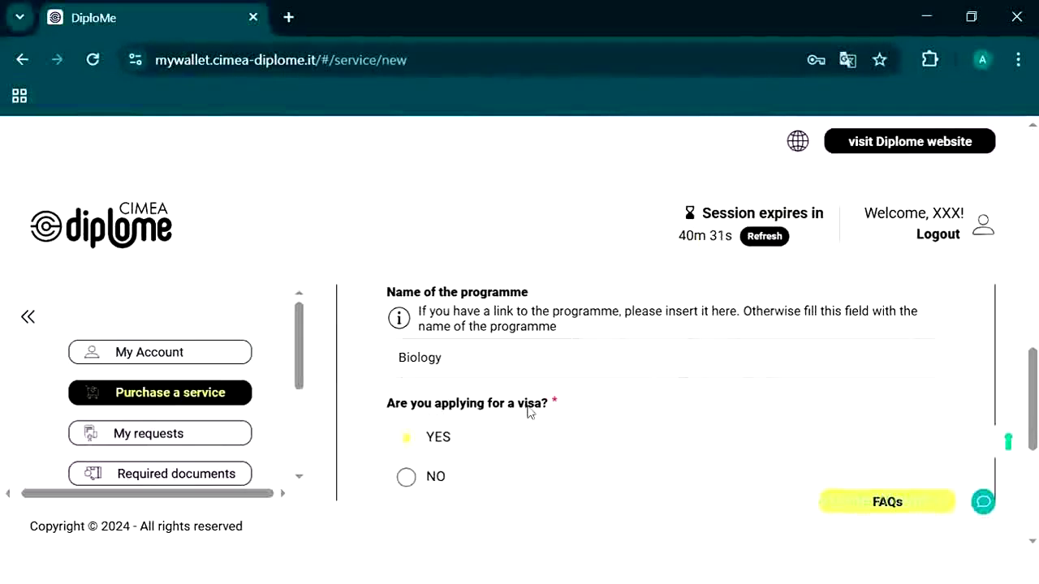
{"action": "scroll", "coordinate": [602, 445], "scroll_direction": "down", "scroll_amount": 1}
{"action": "scroll", "coordinate": [603, 445], "scroll_direction": "down", "scroll_amount": 1}
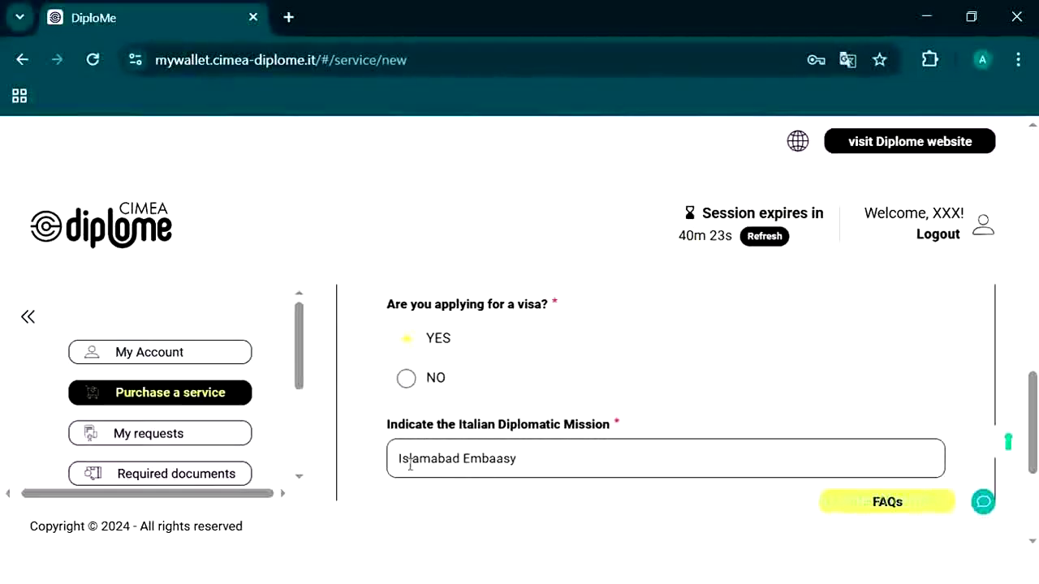
{"action": "scroll", "coordinate": [411, 465], "scroll_direction": "down", "scroll_amount": 2}
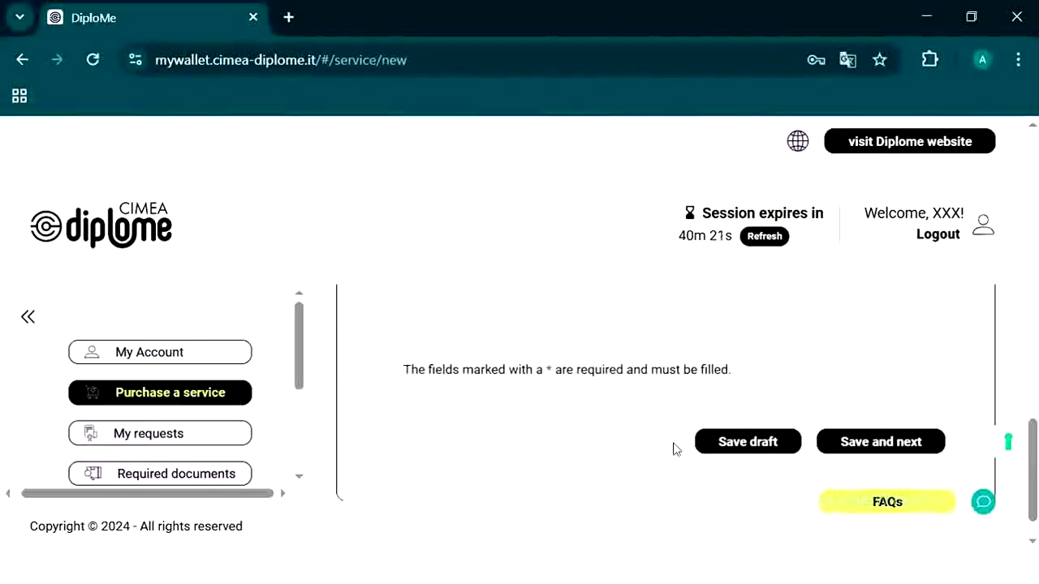
{"action": "left_click", "coordinate": [733, 448]}
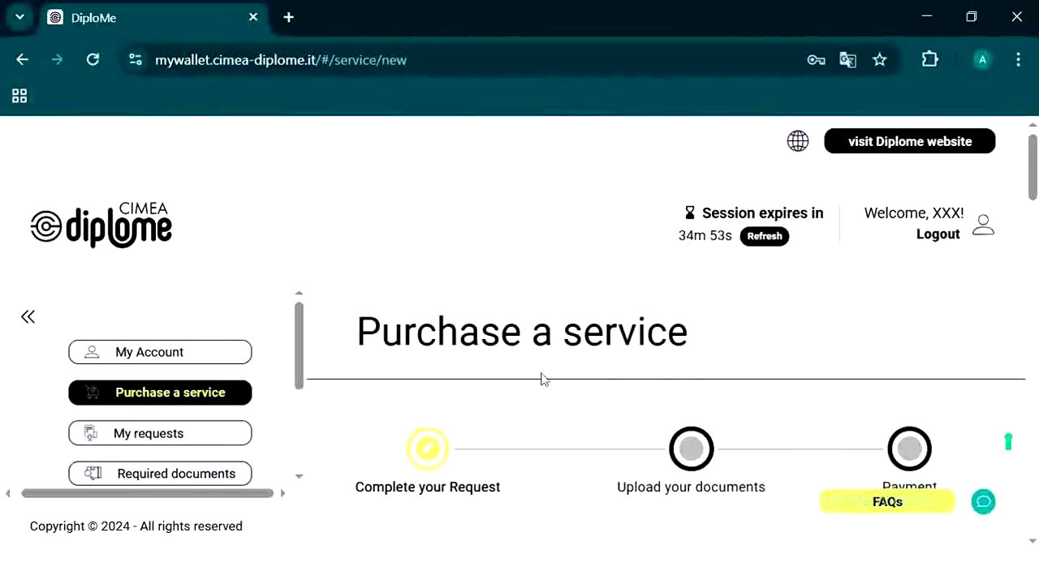
{"action": "scroll", "coordinate": [542, 374], "scroll_direction": "down", "scroll_amount": 5}
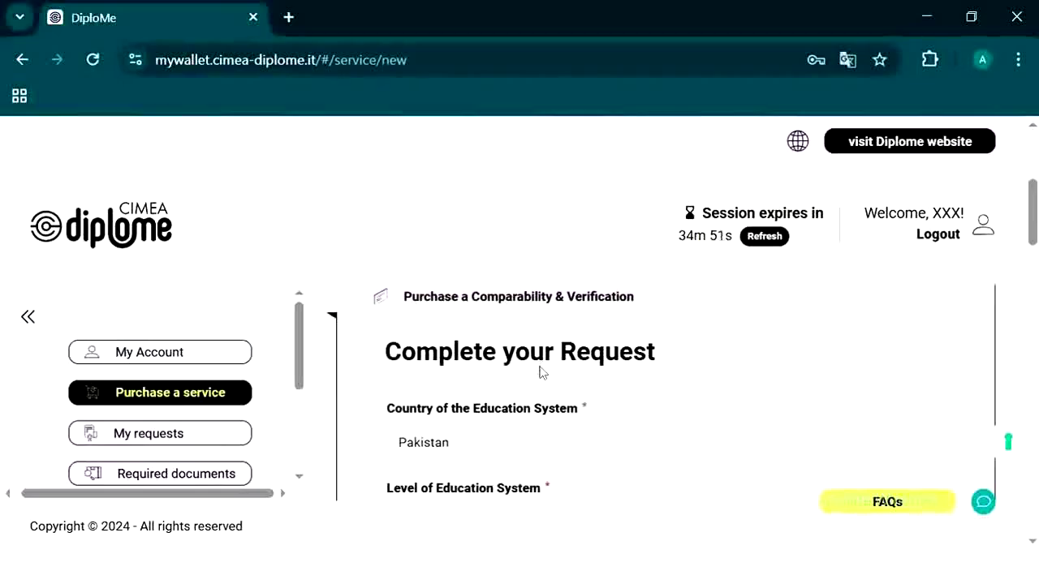
{"action": "scroll", "coordinate": [562, 421], "scroll_direction": "down", "scroll_amount": 1}
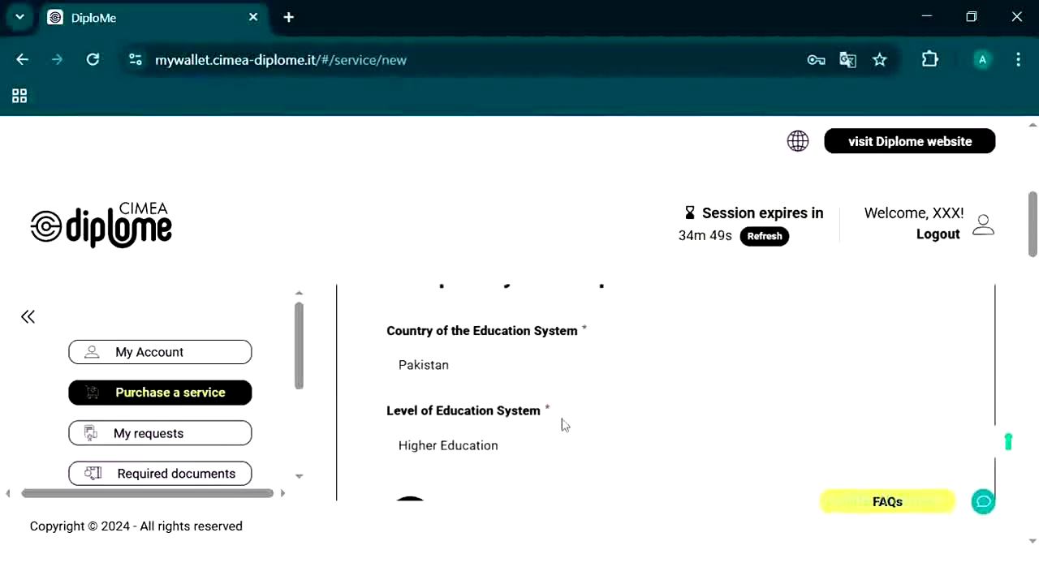
{"action": "scroll", "coordinate": [534, 436], "scroll_direction": "down", "scroll_amount": 1}
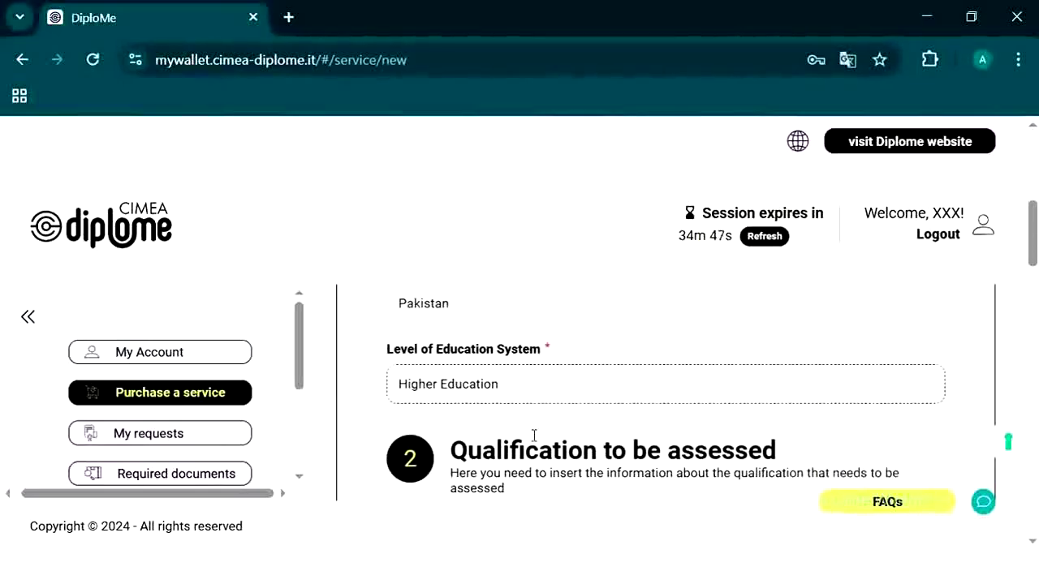
{"action": "scroll", "coordinate": [528, 435], "scroll_direction": "down", "scroll_amount": 1}
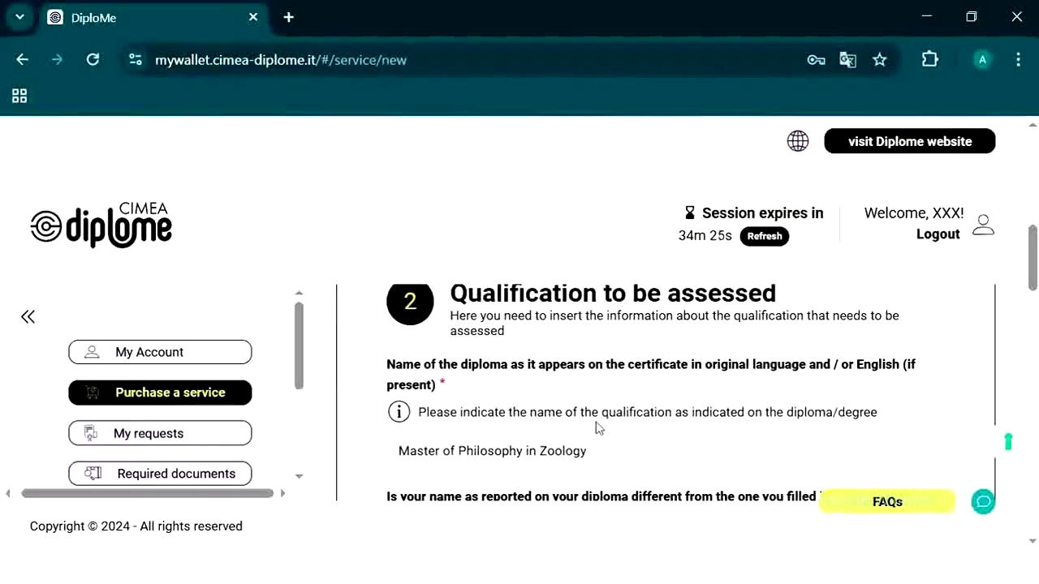
{"action": "scroll", "coordinate": [597, 428], "scroll_direction": "down", "scroll_amount": 1}
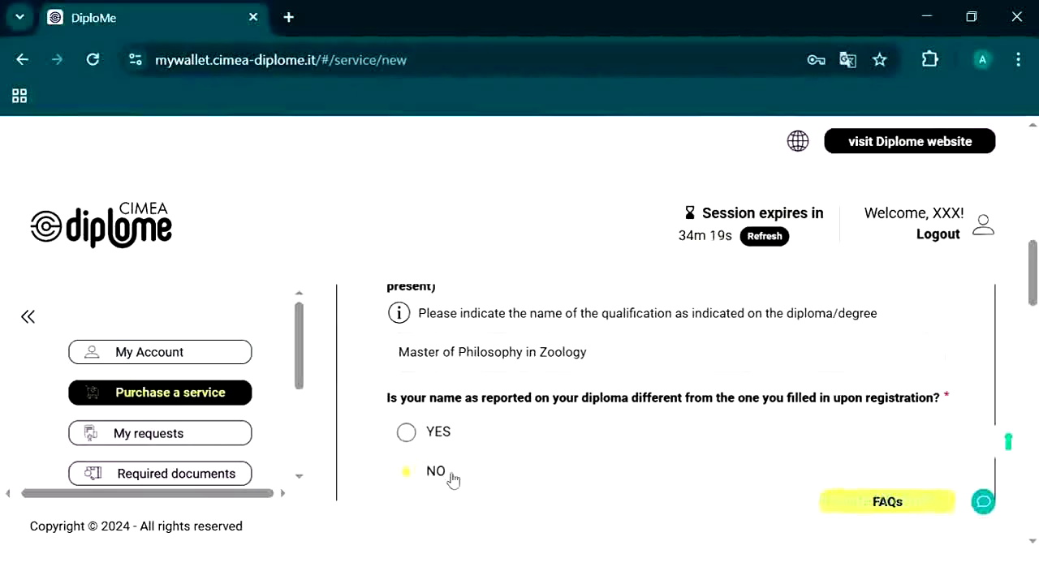
{"action": "scroll", "coordinate": [522, 479], "scroll_direction": "down", "scroll_amount": 1}
{"action": "scroll", "coordinate": [521, 479], "scroll_direction": "down", "scroll_amount": 1}
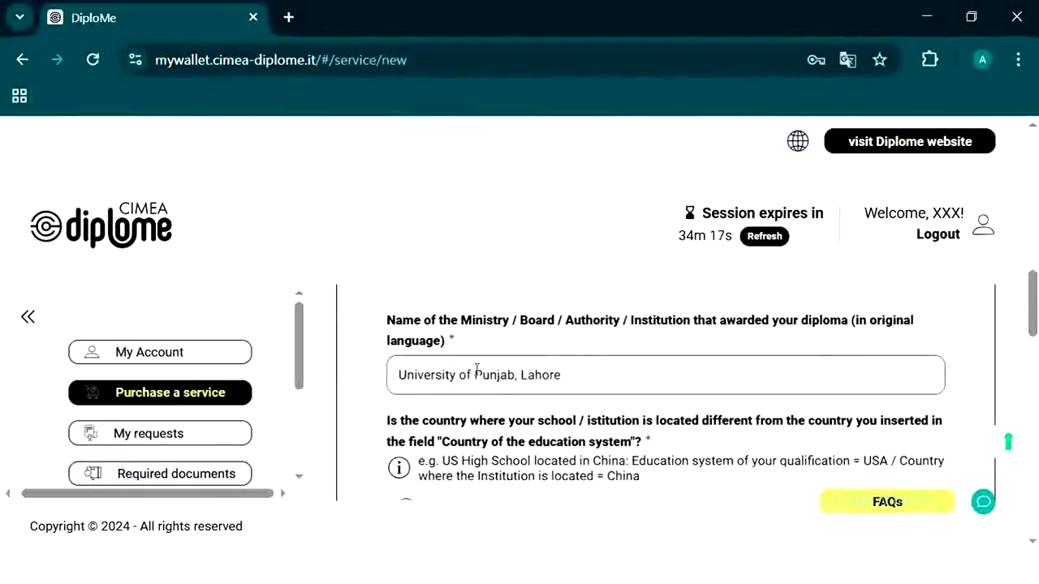
{"action": "scroll", "coordinate": [549, 385], "scroll_direction": "down", "scroll_amount": 1}
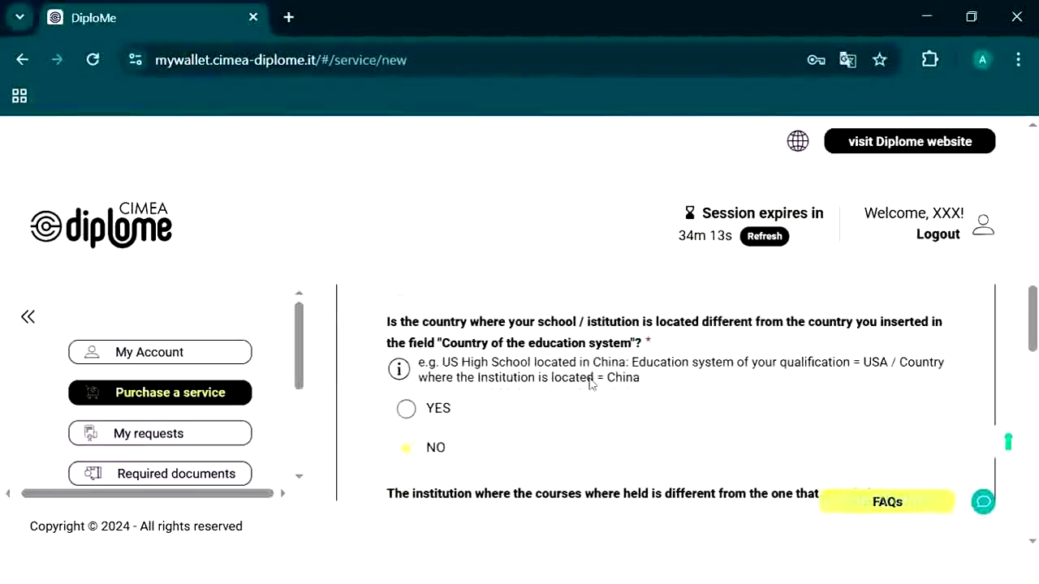
{"action": "scroll", "coordinate": [514, 447], "scroll_direction": "down", "scroll_amount": 1}
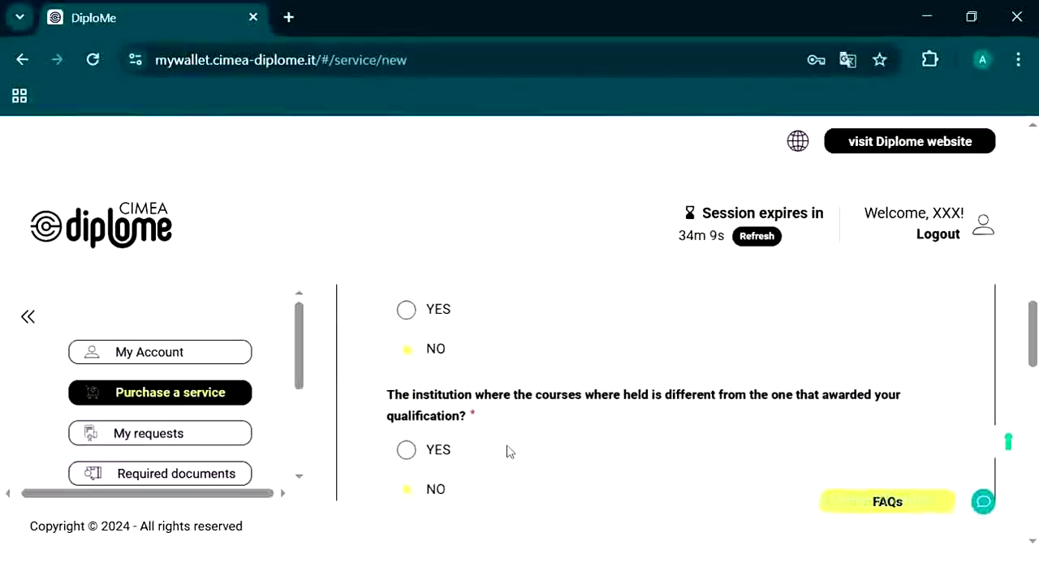
{"action": "scroll", "coordinate": [506, 454], "scroll_direction": "down", "scroll_amount": 2}
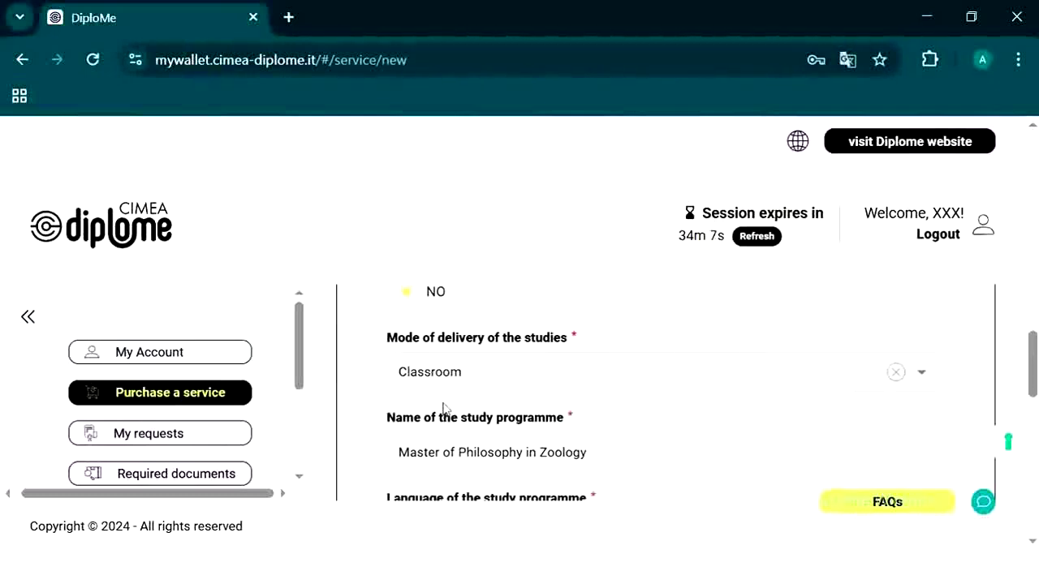
{"action": "scroll", "coordinate": [617, 410], "scroll_direction": "down", "scroll_amount": 1}
{"action": "scroll", "coordinate": [616, 411], "scroll_direction": "up", "scroll_amount": 1}
{"action": "left_click", "coordinate": [627, 384]}
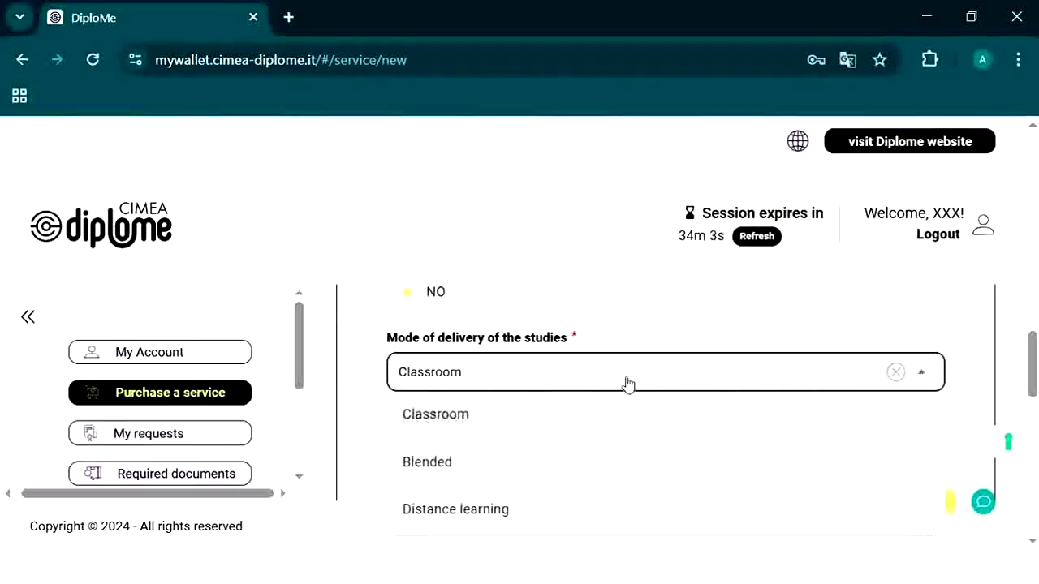
{"action": "scroll", "coordinate": [573, 469], "scroll_direction": "down", "scroll_amount": 1}
{"action": "left_click", "coordinate": [461, 335]}
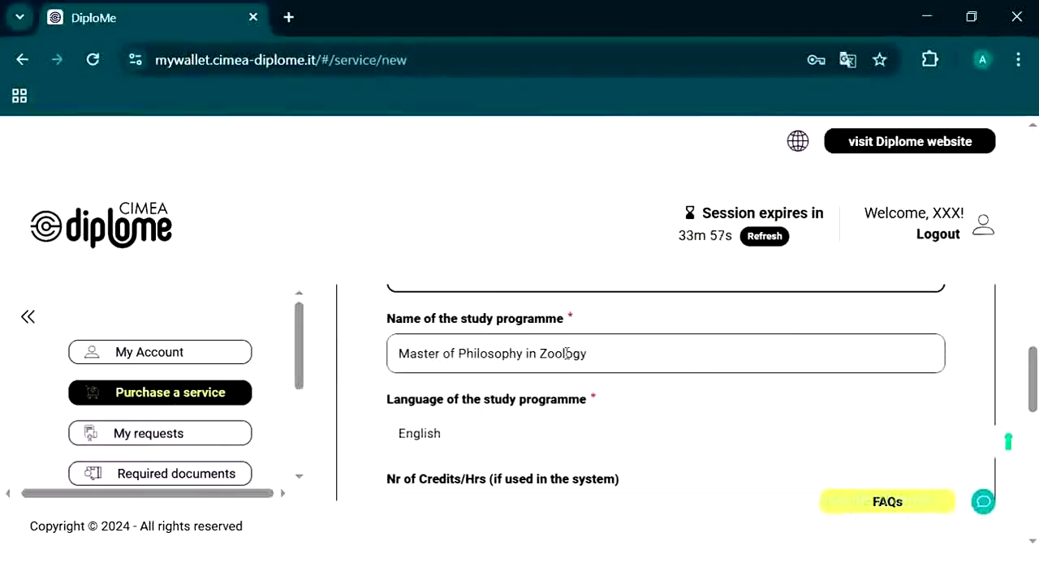
{"action": "scroll", "coordinate": [560, 429], "scroll_direction": "down", "scroll_amount": 2}
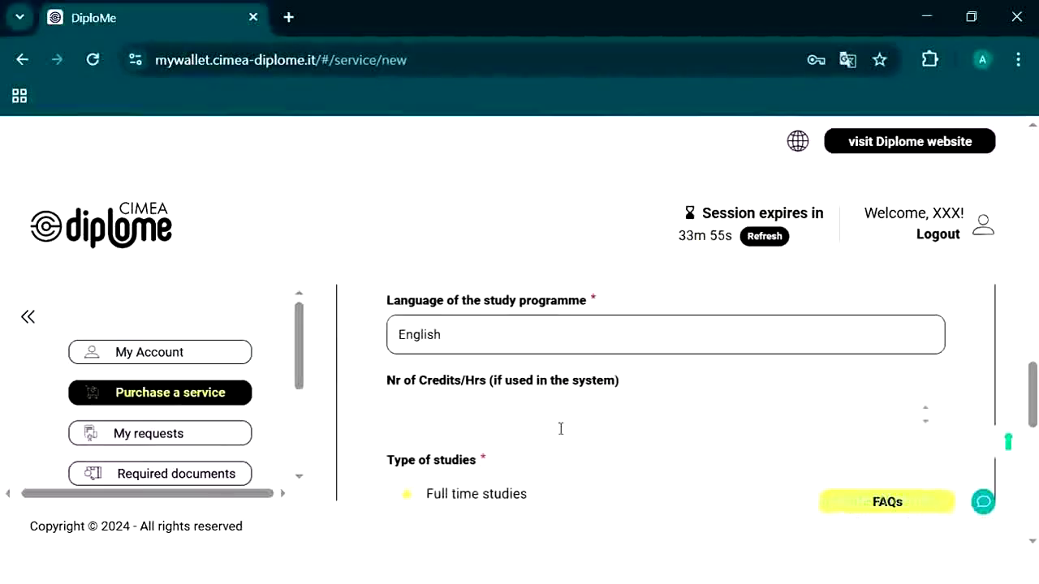
{"action": "scroll", "coordinate": [535, 372], "scroll_direction": "up", "scroll_amount": 1}
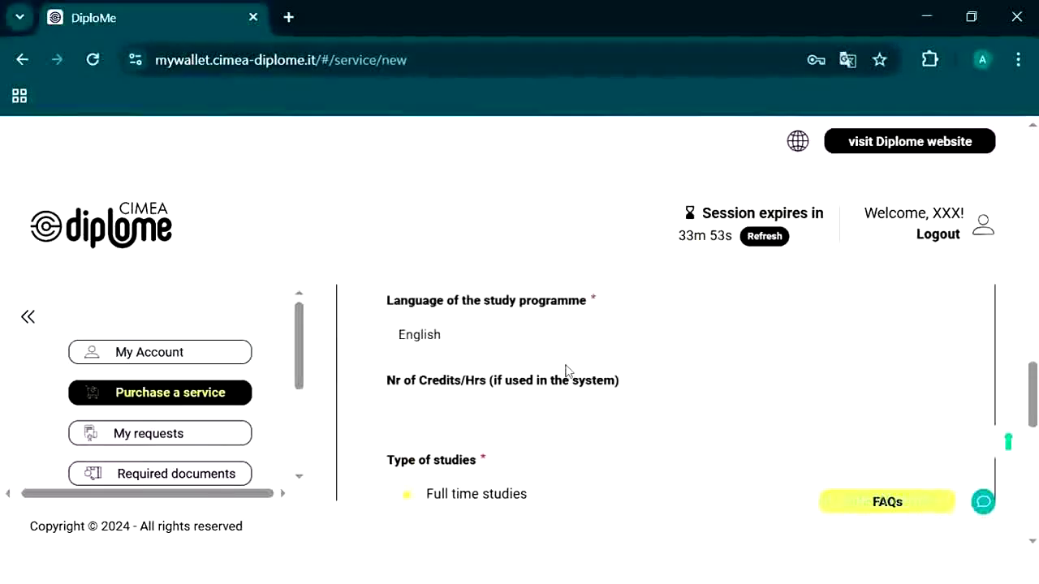
{"action": "scroll", "coordinate": [589, 399], "scroll_direction": "down", "scroll_amount": 1}
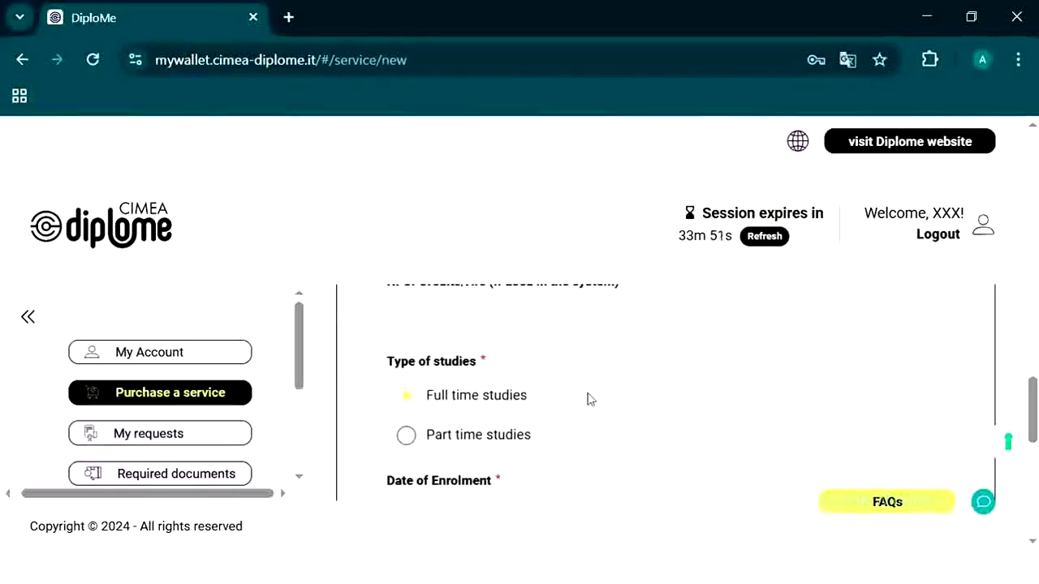
{"action": "scroll", "coordinate": [493, 406], "scroll_direction": "down", "scroll_amount": 1}
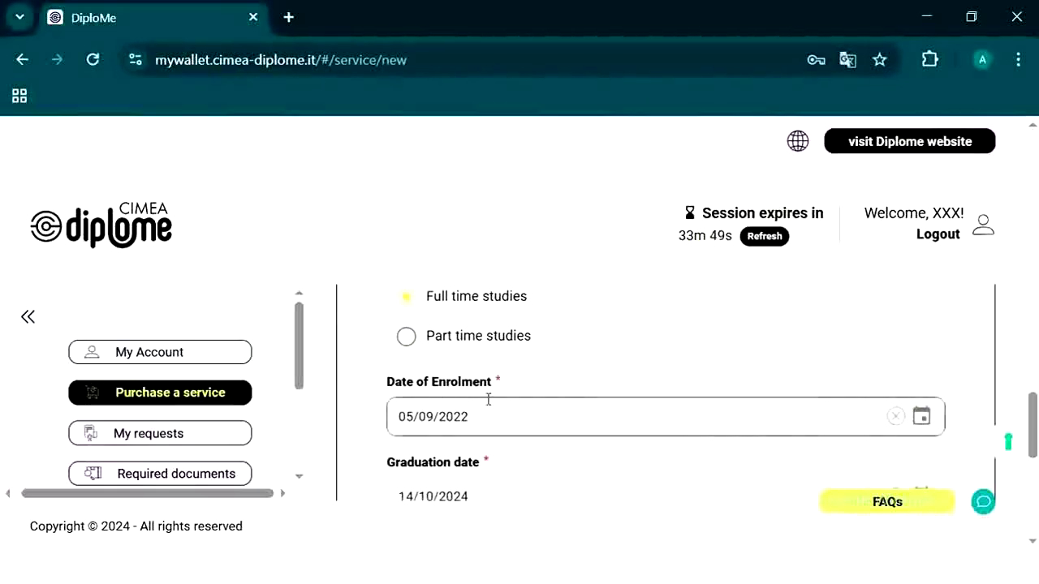
{"action": "scroll", "coordinate": [478, 424], "scroll_direction": "down", "scroll_amount": 1}
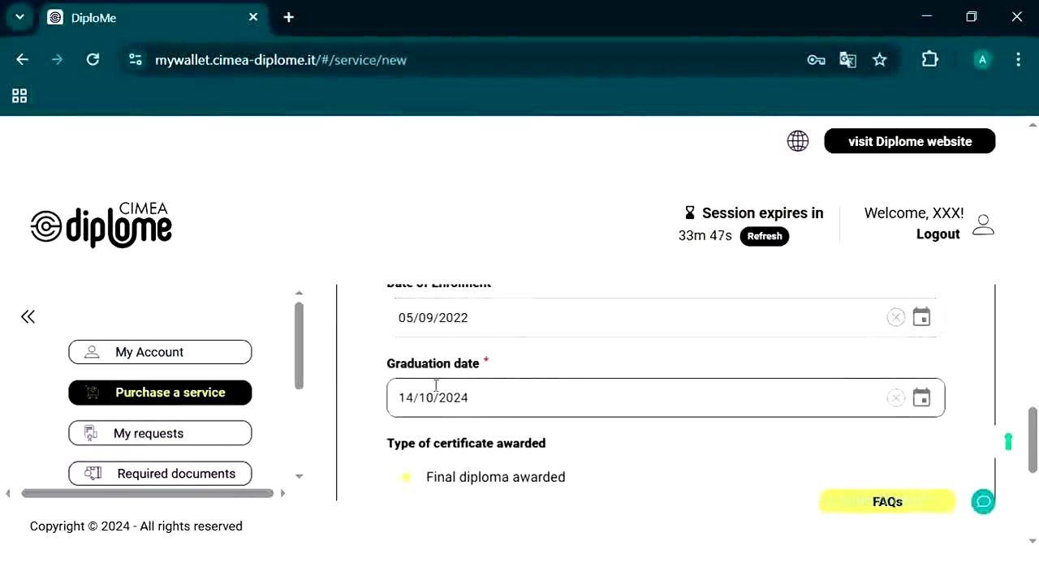
{"action": "scroll", "coordinate": [464, 406], "scroll_direction": "down", "scroll_amount": 1}
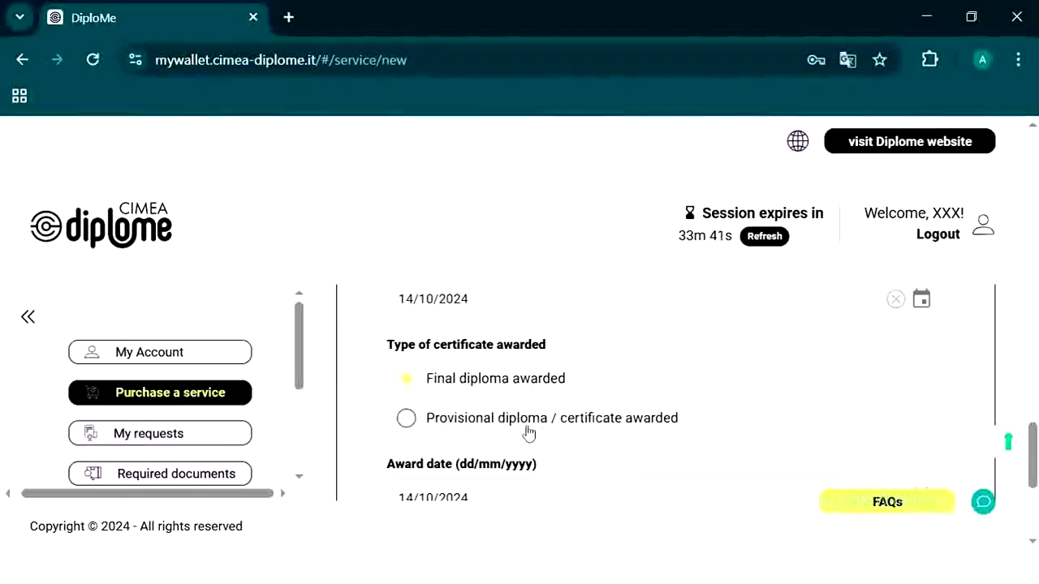
{"action": "scroll", "coordinate": [544, 428], "scroll_direction": "down", "scroll_amount": 1}
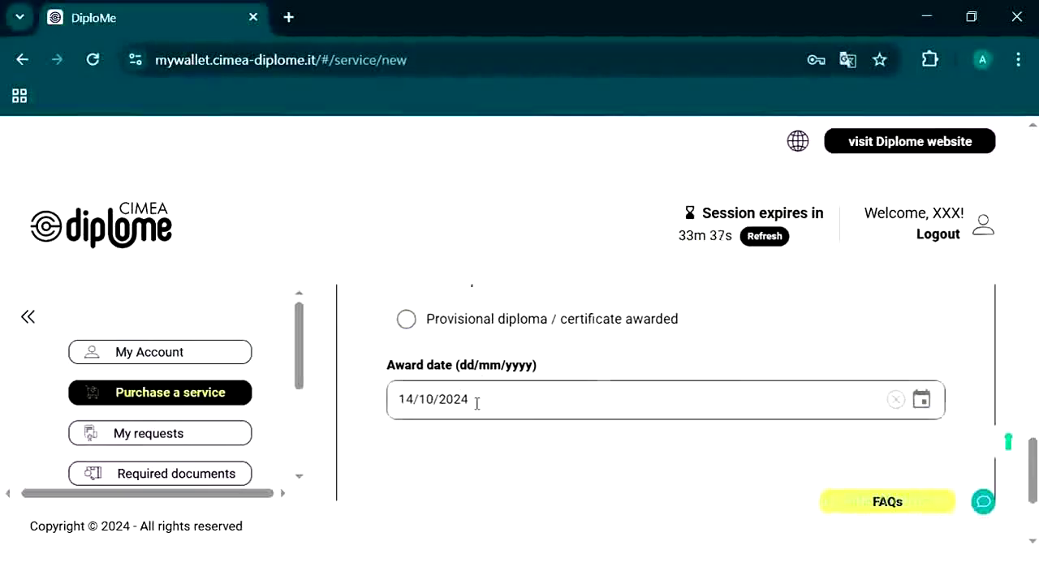
{"action": "scroll", "coordinate": [476, 405], "scroll_direction": "down", "scroll_amount": 1}
Step: Save the updated draft and scroll to Educational history, where the level reads Higher Education
{"action": "left_click", "coordinate": [748, 487]}
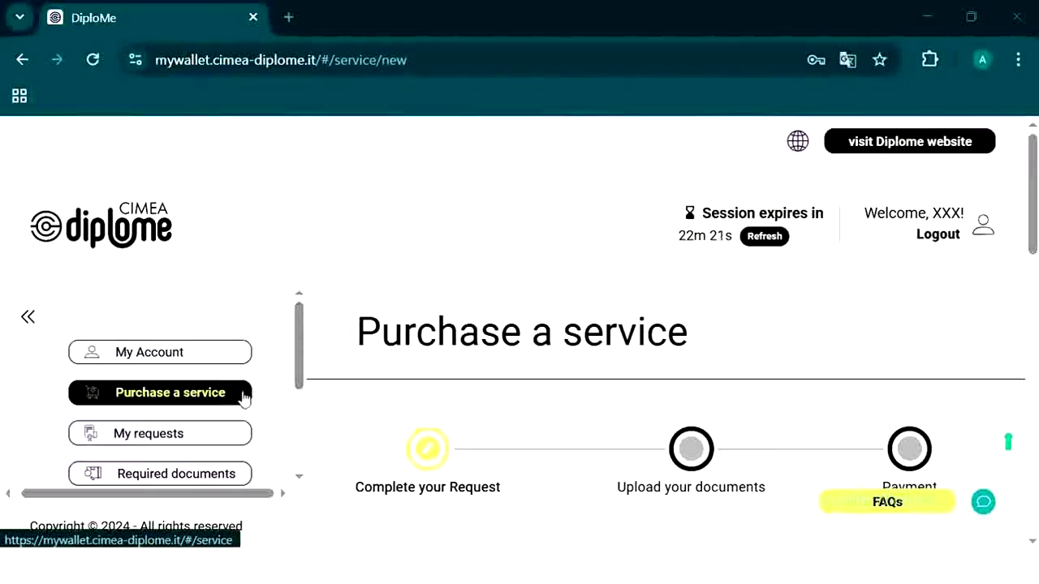
{"action": "scroll", "coordinate": [517, 381], "scroll_direction": "down", "scroll_amount": 3}
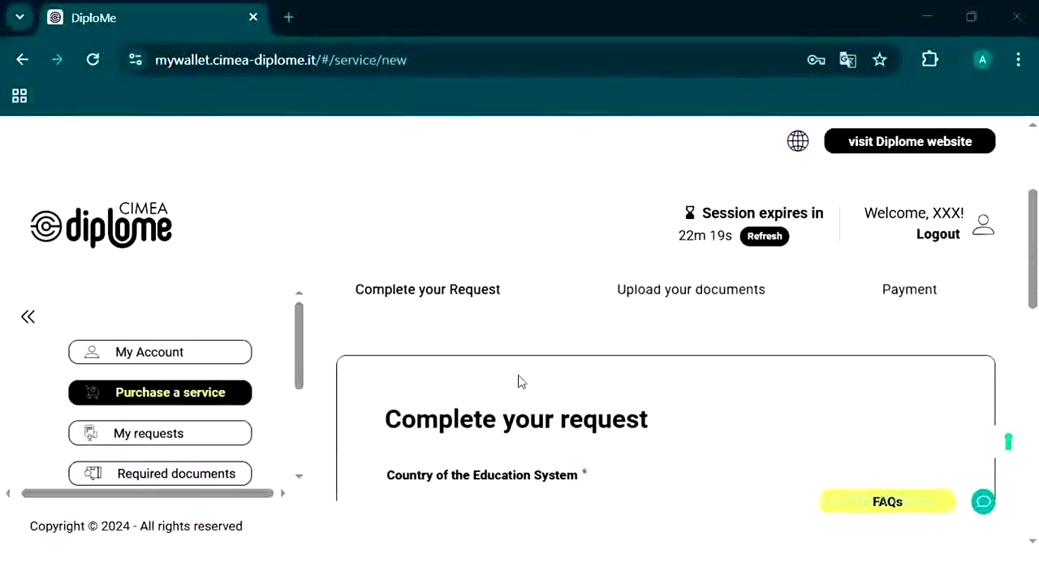
{"action": "scroll", "coordinate": [518, 381], "scroll_direction": "down", "scroll_amount": 2}
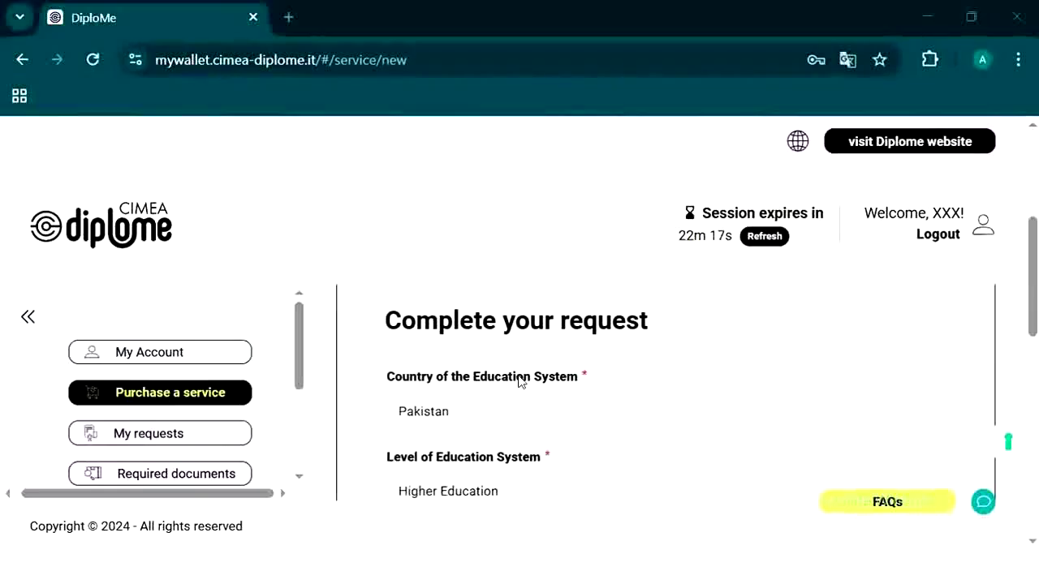
{"action": "scroll", "coordinate": [487, 424], "scroll_direction": "down", "scroll_amount": 2}
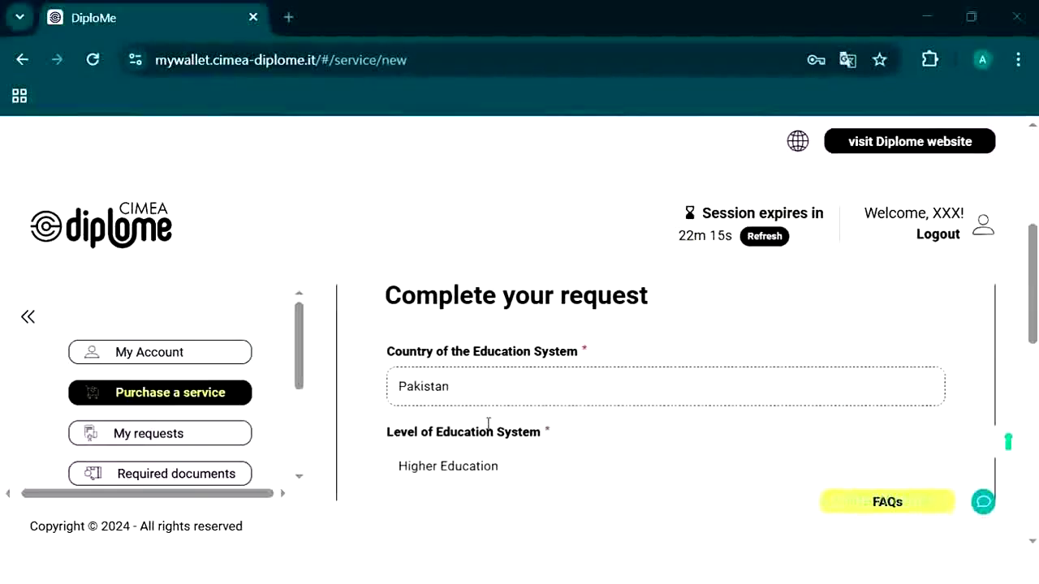
{"action": "scroll", "coordinate": [508, 377], "scroll_direction": "down", "scroll_amount": 3}
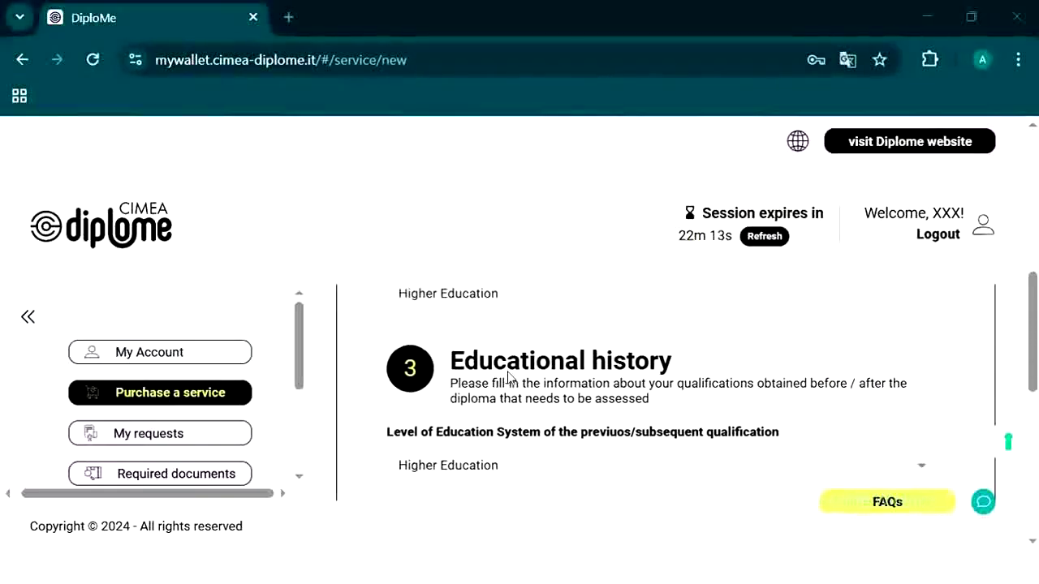
{"action": "scroll", "coordinate": [510, 376], "scroll_direction": "up", "scroll_amount": 1}
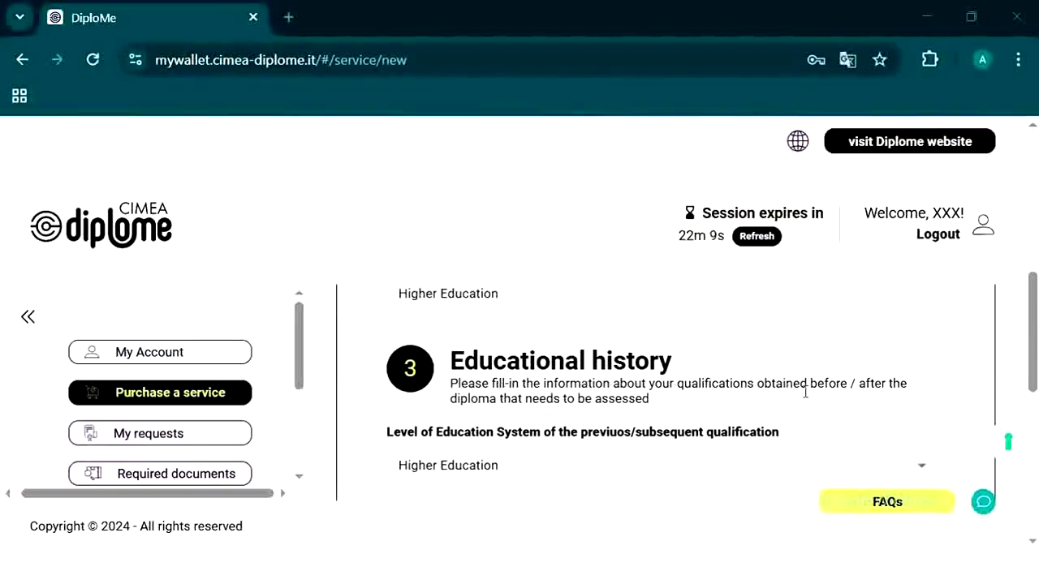
{"action": "left_click_drag", "start_coordinate": [807, 389], "coordinate": [880, 385]}
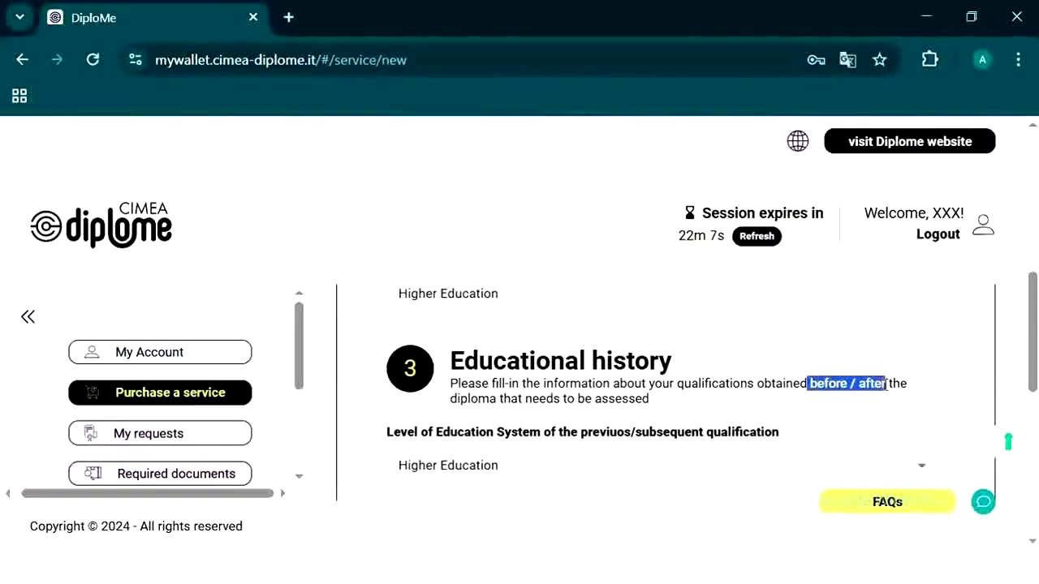
{"action": "left_click", "coordinate": [732, 399]}
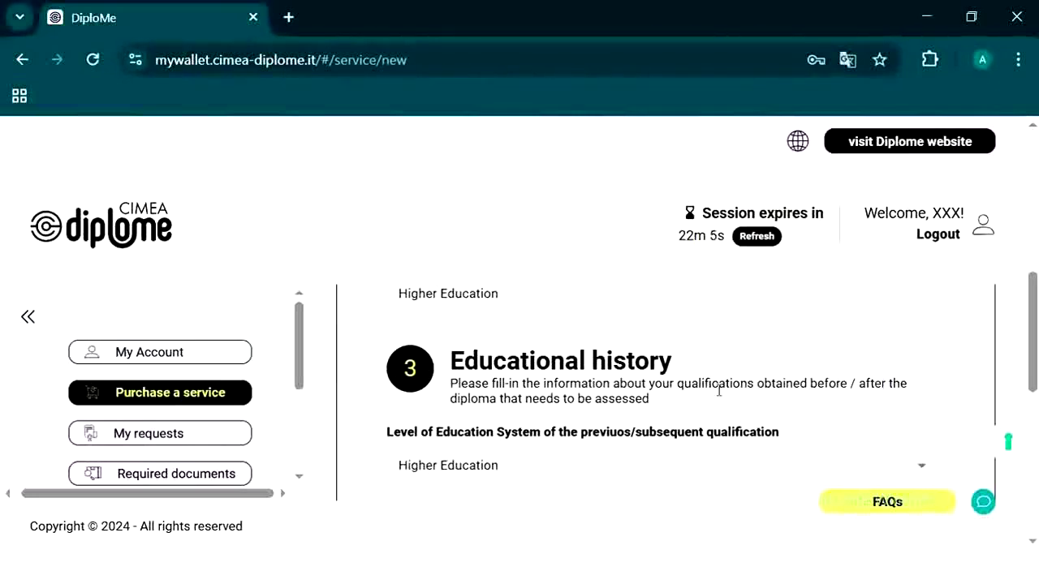
{"action": "scroll", "coordinate": [718, 391], "scroll_direction": "down", "scroll_amount": 2}
Step: Keep Higher Education as the qualification level and add it as a My study path entry
{"action": "left_click", "coordinate": [826, 380]}
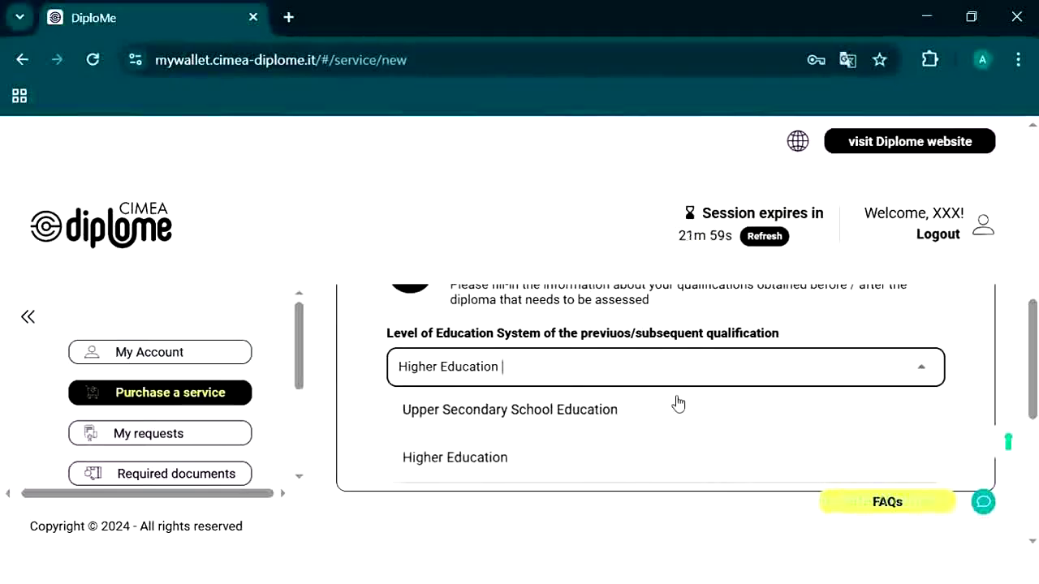
{"action": "left_click", "coordinate": [561, 469]}
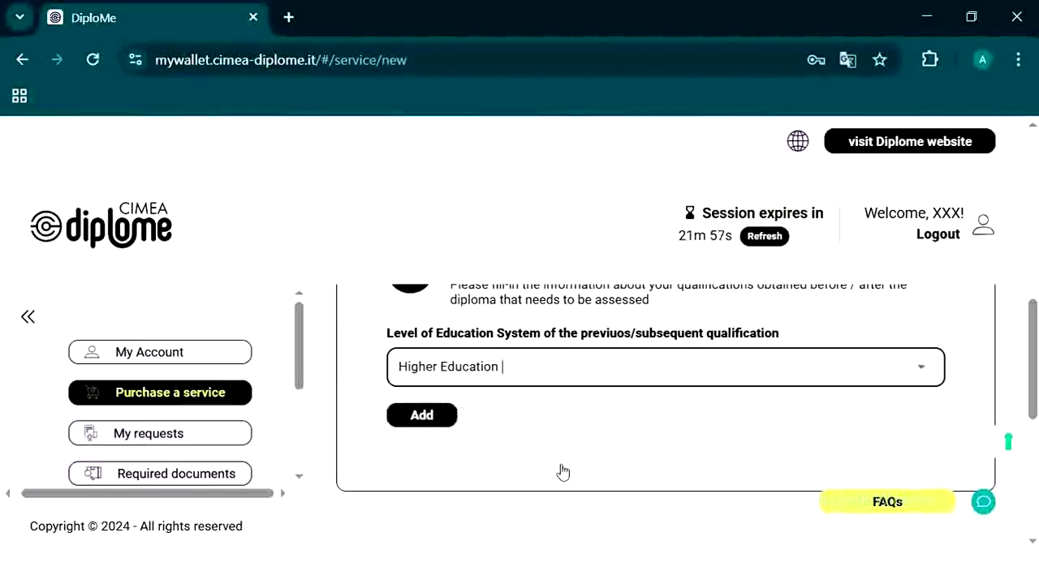
{"action": "left_click", "coordinate": [896, 375]}
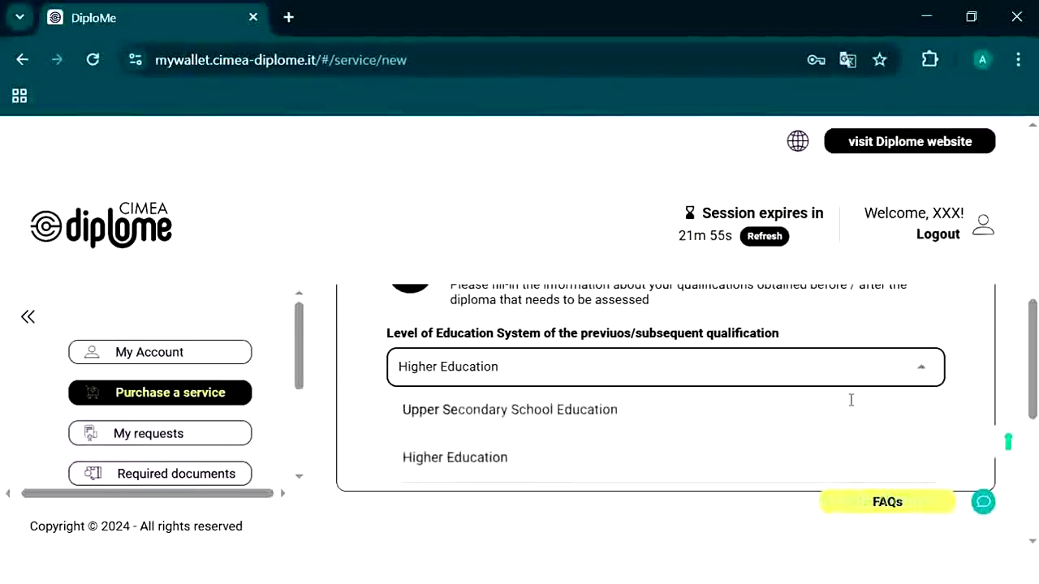
{"action": "left_click", "coordinate": [542, 422]}
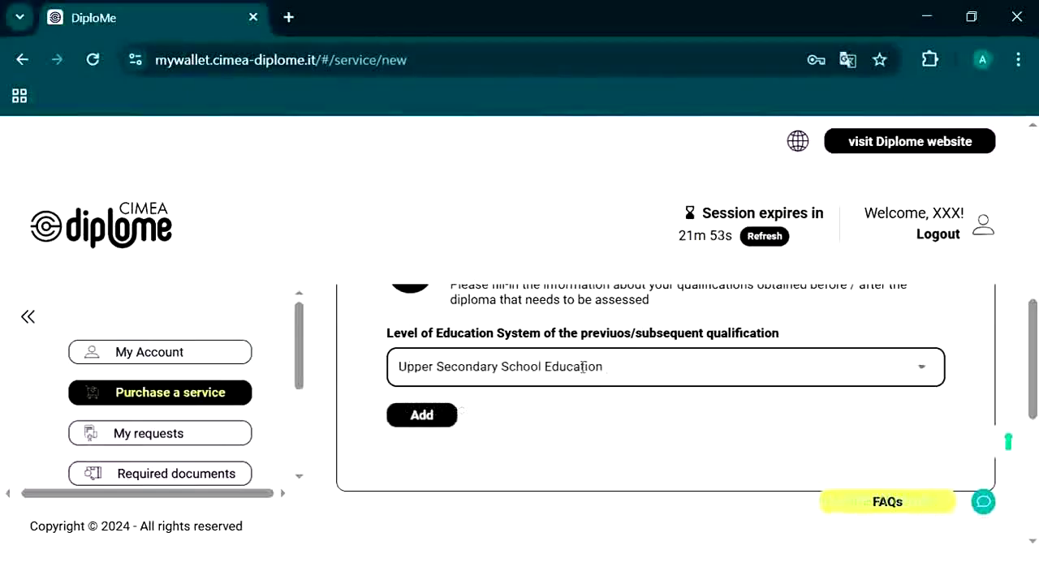
{"action": "left_click", "coordinate": [619, 371]}
{"action": "left_click", "coordinate": [580, 457]}
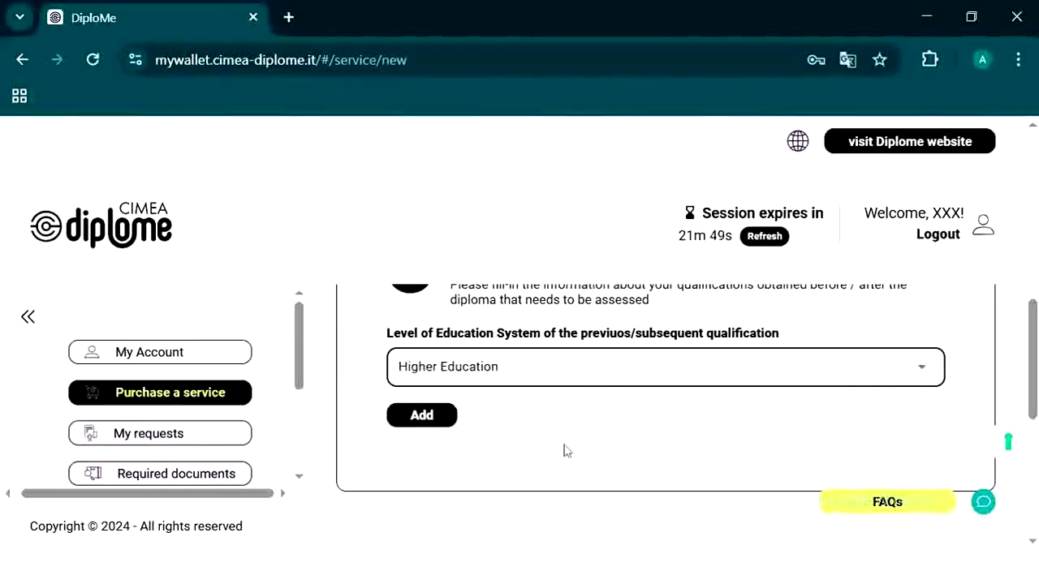
{"action": "left_click", "coordinate": [563, 442]}
{"action": "scroll", "coordinate": [563, 440], "scroll_direction": "down", "scroll_amount": 3}
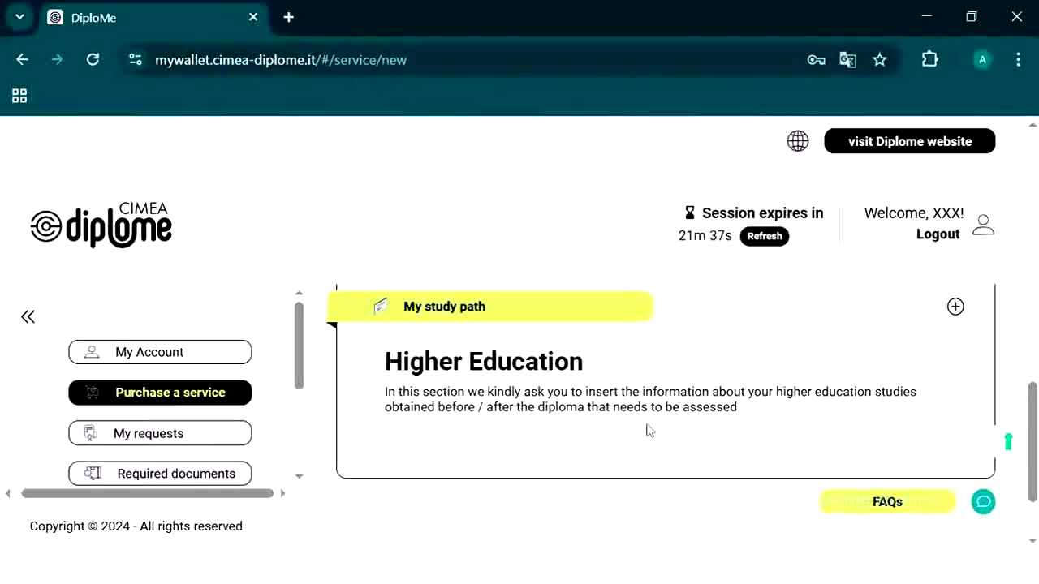
Step: Expand the Higher Education entry to review Pakistan, Bachelor of Science in Zoology and awarding body English
{"action": "left_click", "coordinate": [953, 312]}
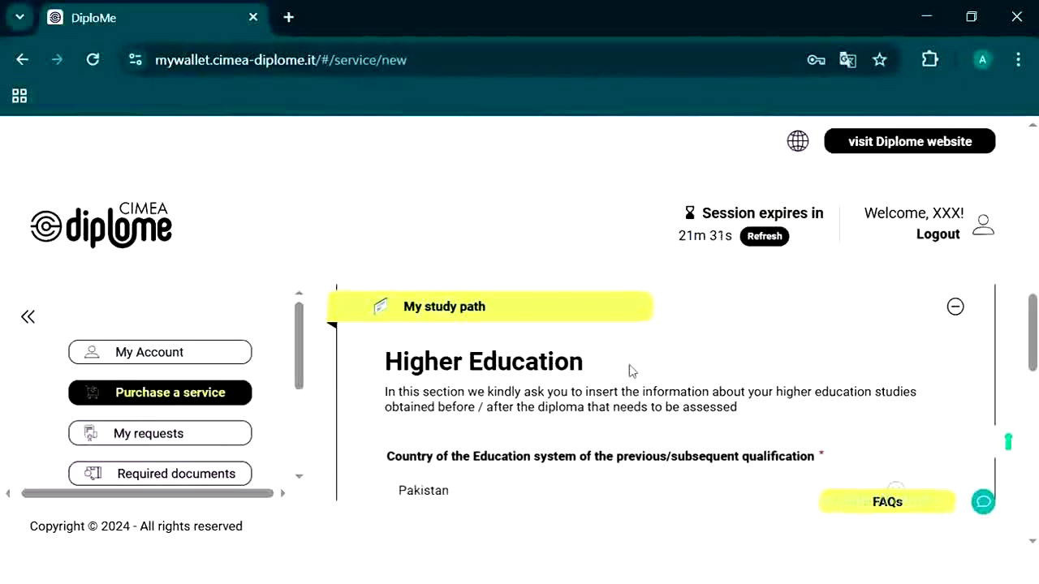
{"action": "scroll", "coordinate": [631, 370], "scroll_direction": "down", "scroll_amount": 1}
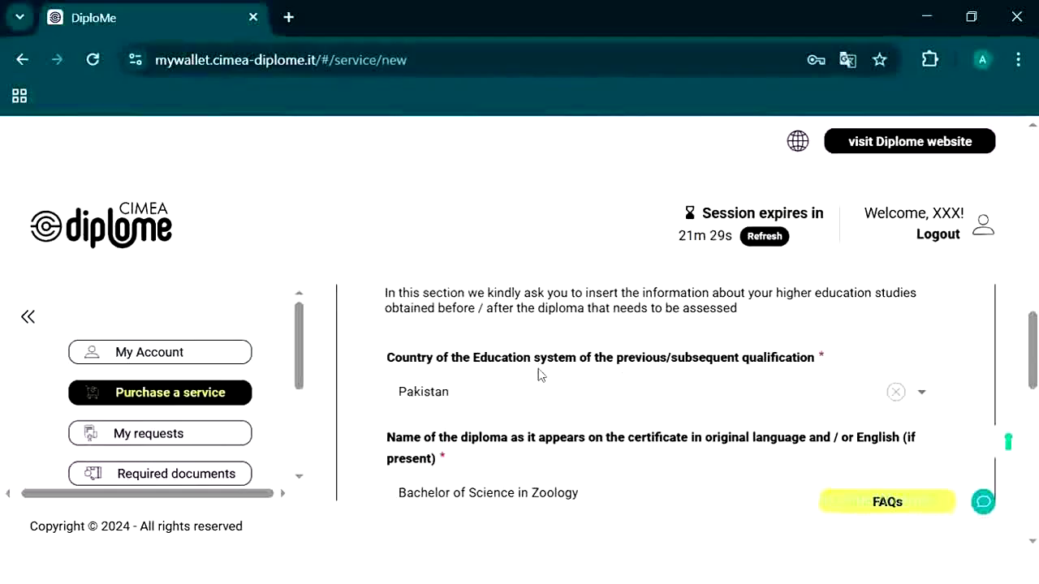
{"action": "left_click", "coordinate": [442, 394]}
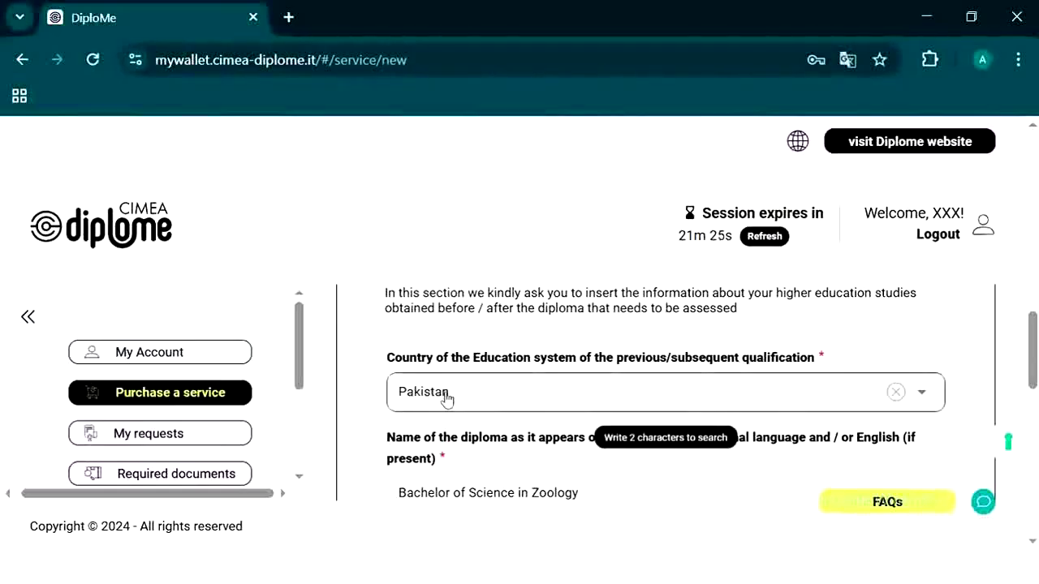
{"action": "scroll", "coordinate": [445, 397], "scroll_direction": "down", "scroll_amount": 1}
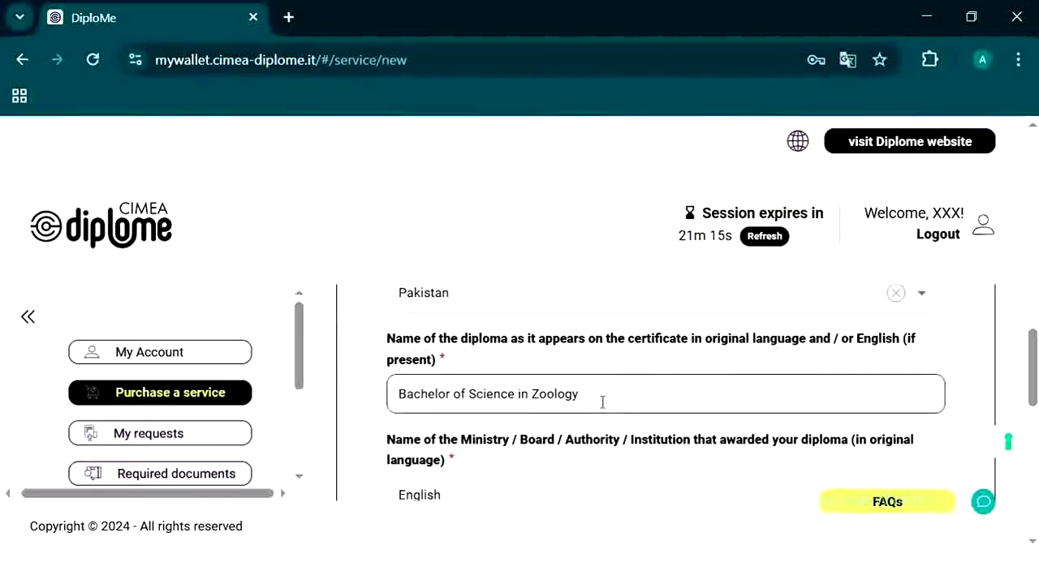
{"action": "scroll", "coordinate": [602, 402], "scroll_direction": "down", "scroll_amount": 1}
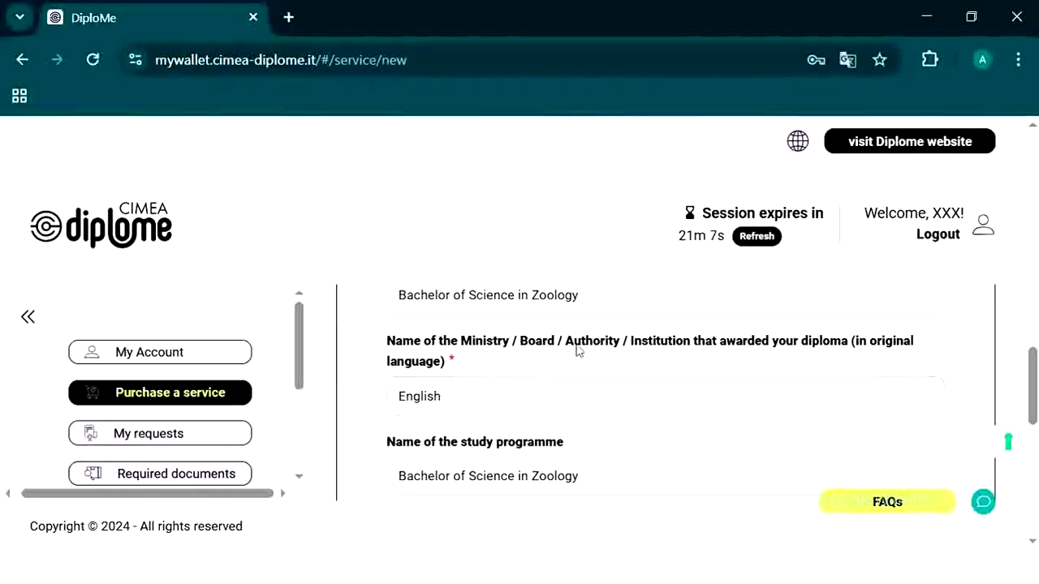
Step: Replace 'English' with 'University of the Punjab, Lahore' as the awarding institution
{"action": "left_click", "coordinate": [512, 397]}
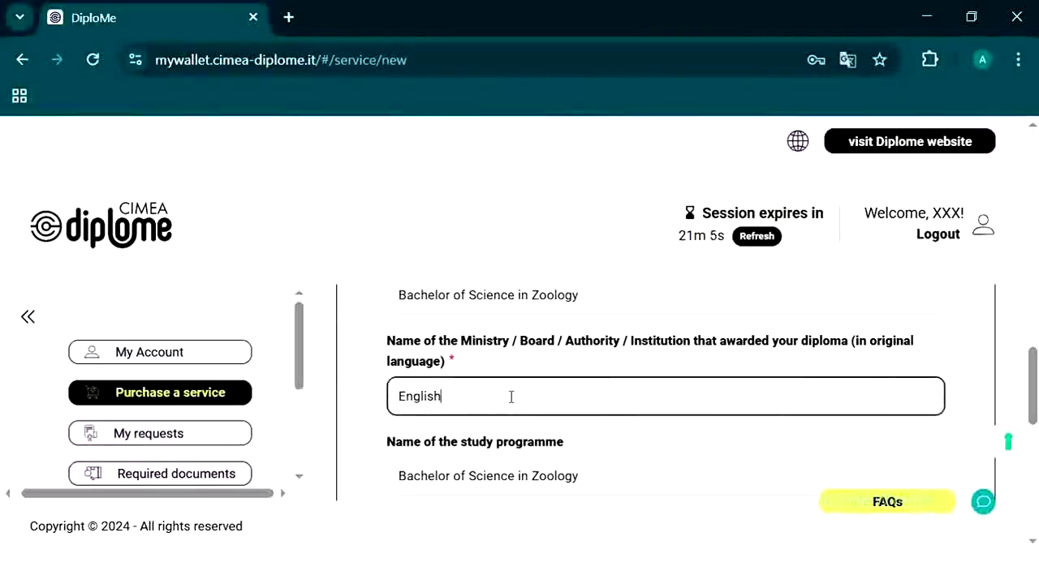
{"action": "key", "text": "BackSpace"}
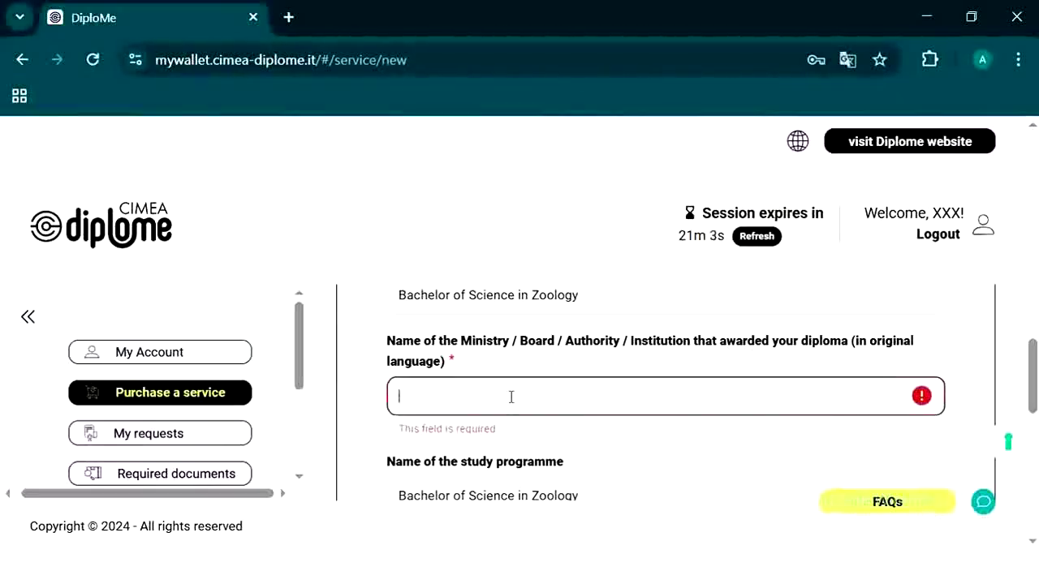
{"action": "type", "text": "Uni"}
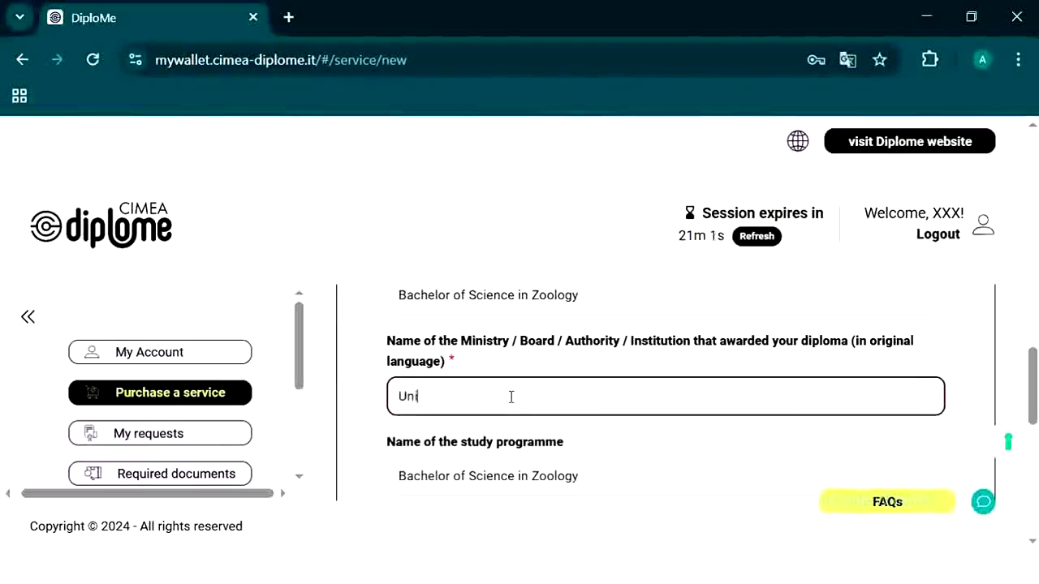
{"action": "type", "text": "versity"}
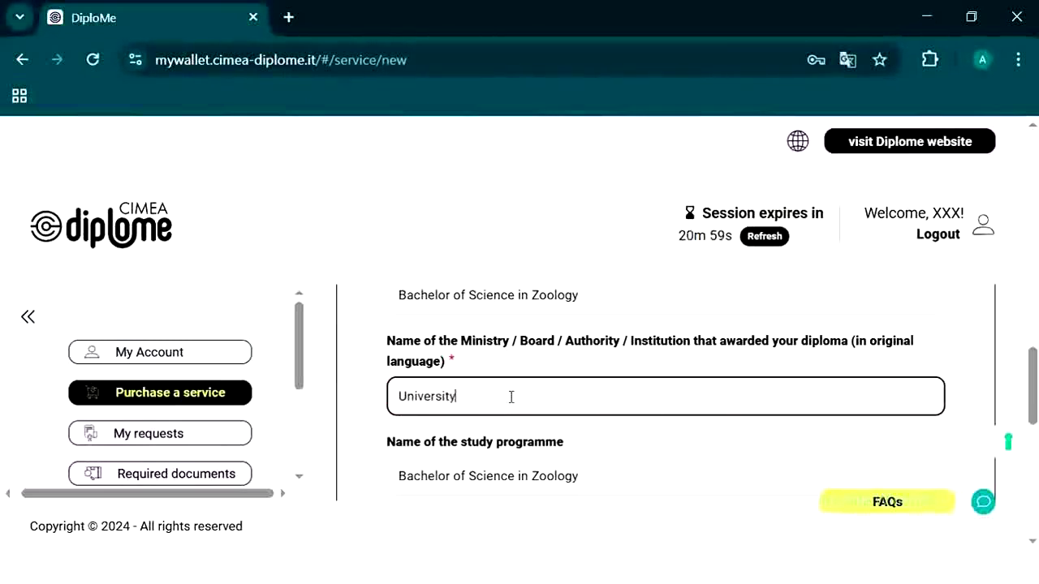
{"action": "type", "text": " of the Punjab, Lahore"}
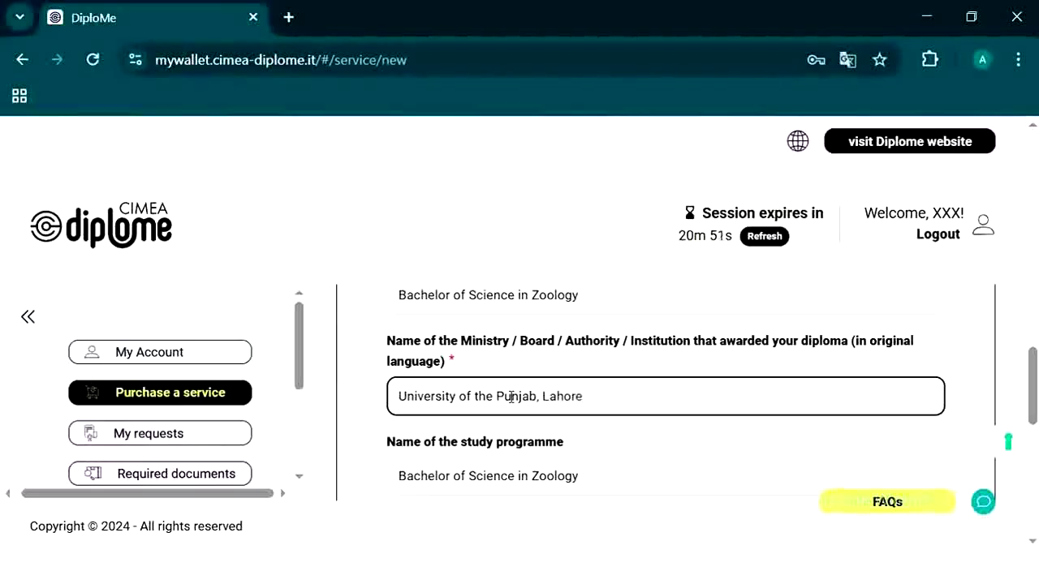
{"action": "scroll", "coordinate": [511, 396], "scroll_direction": "down", "scroll_amount": 1}
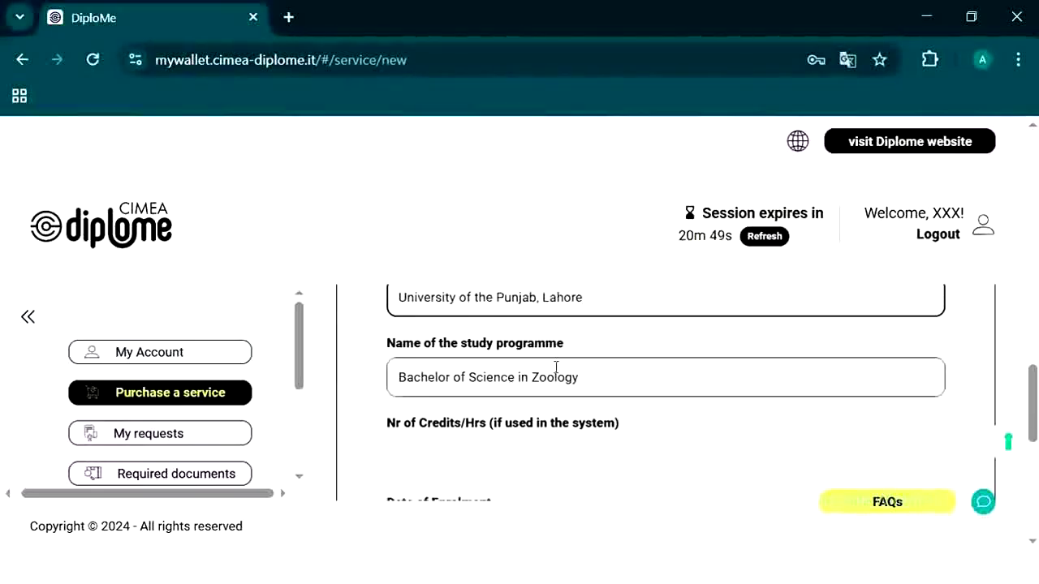
{"action": "scroll", "coordinate": [556, 368], "scroll_direction": "down", "scroll_amount": 1}
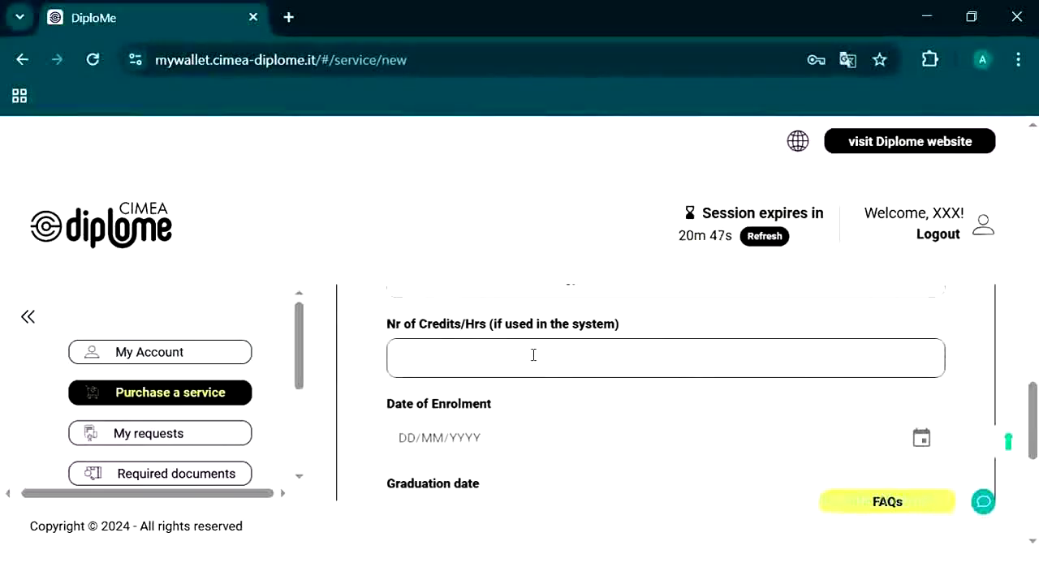
{"action": "scroll", "coordinate": [527, 391], "scroll_direction": "down", "scroll_amount": 1}
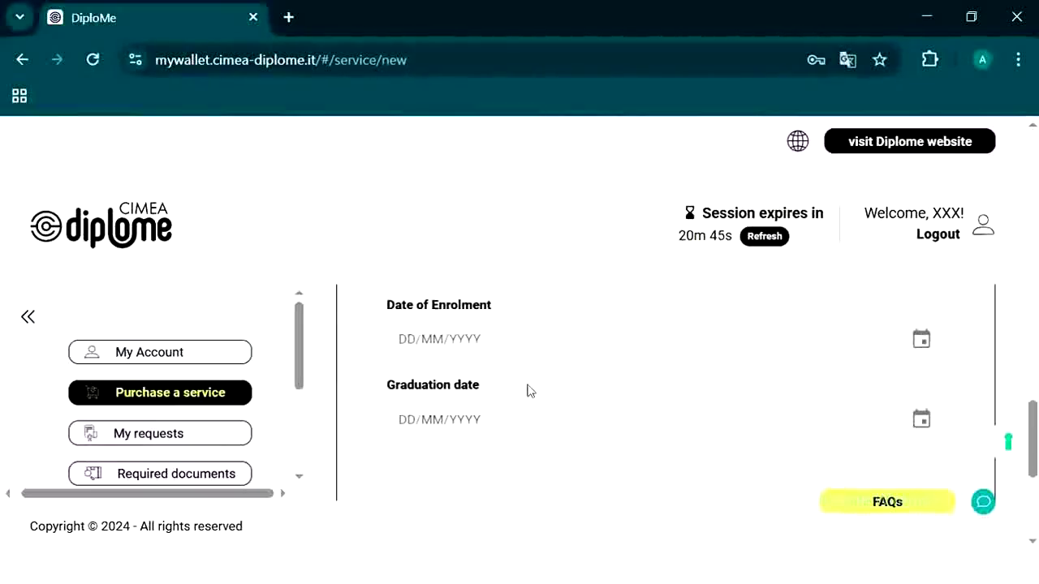
{"action": "scroll", "coordinate": [528, 391], "scroll_direction": "down", "scroll_amount": 1}
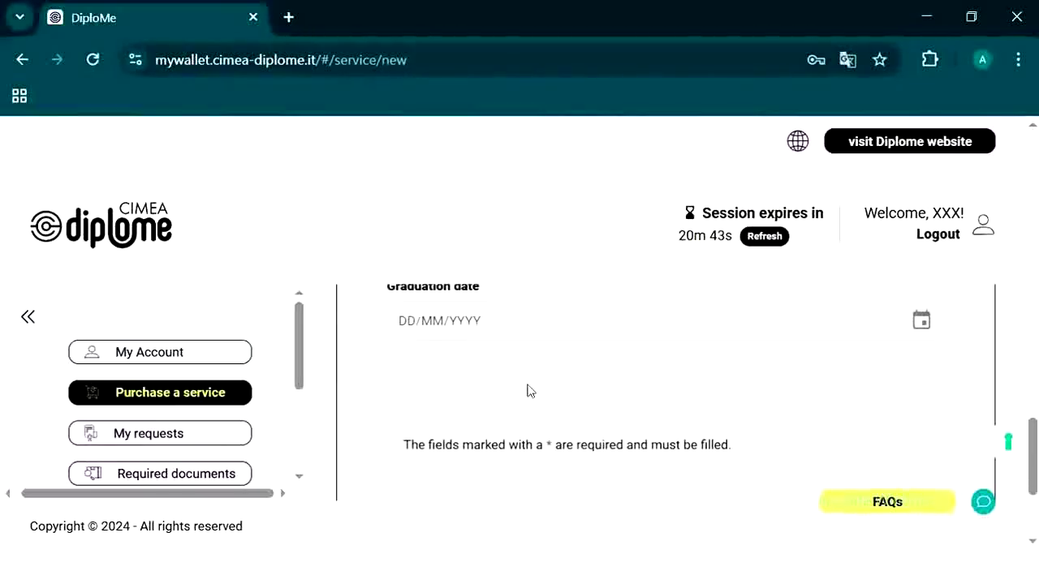
{"action": "scroll", "coordinate": [528, 392], "scroll_direction": "down", "scroll_amount": 1}
{"action": "left_click_drag", "start_coordinate": [543, 351], "coordinate": [554, 347]}
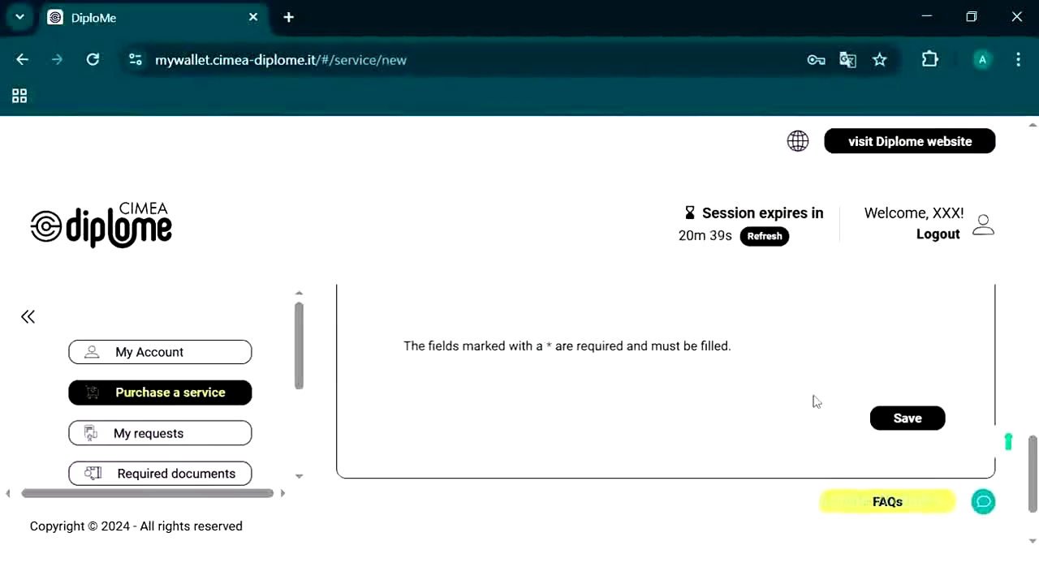
Step: Save the Higher Education study path so it shows 'Study path updated'
{"action": "left_click", "coordinate": [907, 420]}
{"action": "scroll", "coordinate": [733, 431], "scroll_direction": "down", "scroll_amount": 1}
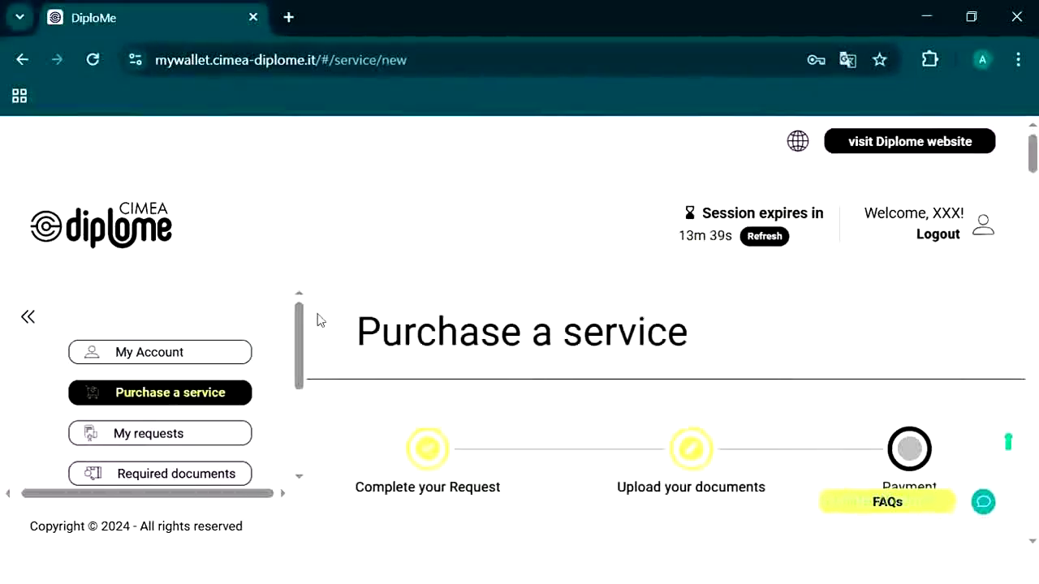
{"action": "scroll", "coordinate": [511, 286], "scroll_direction": "down", "scroll_amount": 3}
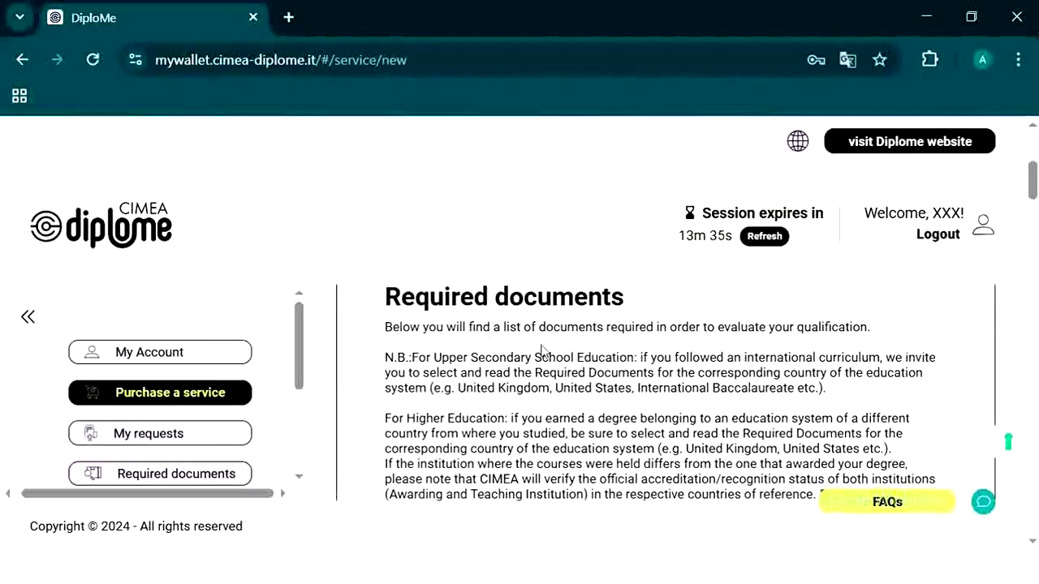
{"action": "scroll", "coordinate": [547, 348], "scroll_direction": "down", "scroll_amount": 6}
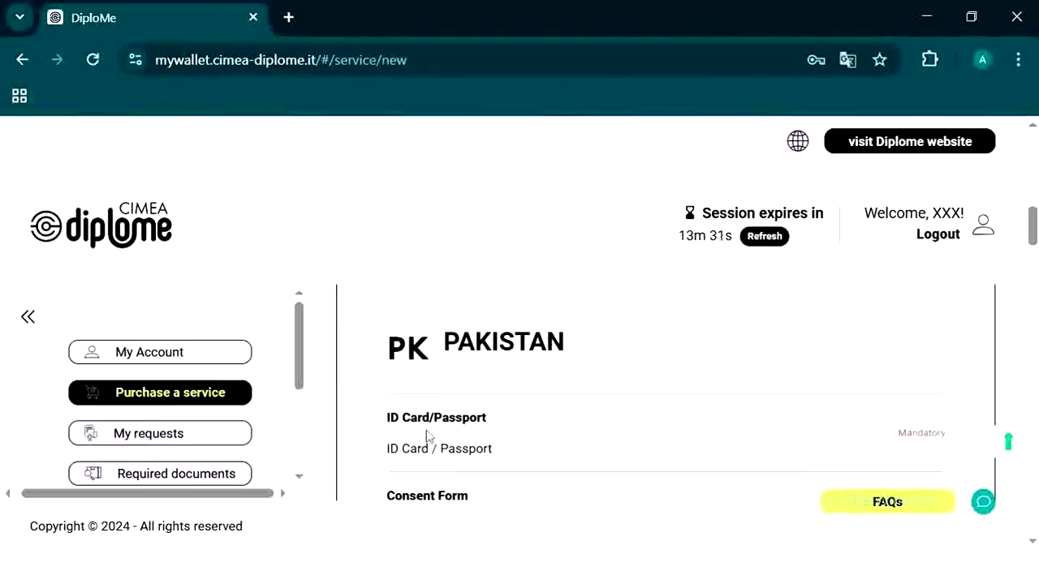
{"action": "scroll", "coordinate": [430, 422], "scroll_direction": "down", "scroll_amount": 2}
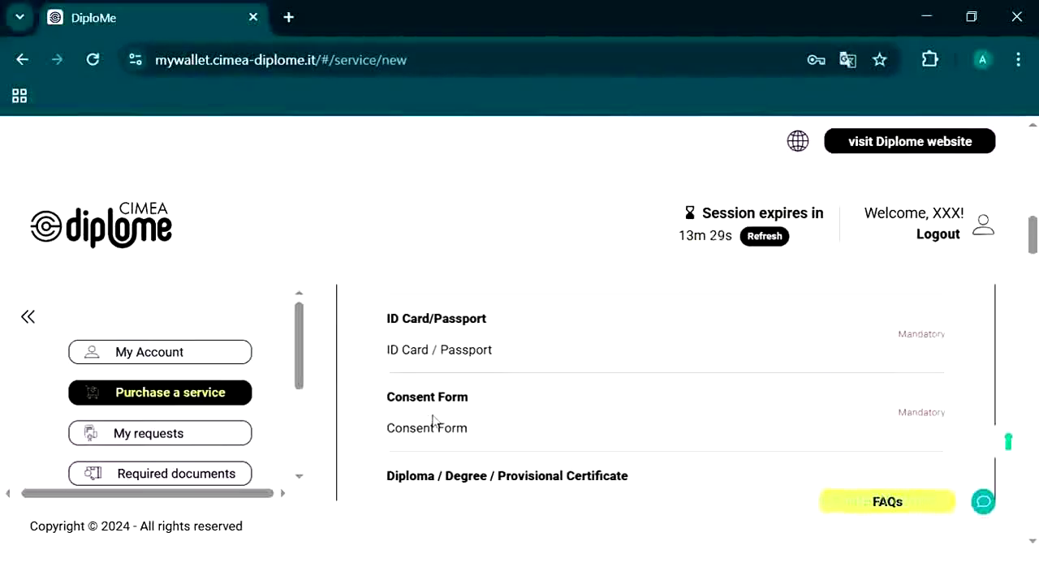
{"action": "scroll", "coordinate": [432, 421], "scroll_direction": "down", "scroll_amount": 2}
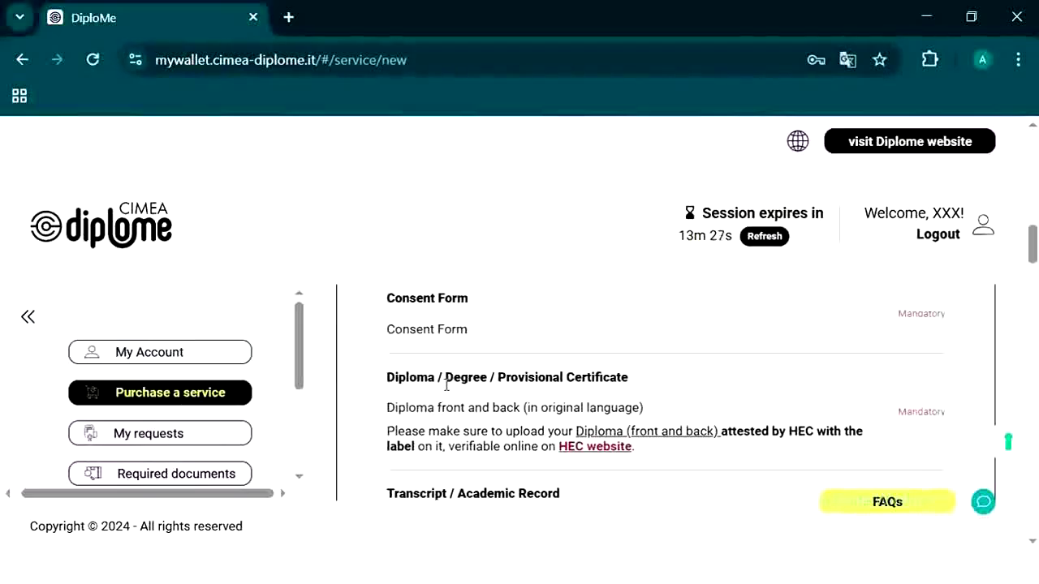
{"action": "scroll", "coordinate": [445, 386], "scroll_direction": "down", "scroll_amount": 2}
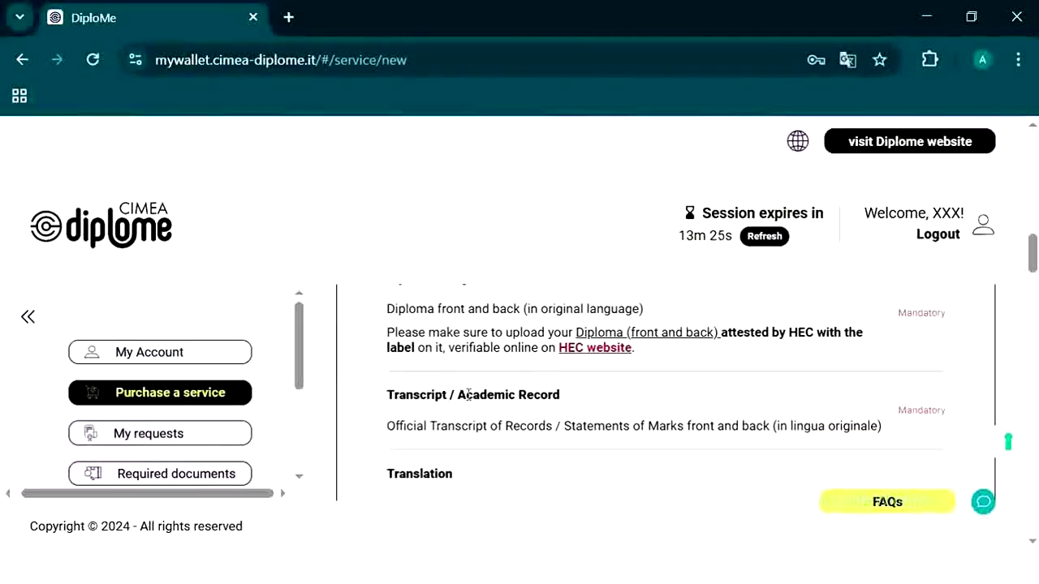
{"action": "scroll", "coordinate": [472, 394], "scroll_direction": "down", "scroll_amount": 2}
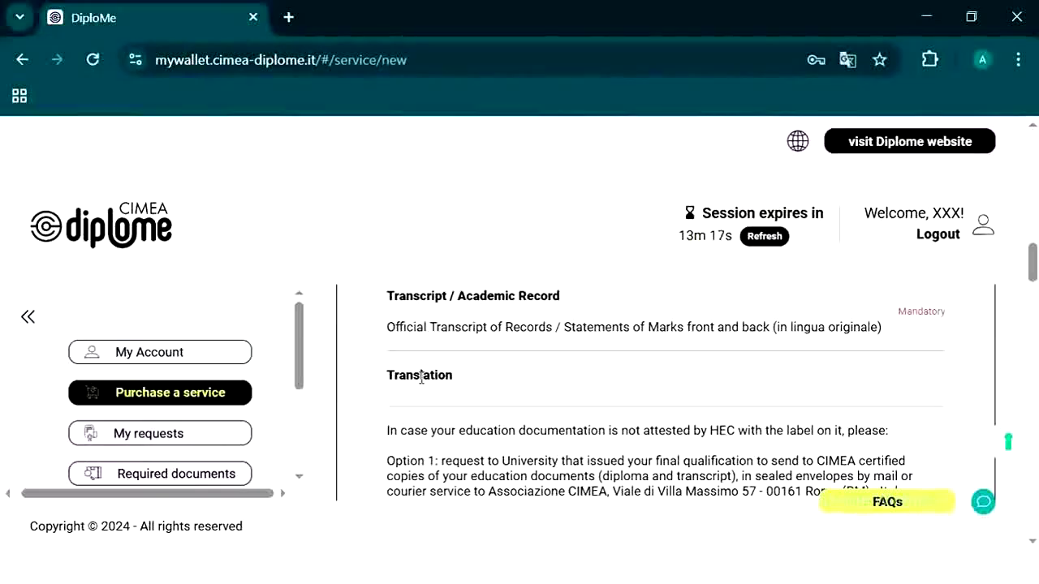
{"action": "scroll", "coordinate": [421, 377], "scroll_direction": "down", "scroll_amount": 5}
{"action": "scroll", "coordinate": [421, 377], "scroll_direction": "down", "scroll_amount": 3}
{"action": "scroll", "coordinate": [421, 377], "scroll_direction": "down", "scroll_amount": 1}
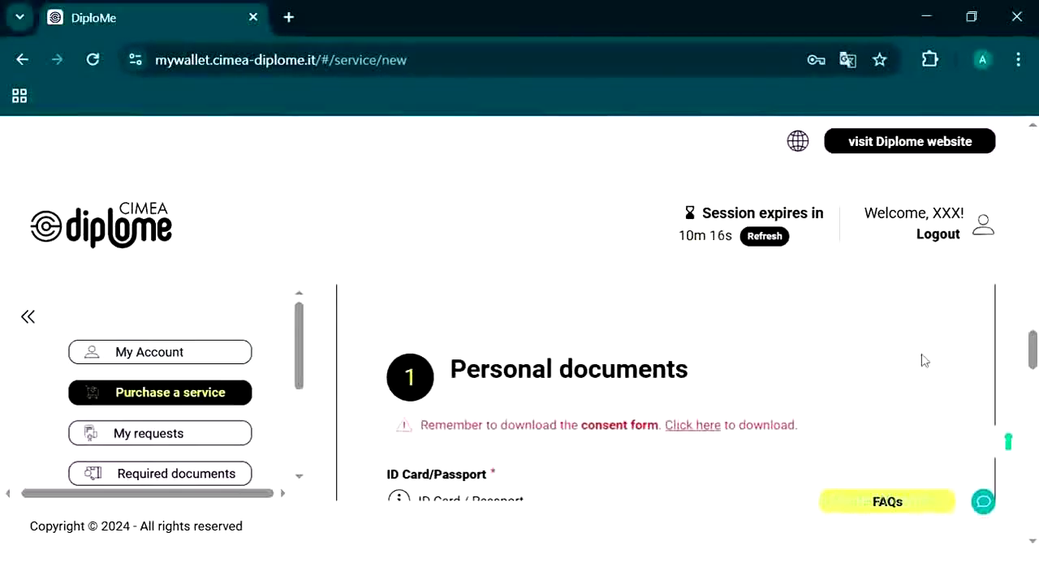
{"action": "scroll", "coordinate": [923, 360], "scroll_direction": "up", "scroll_amount": 3}
{"action": "scroll", "coordinate": [924, 361], "scroll_direction": "down", "scroll_amount": 2}
{"action": "scroll", "coordinate": [923, 354], "scroll_direction": "down", "scroll_amount": 2}
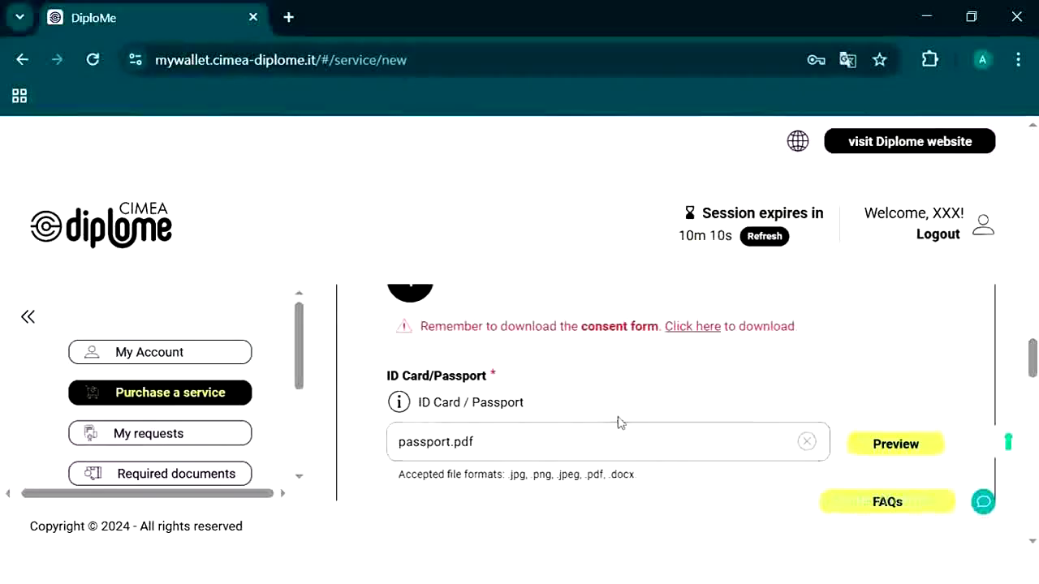
{"action": "scroll", "coordinate": [568, 398], "scroll_direction": "down", "scroll_amount": 1}
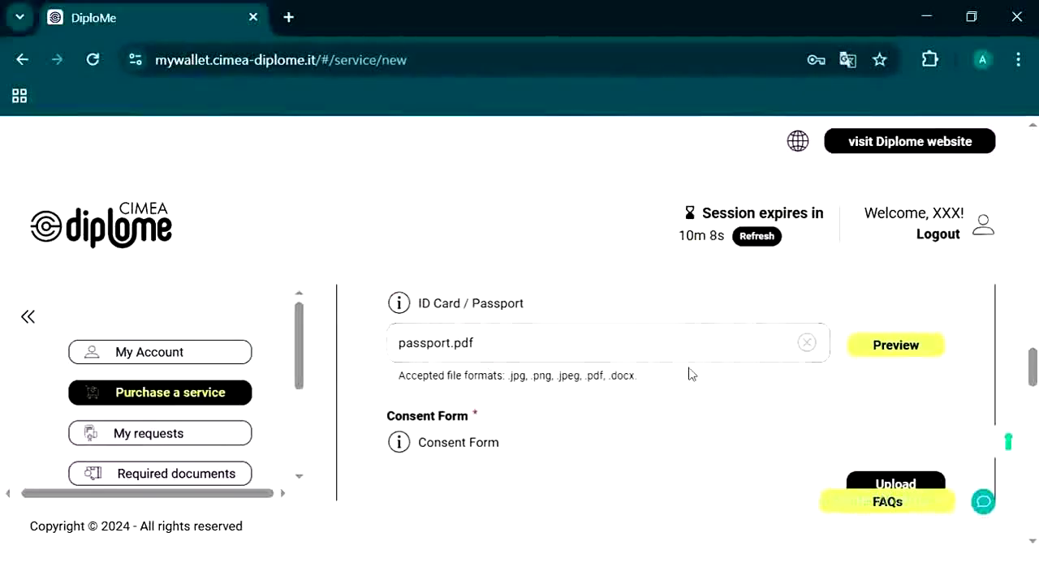
{"action": "scroll", "coordinate": [689, 371], "scroll_direction": "down", "scroll_amount": 1}
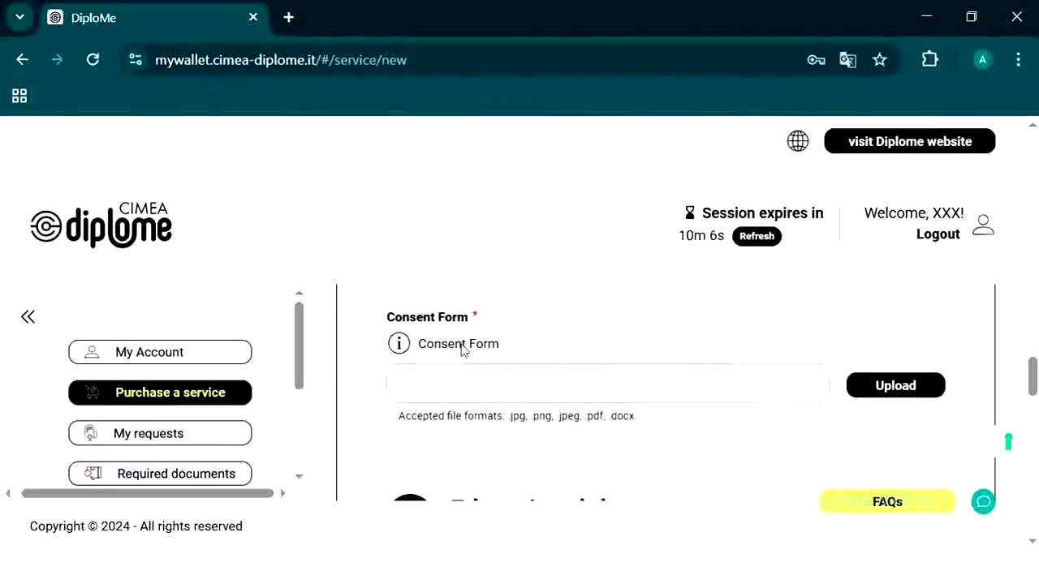
{"action": "scroll", "coordinate": [499, 354], "scroll_direction": "up", "scroll_amount": 2}
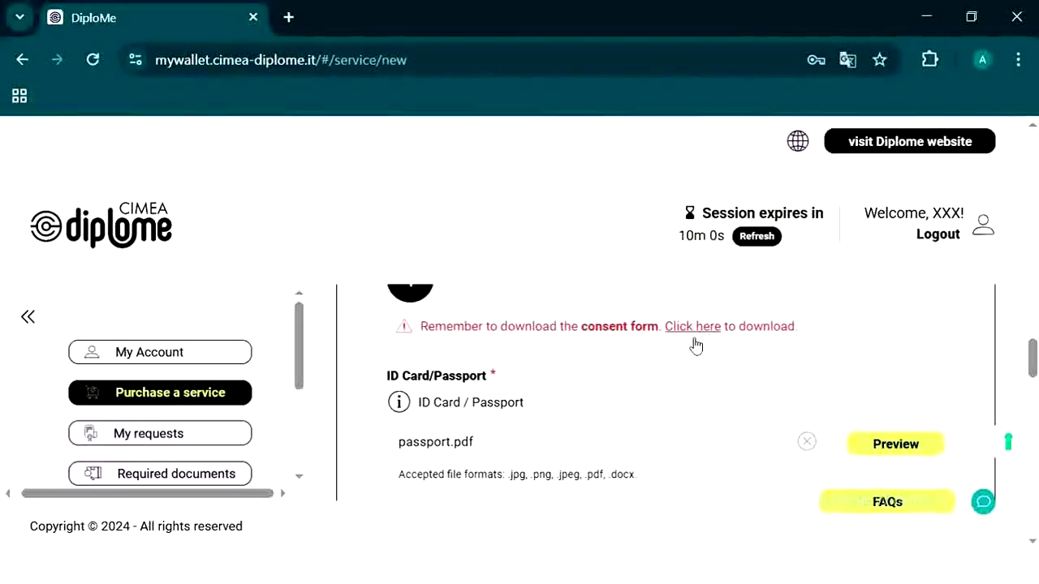
{"action": "scroll", "coordinate": [695, 346], "scroll_direction": "down", "scroll_amount": 2}
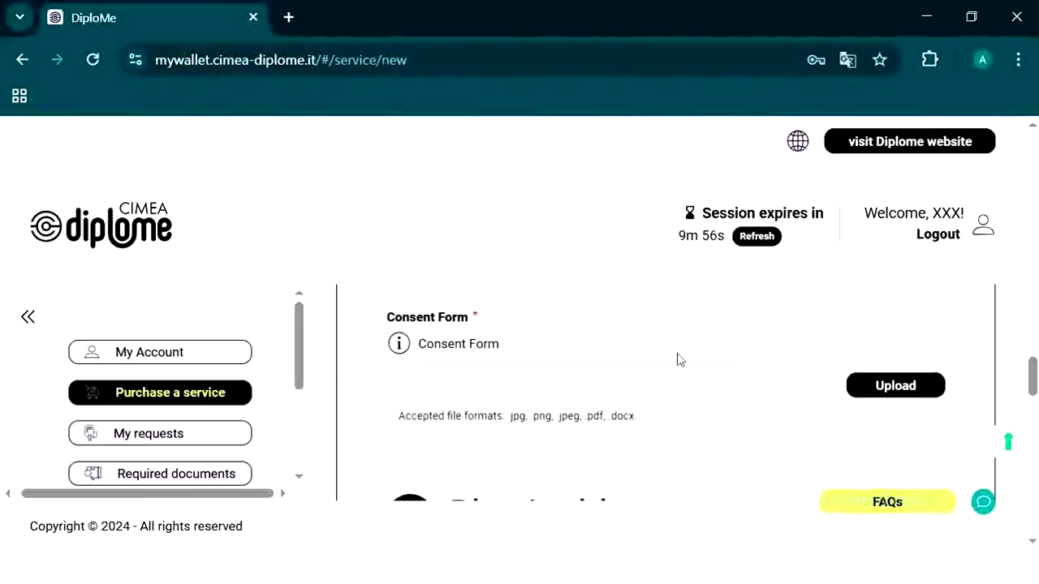
{"action": "scroll", "coordinate": [572, 388], "scroll_direction": "down", "scroll_amount": 2}
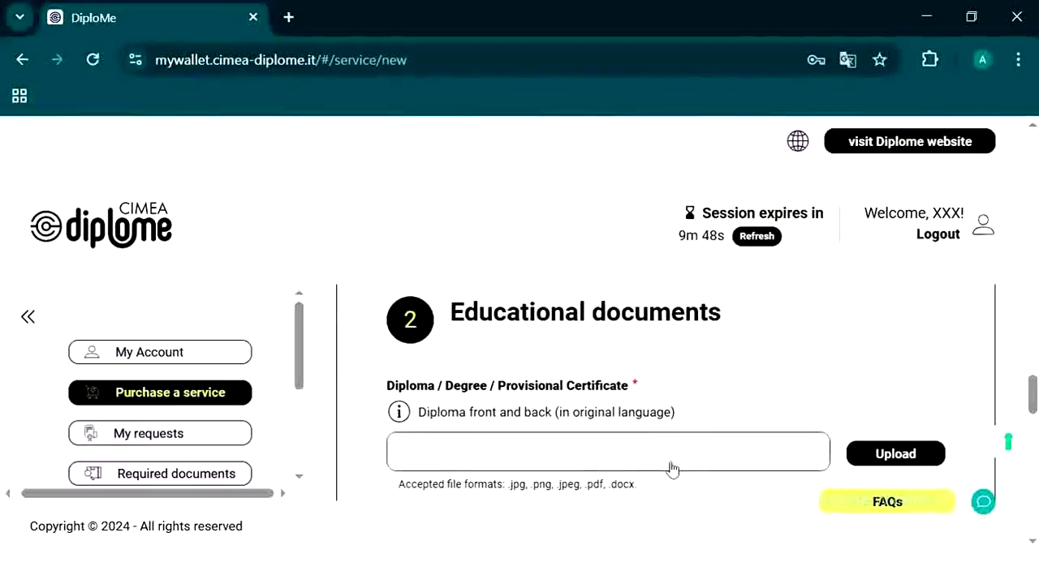
{"action": "scroll", "coordinate": [668, 468], "scroll_direction": "down", "scroll_amount": 2}
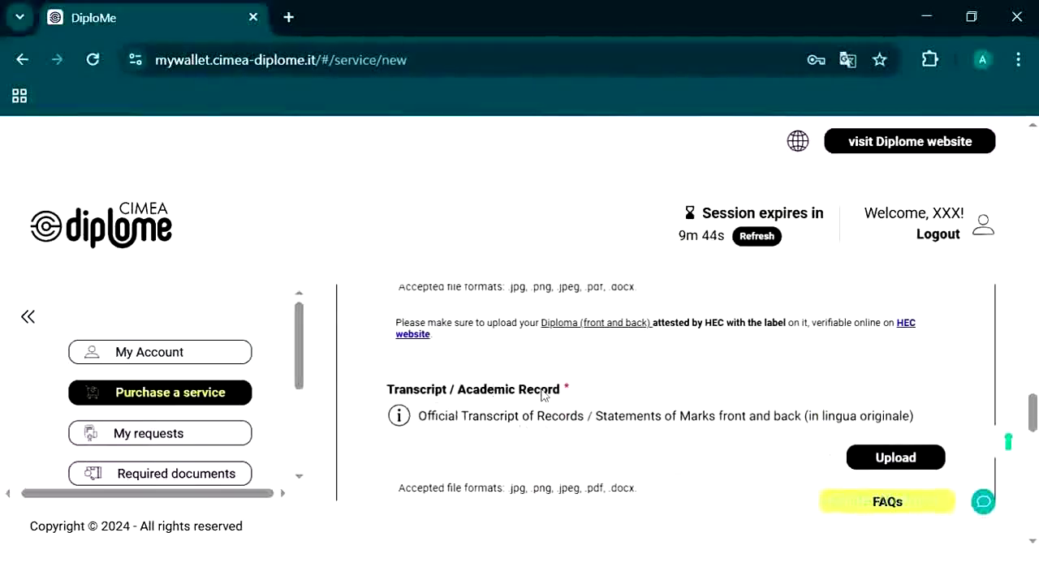
{"action": "scroll", "coordinate": [543, 394], "scroll_direction": "down", "scroll_amount": 1}
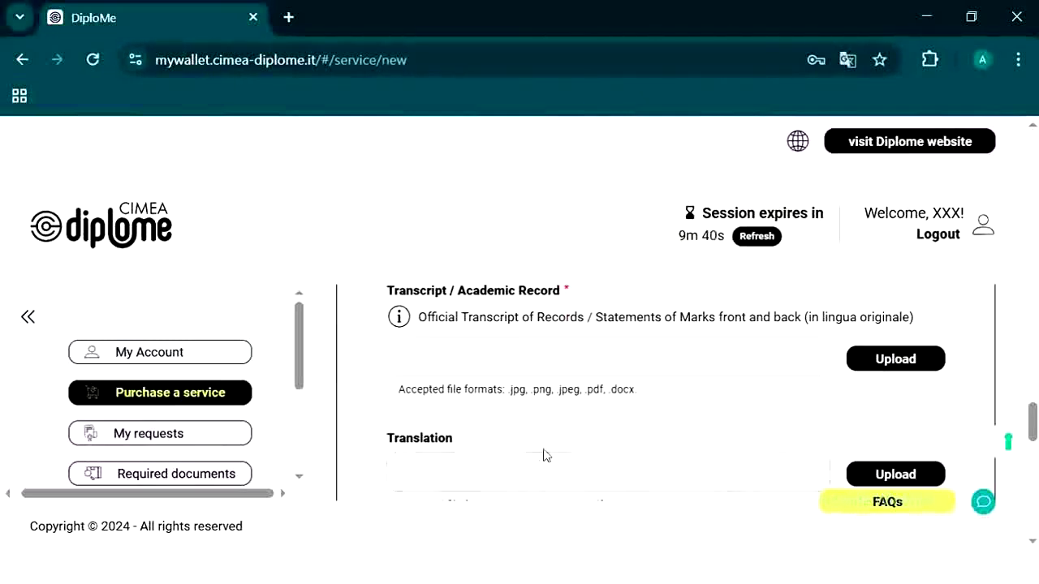
Step: Add an Other document slot under Additional documents
{"action": "scroll", "coordinate": [543, 455], "scroll_direction": "down", "scroll_amount": 2}
{"action": "scroll", "coordinate": [544, 456], "scroll_direction": "down", "scroll_amount": 1}
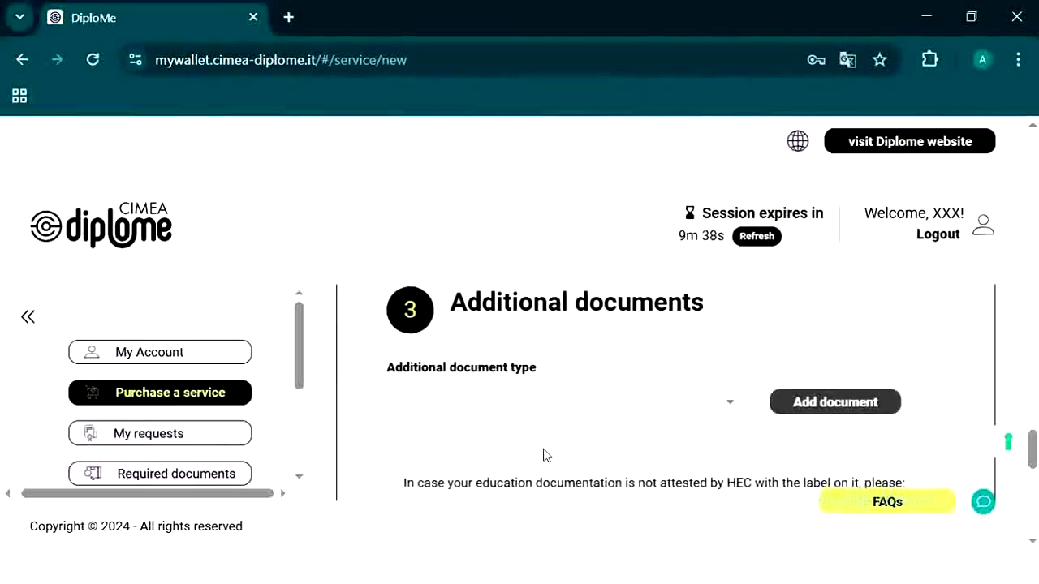
{"action": "left_click", "coordinate": [730, 410]}
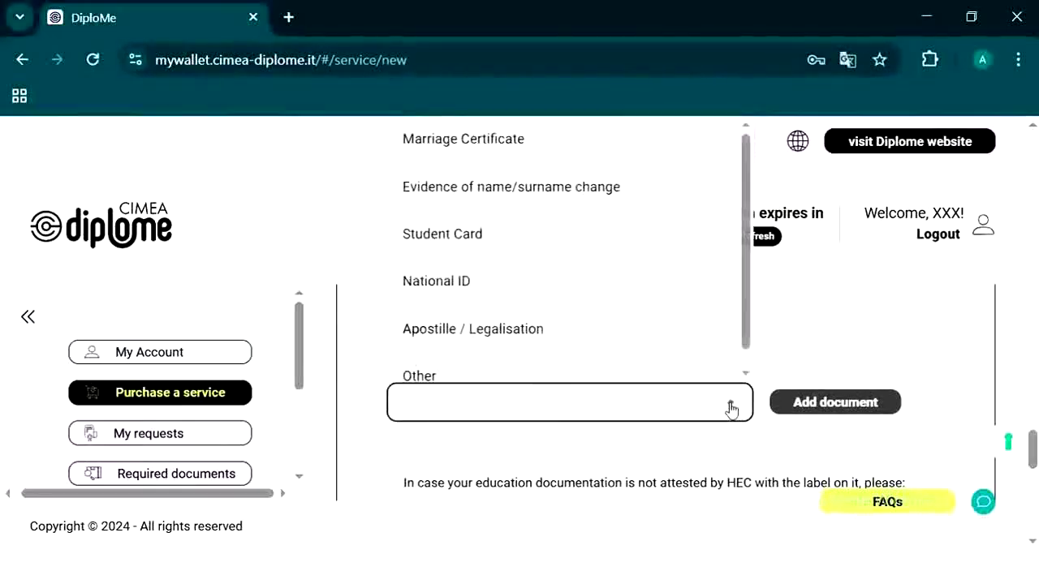
{"action": "left_click", "coordinate": [523, 375]}
{"action": "scroll", "coordinate": [525, 374], "scroll_direction": "down", "scroll_amount": 1}
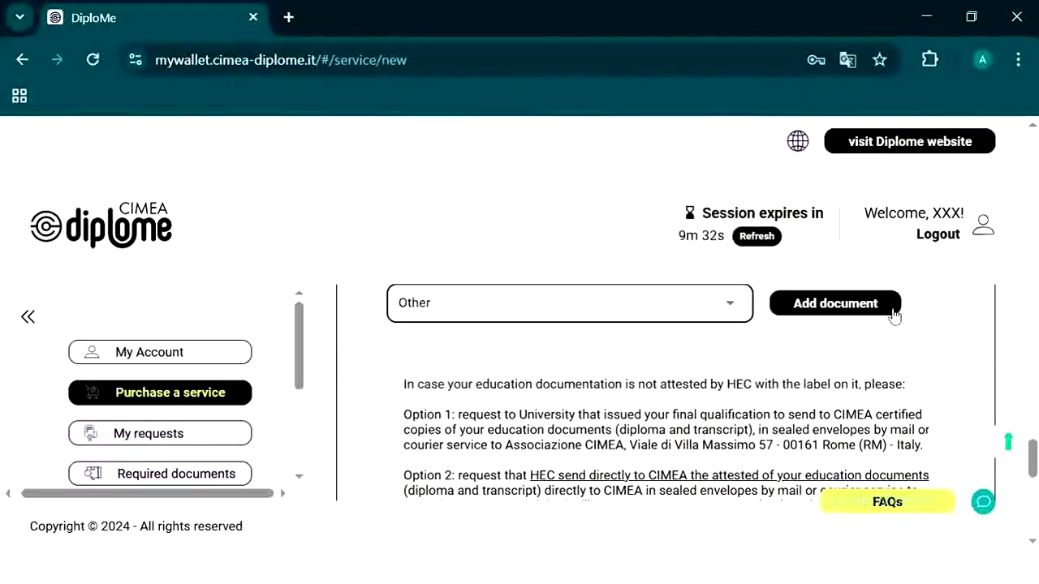
{"action": "left_click", "coordinate": [893, 307]}
Step: Upload the Bachelors Degree file into the Other document slot
{"action": "scroll", "coordinate": [574, 382], "scroll_direction": "up", "scroll_amount": 1}
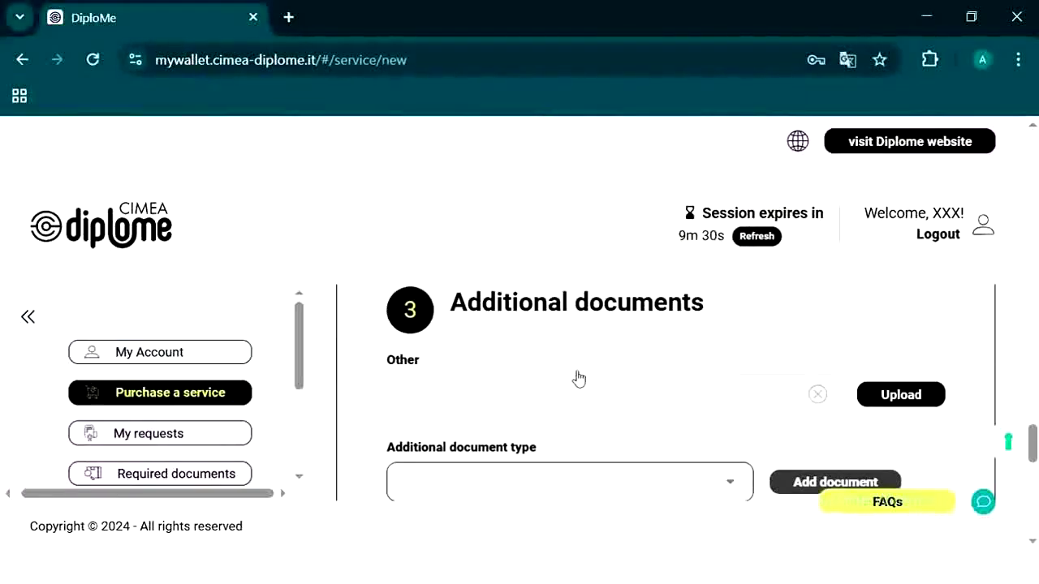
{"action": "scroll", "coordinate": [626, 367], "scroll_direction": "down", "scroll_amount": 2}
{"action": "scroll", "coordinate": [626, 366], "scroll_direction": "up", "scroll_amount": 1}
{"action": "left_click", "coordinate": [619, 389]}
{"action": "left_click", "coordinate": [691, 390]}
{"action": "scroll", "coordinate": [814, 414], "scroll_direction": "up", "scroll_amount": 1}
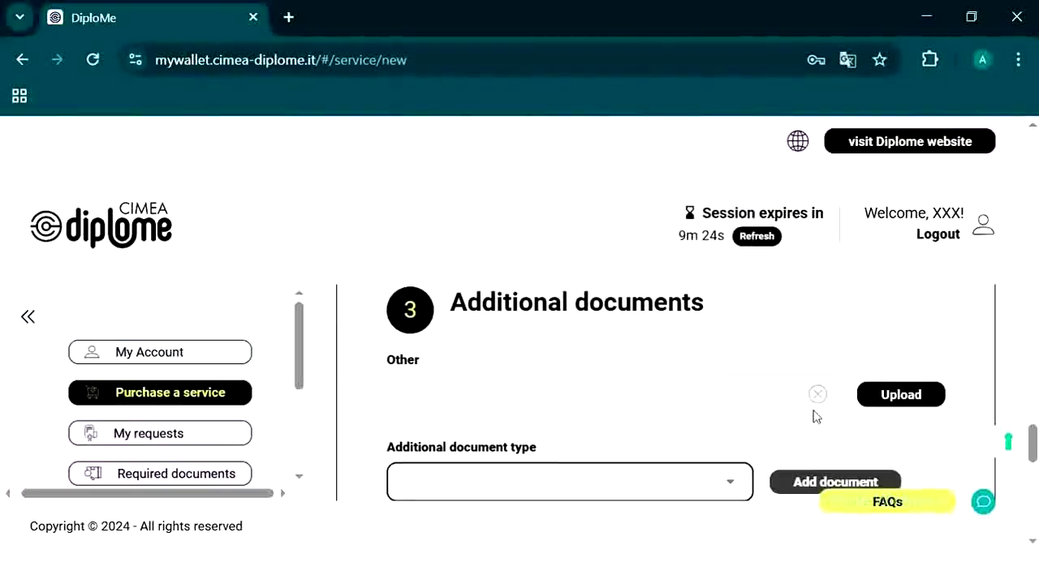
{"action": "left_click", "coordinate": [657, 405]}
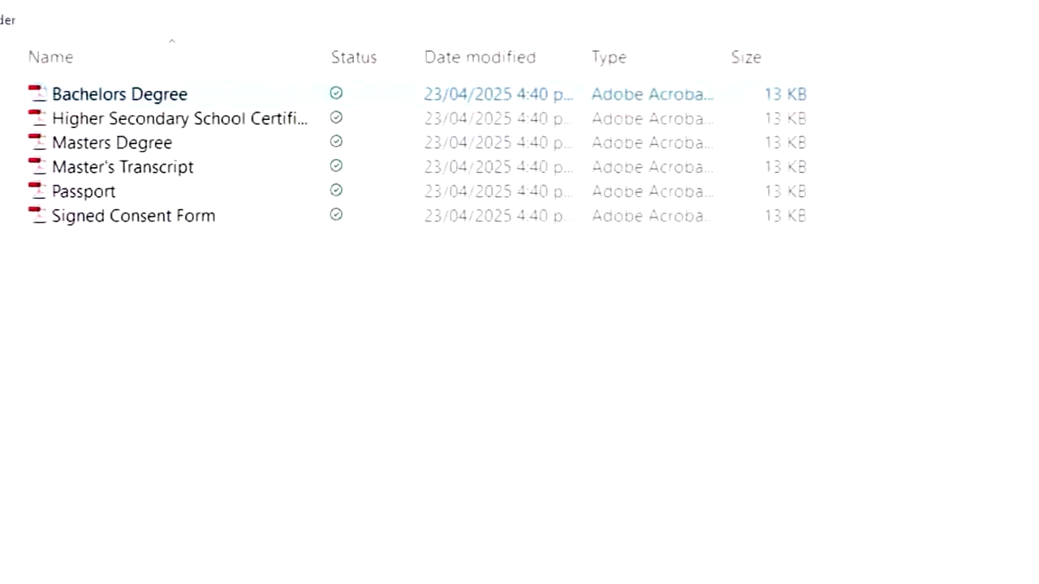
{"action": "key", "text": "Escape"}
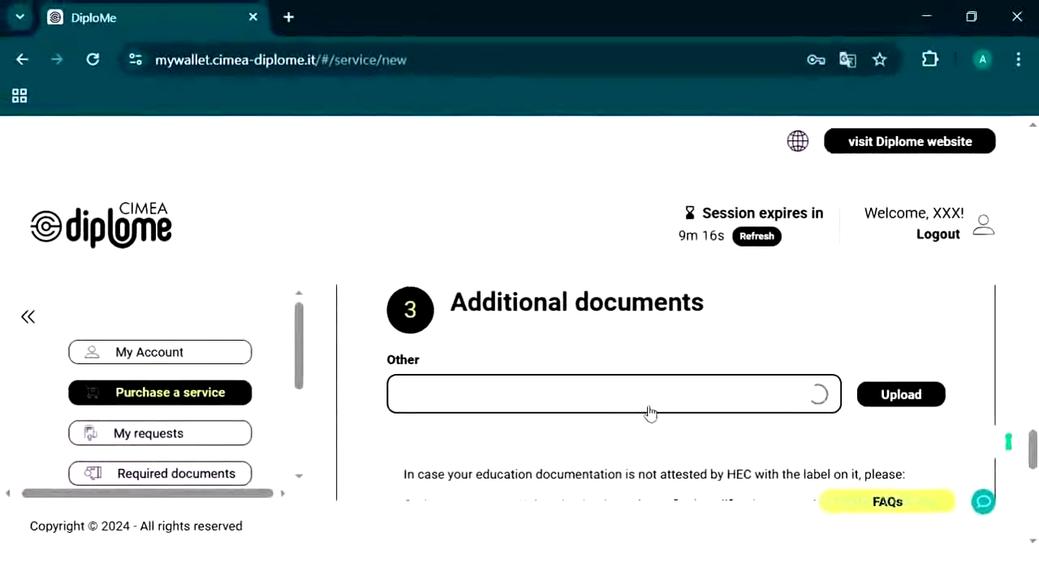
Step: Add a second Other slot under Additional documents
{"action": "scroll", "coordinate": [661, 406], "scroll_direction": "down", "scroll_amount": 1}
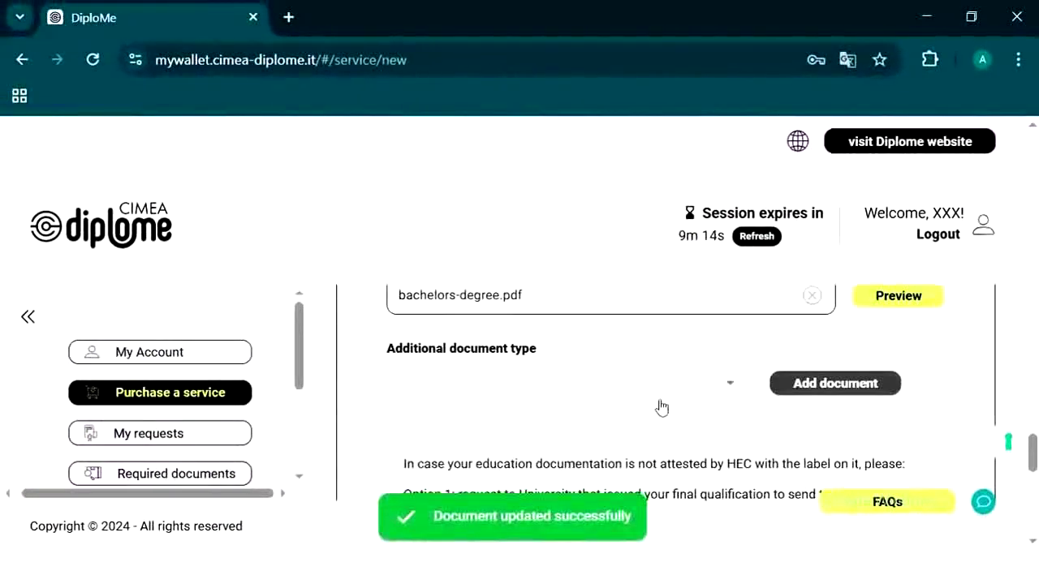
{"action": "scroll", "coordinate": [730, 397], "scroll_direction": "up", "scroll_amount": 1}
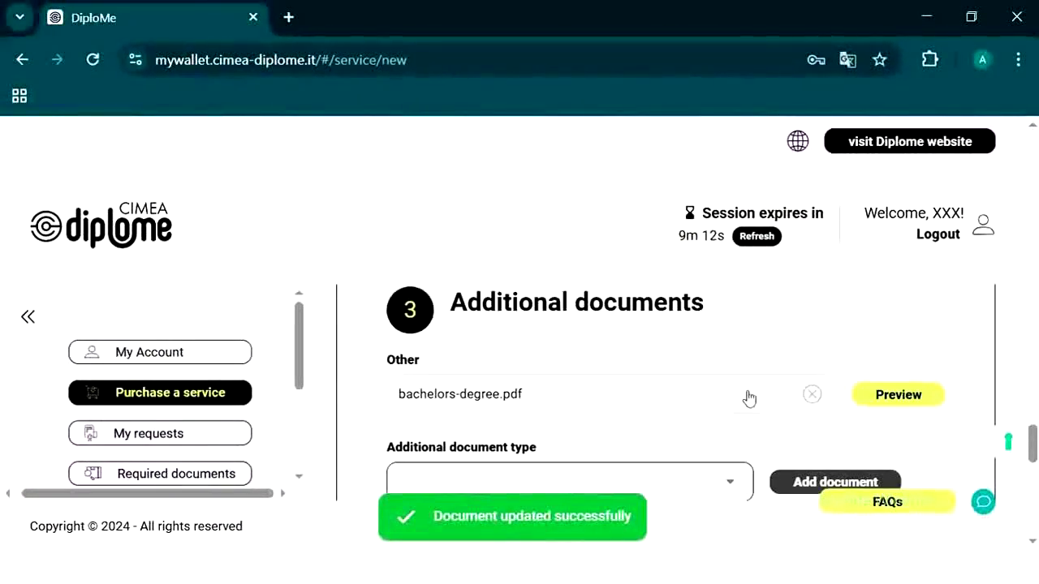
{"action": "scroll", "coordinate": [742, 455], "scroll_direction": "down", "scroll_amount": 1}
{"action": "left_click", "coordinate": [738, 390]}
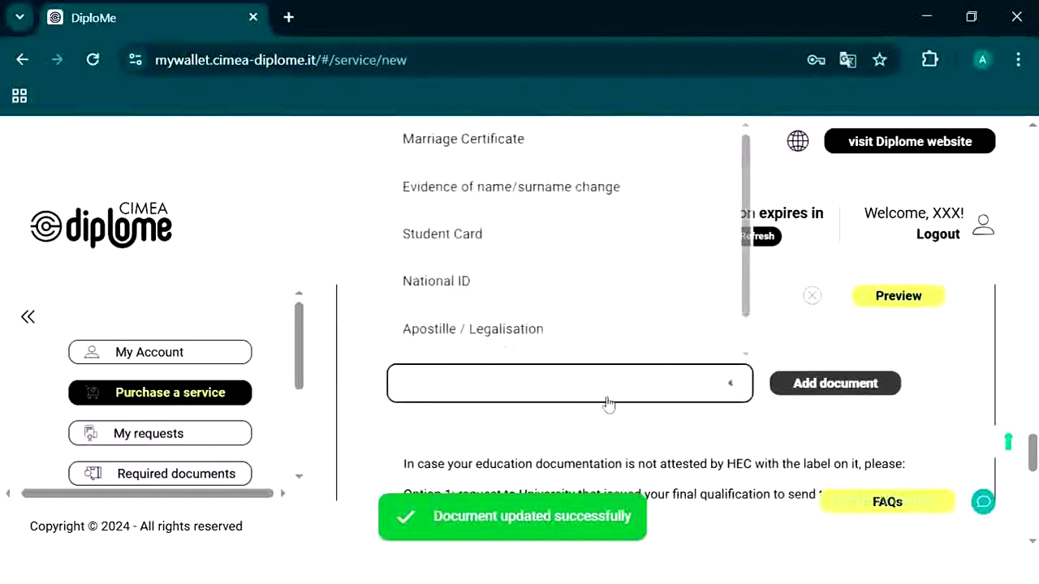
{"action": "scroll", "coordinate": [473, 326], "scroll_direction": "down", "scroll_amount": 1}
{"action": "left_click", "coordinate": [474, 337]}
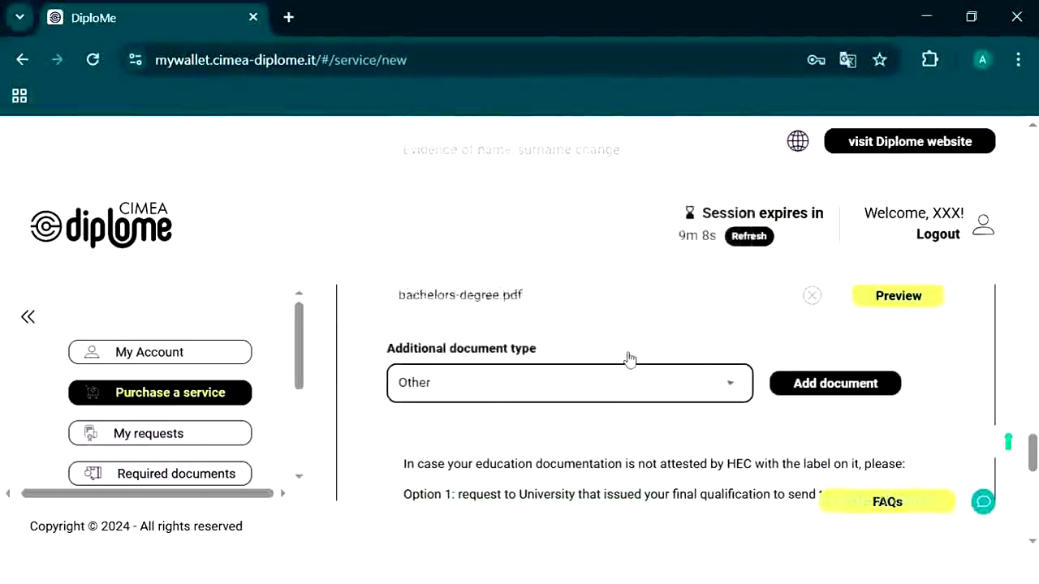
{"action": "left_click", "coordinate": [820, 383]}
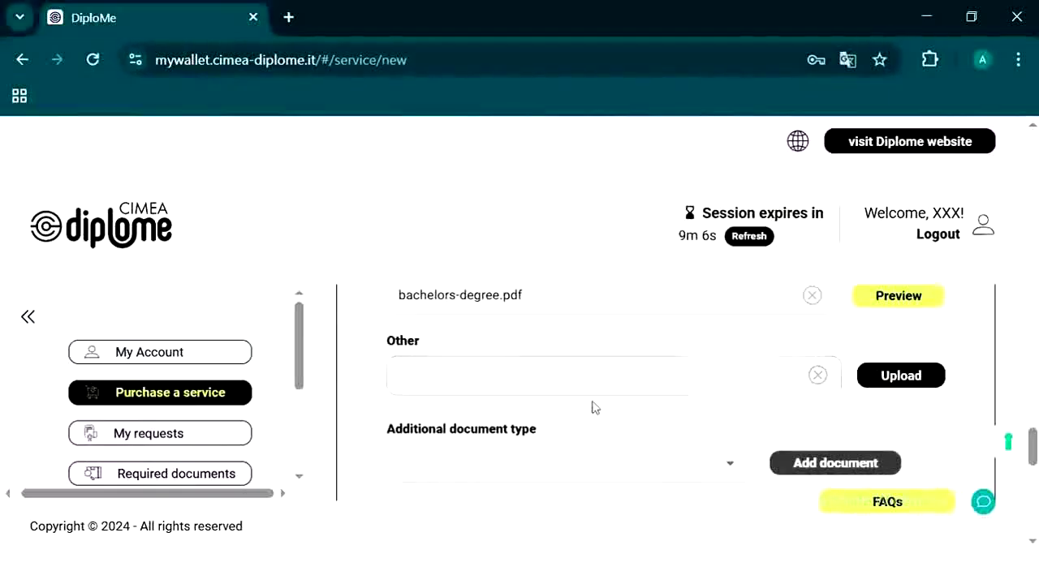
Step: Attach the higher secondary school certificate file to the second Other slot
{"action": "scroll", "coordinate": [592, 408], "scroll_direction": "down", "scroll_amount": 1}
{"action": "scroll", "coordinate": [584, 389], "scroll_direction": "up", "scroll_amount": 1}
{"action": "left_click", "coordinate": [565, 389]}
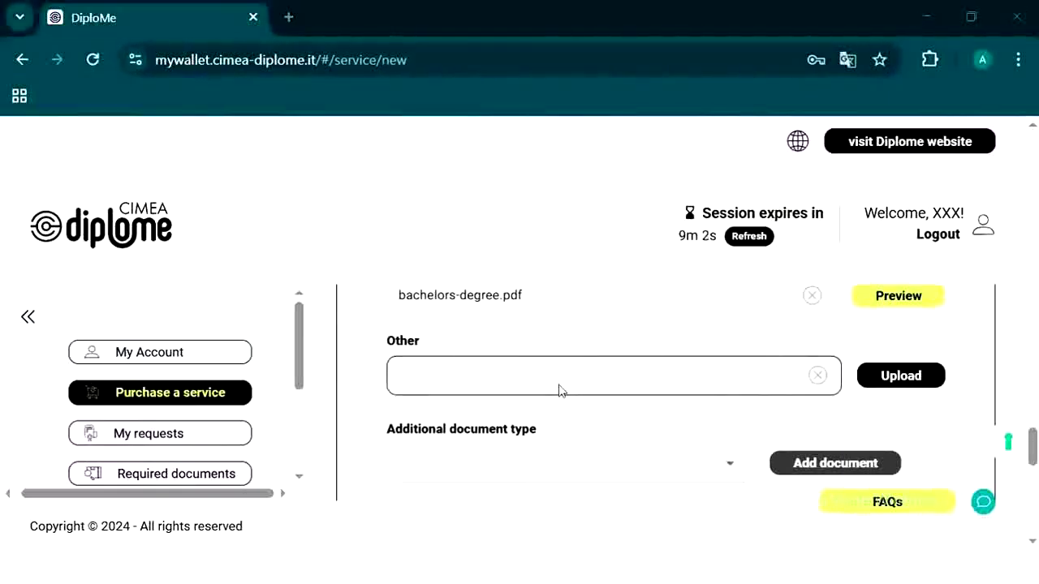
{"action": "left_click", "coordinate": [140, 102]}
{"action": "double_click", "coordinate": [133, 75]}
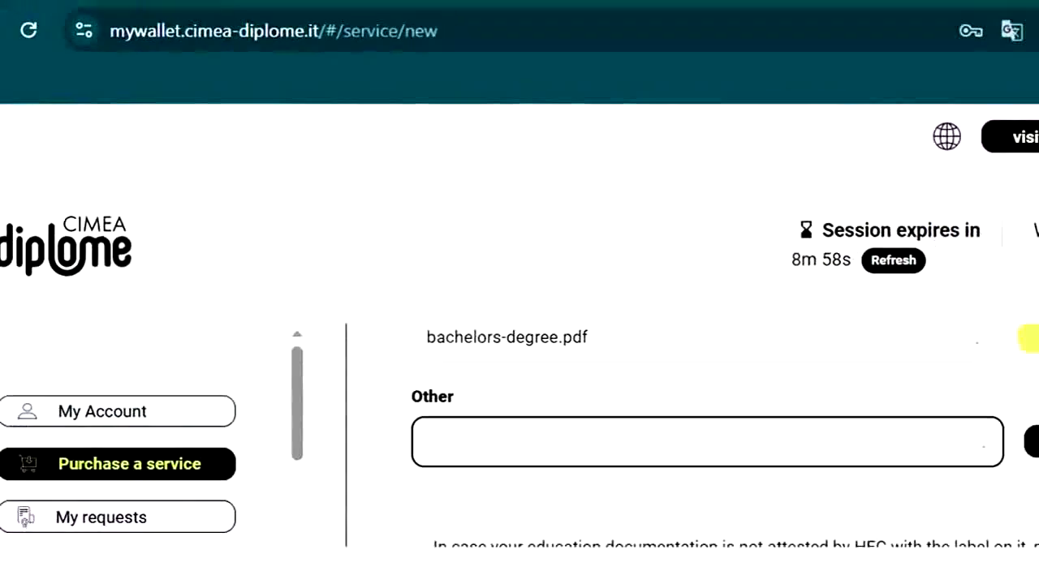
{"action": "scroll", "coordinate": [737, 437], "scroll_direction": "up", "scroll_amount": 8}
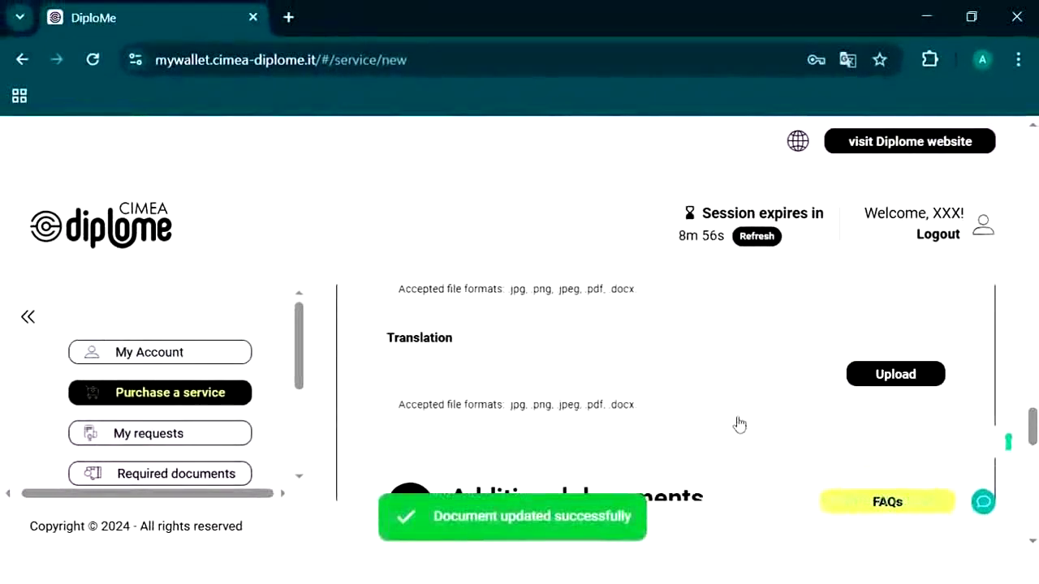
Step: Scroll through the form to verify every uploaded document down to the bottom
{"action": "scroll", "coordinate": [737, 418], "scroll_direction": "up", "scroll_amount": 6}
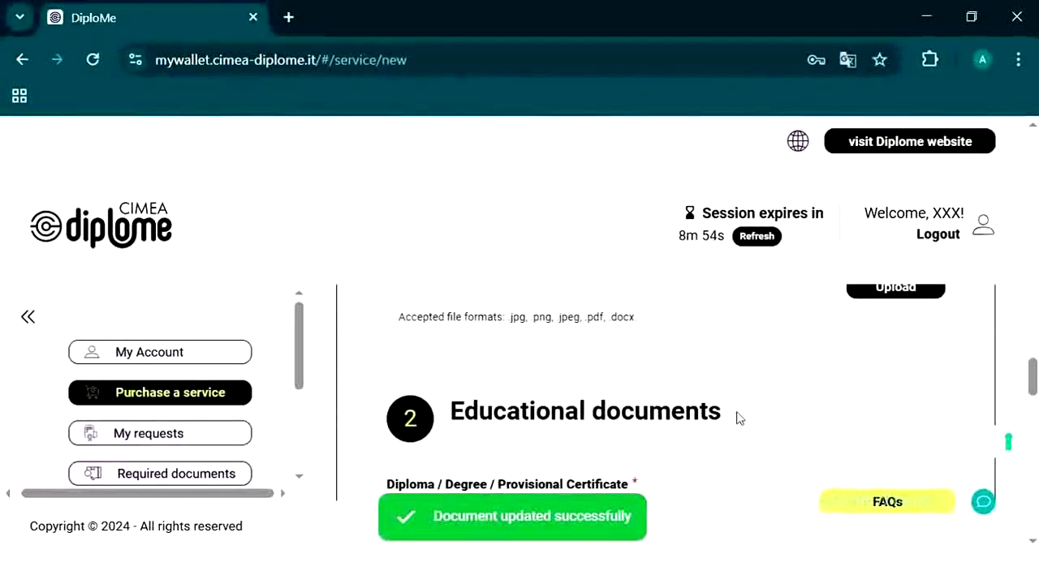
{"action": "scroll", "coordinate": [736, 418], "scroll_direction": "up", "scroll_amount": 1}
{"action": "scroll", "coordinate": [753, 398], "scroll_direction": "down", "scroll_amount": 2}
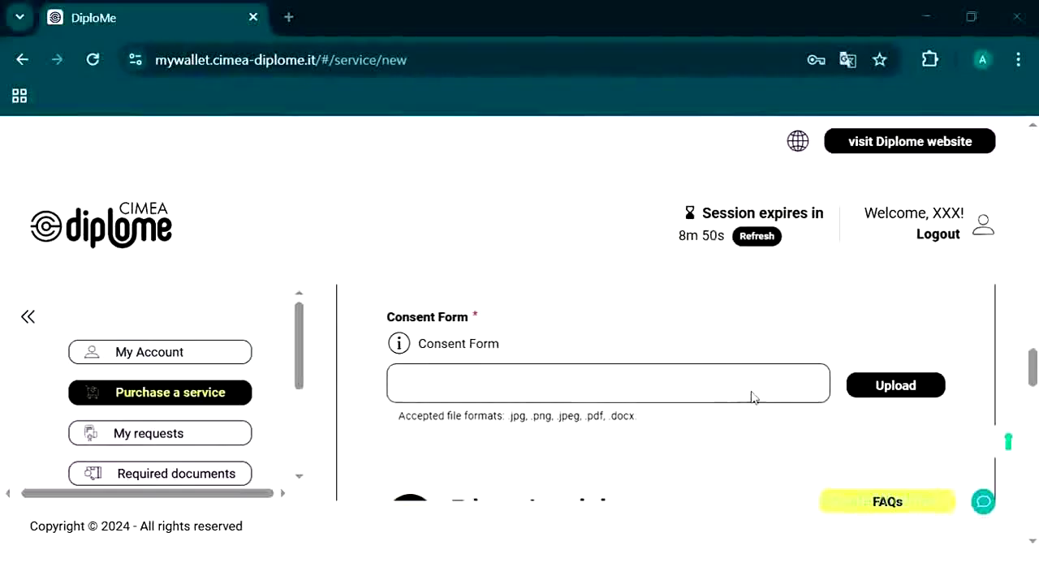
{"action": "scroll", "coordinate": [566, 356], "scroll_direction": "down", "scroll_amount": 1}
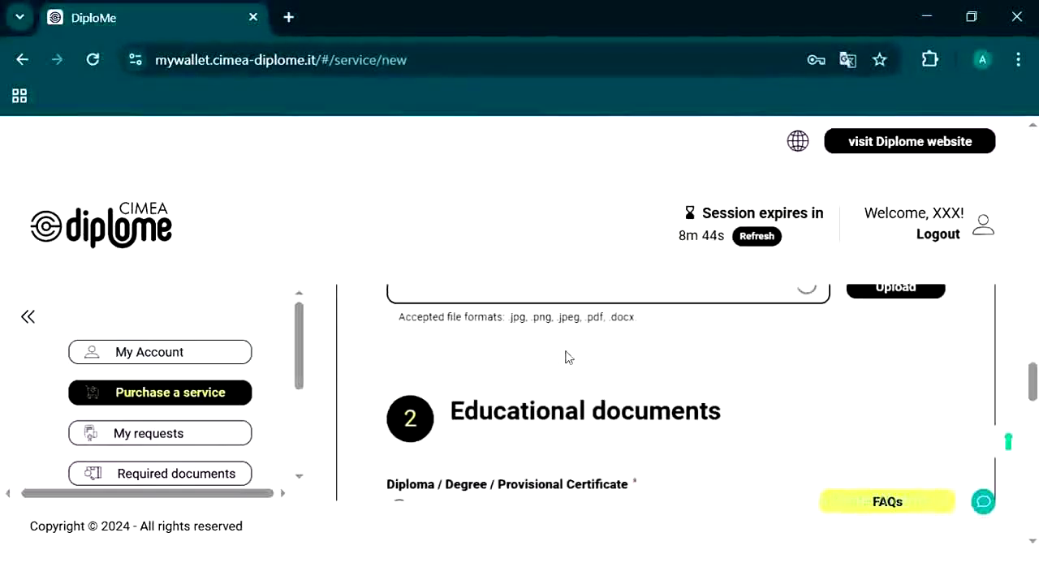
{"action": "scroll", "coordinate": [566, 355], "scroll_direction": "down", "scroll_amount": 2}
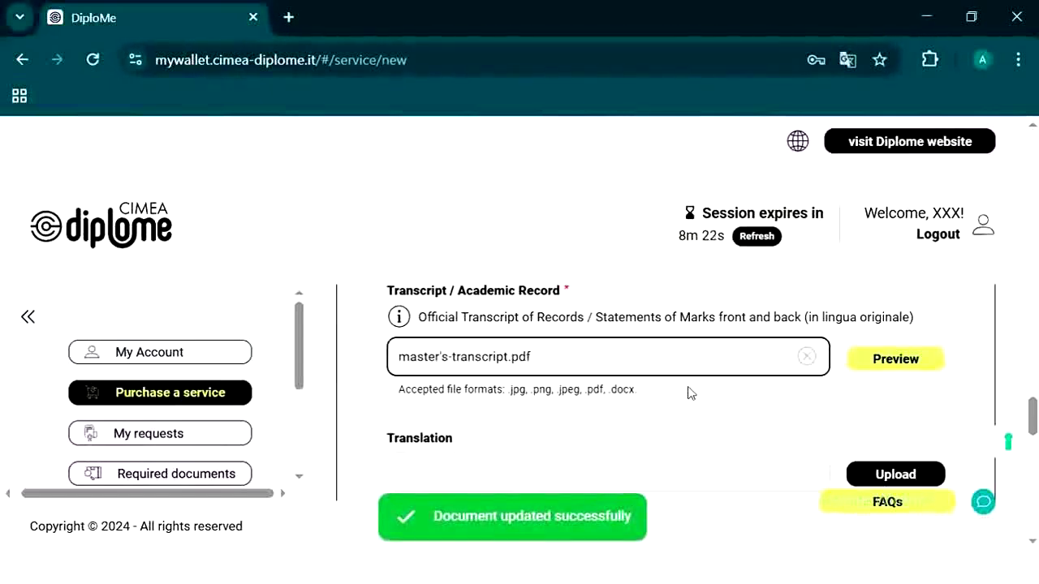
{"action": "scroll", "coordinate": [584, 398], "scroll_direction": "down", "scroll_amount": 2}
{"action": "scroll", "coordinate": [567, 373], "scroll_direction": "down", "scroll_amount": 3}
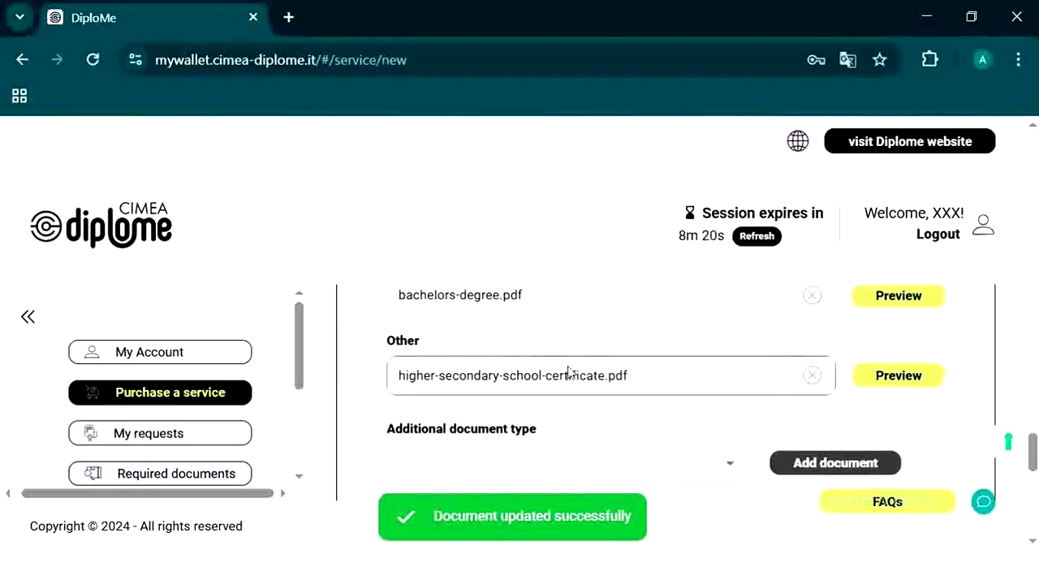
{"action": "scroll", "coordinate": [721, 385], "scroll_direction": "up", "scroll_amount": 5}
{"action": "scroll", "coordinate": [722, 385], "scroll_direction": "up", "scroll_amount": 8}
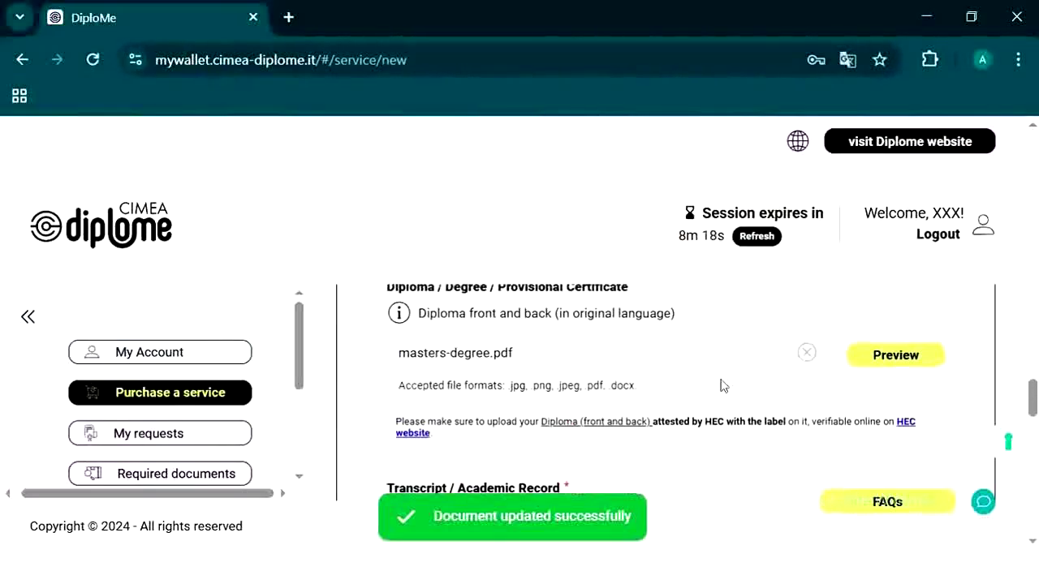
{"action": "scroll", "coordinate": [721, 386], "scroll_direction": "down", "scroll_amount": 1}
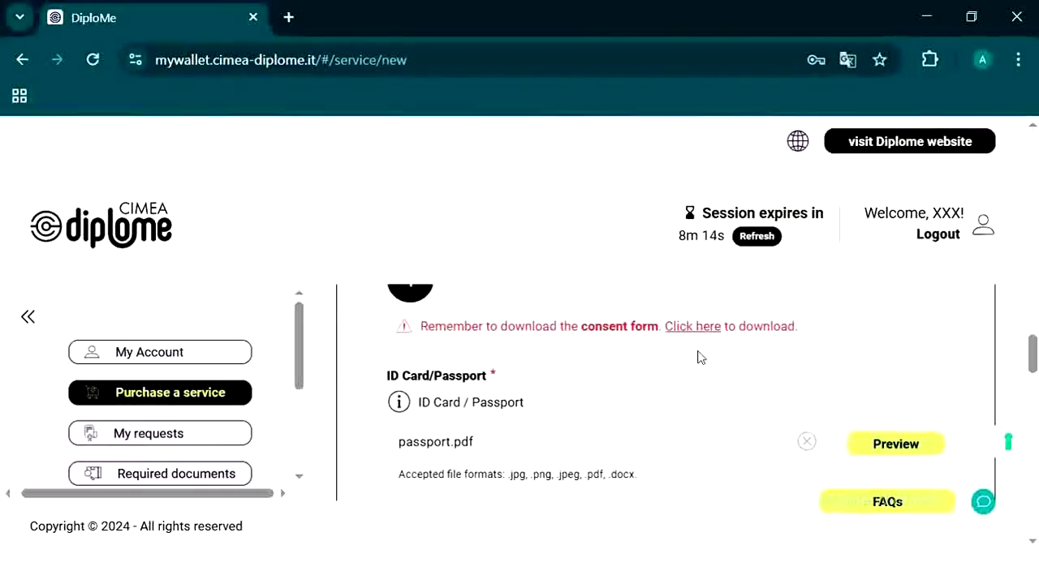
{"action": "scroll", "coordinate": [695, 354], "scroll_direction": "down", "scroll_amount": 1}
{"action": "scroll", "coordinate": [576, 360], "scroll_direction": "down", "scroll_amount": 1}
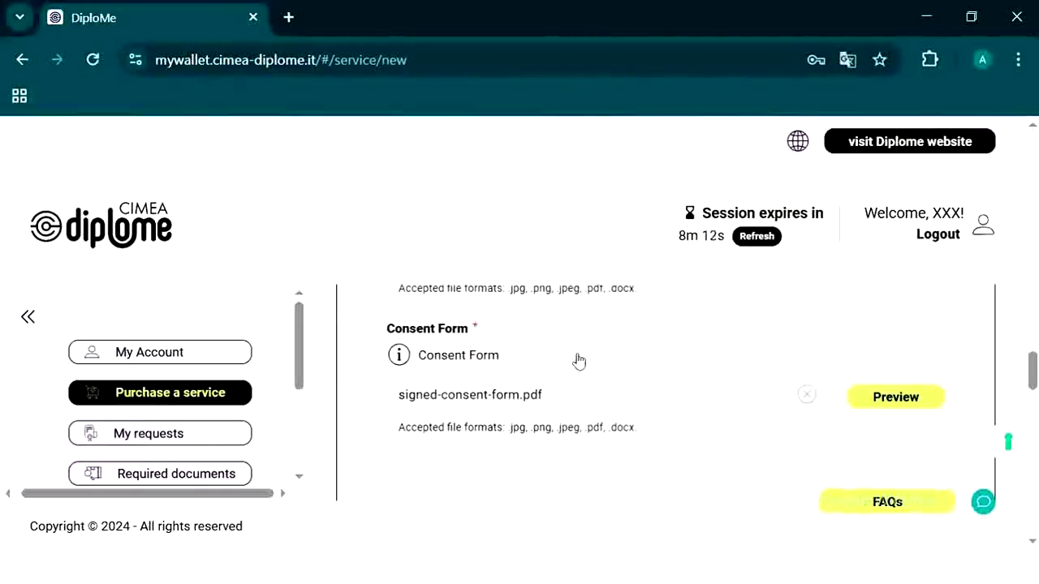
{"action": "scroll", "coordinate": [582, 386], "scroll_direction": "down", "scroll_amount": 1}
{"action": "scroll", "coordinate": [581, 386], "scroll_direction": "down", "scroll_amount": 2}
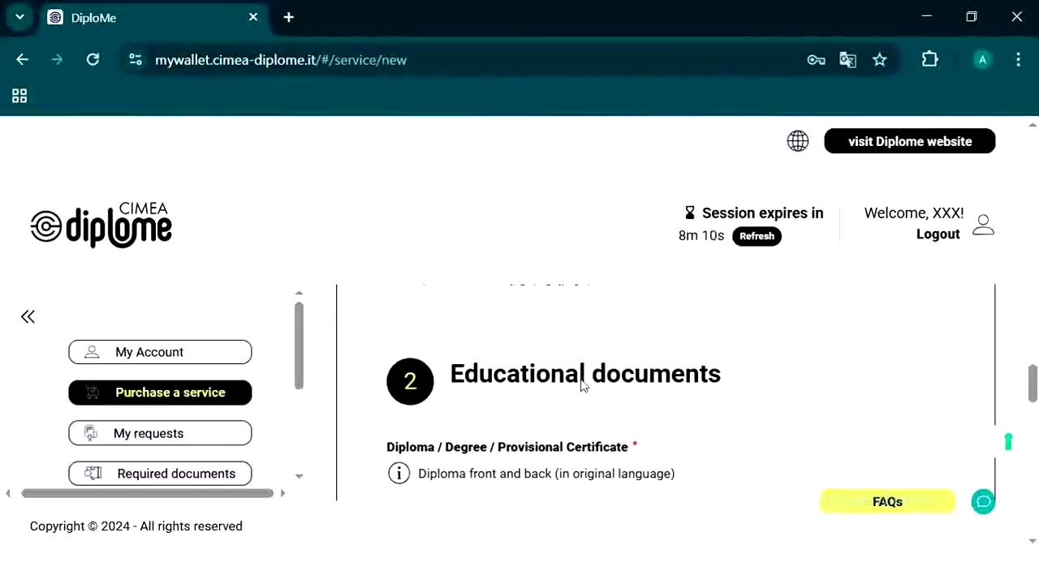
{"action": "scroll", "coordinate": [581, 377], "scroll_direction": "down", "scroll_amount": 1}
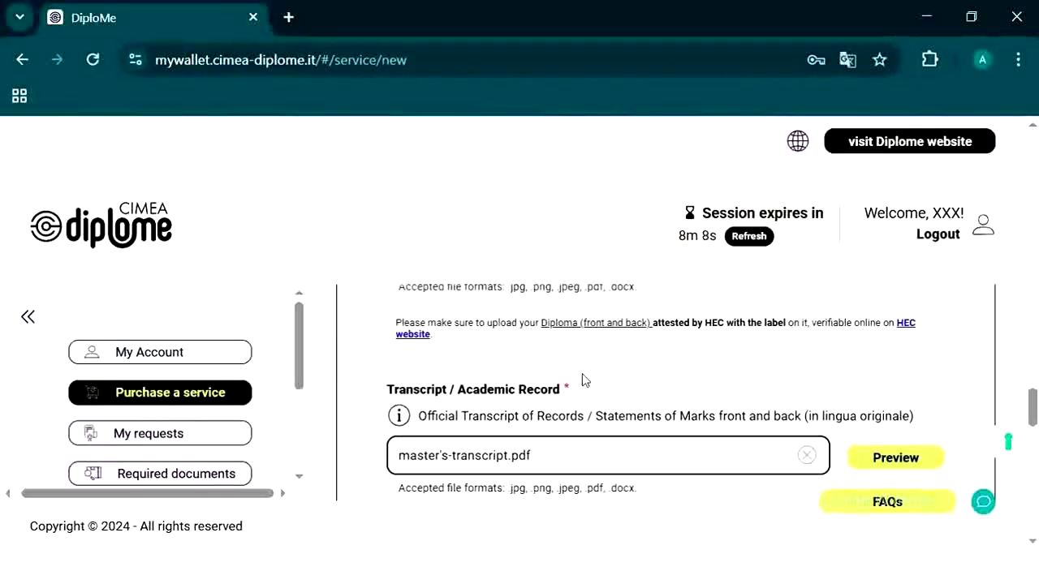
{"action": "scroll", "coordinate": [582, 378], "scroll_direction": "down", "scroll_amount": 1}
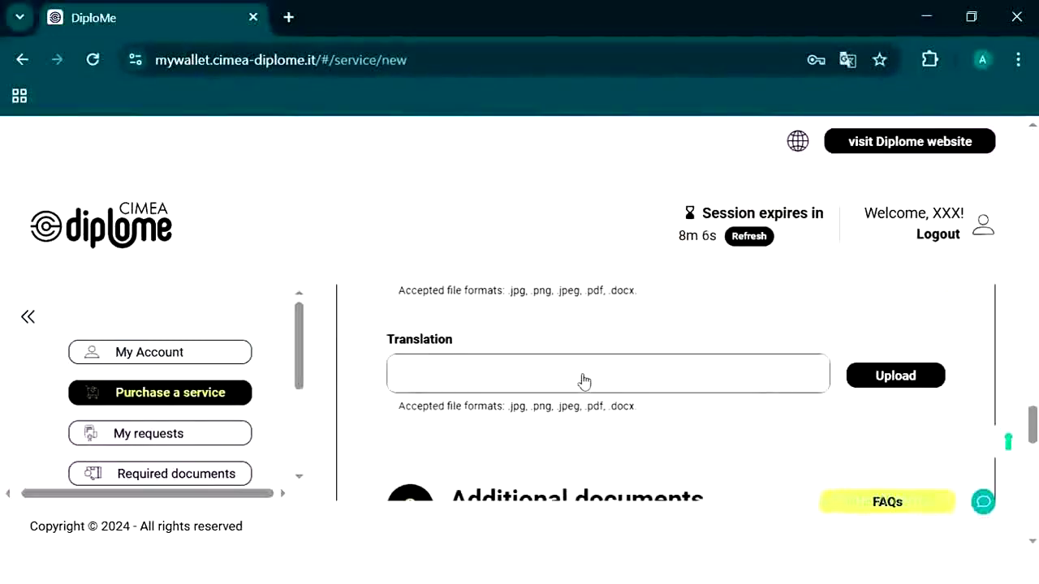
{"action": "scroll", "coordinate": [584, 379], "scroll_direction": "down", "scroll_amount": 2}
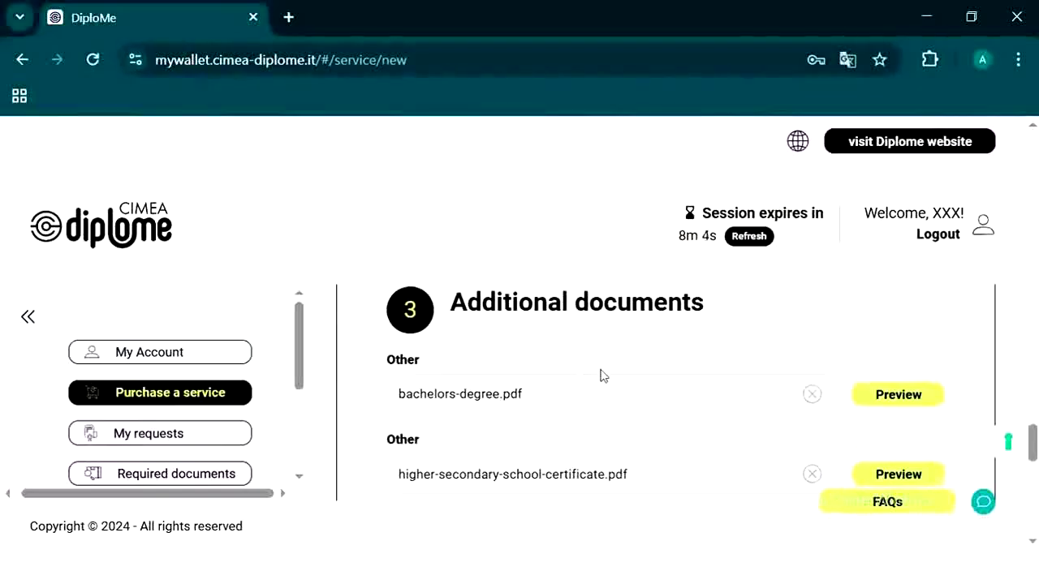
{"action": "scroll", "coordinate": [598, 375], "scroll_direction": "down", "scroll_amount": 1}
{"action": "scroll", "coordinate": [601, 374], "scroll_direction": "down", "scroll_amount": 4}
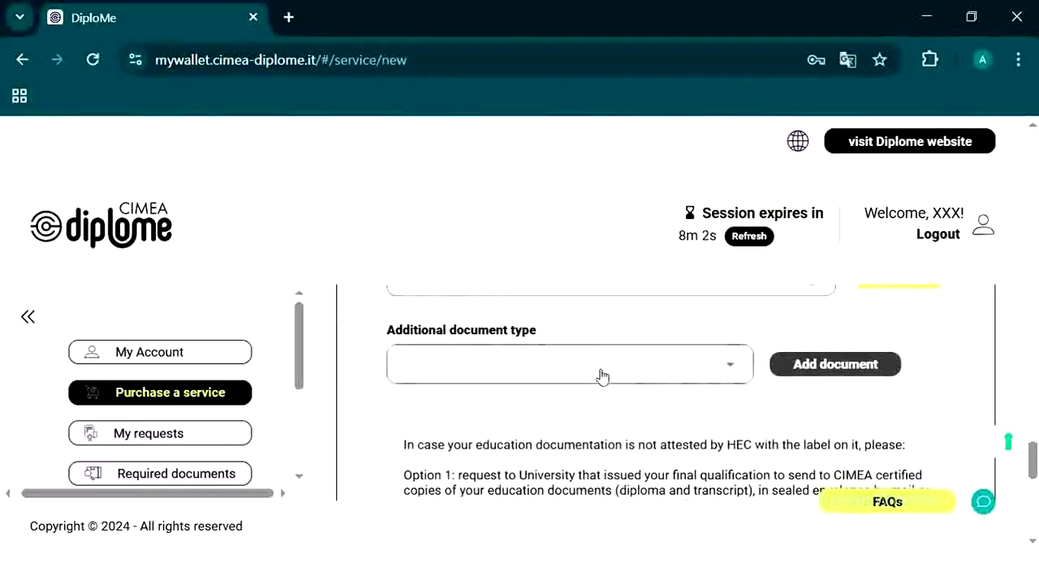
{"action": "scroll", "coordinate": [601, 369], "scroll_direction": "down", "scroll_amount": 3}
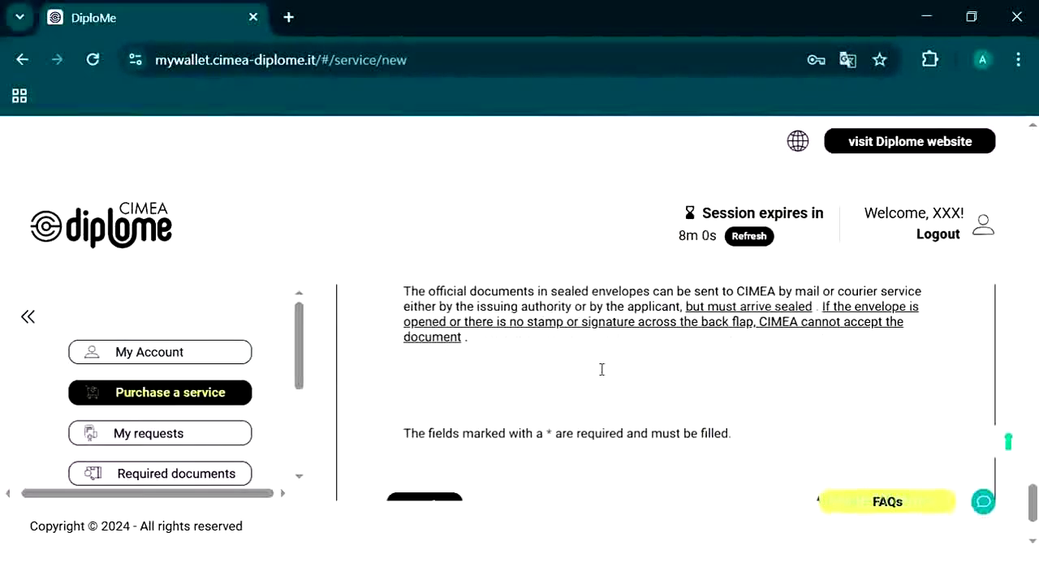
Step: Save the uploaded documents and advance to the Payment step
{"action": "left_click", "coordinate": [845, 395]}
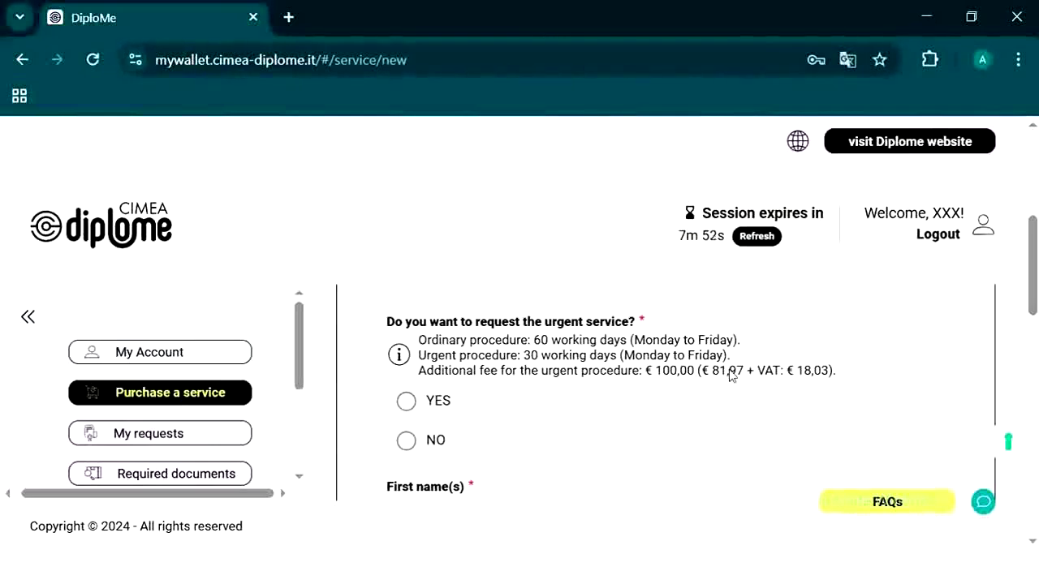
{"action": "scroll", "coordinate": [730, 375], "scroll_direction": "up", "scroll_amount": 1}
{"action": "scroll", "coordinate": [730, 375], "scroll_direction": "up", "scroll_amount": 3}
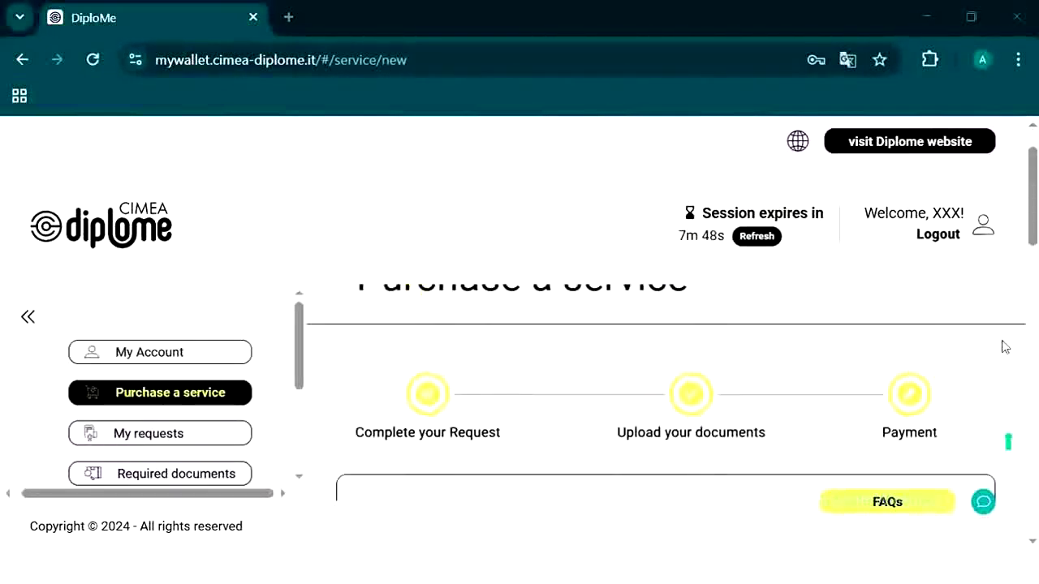
{"action": "scroll", "coordinate": [725, 343], "scroll_direction": "up", "scroll_amount": 1}
{"action": "scroll", "coordinate": [726, 345], "scroll_direction": "down", "scroll_amount": 3}
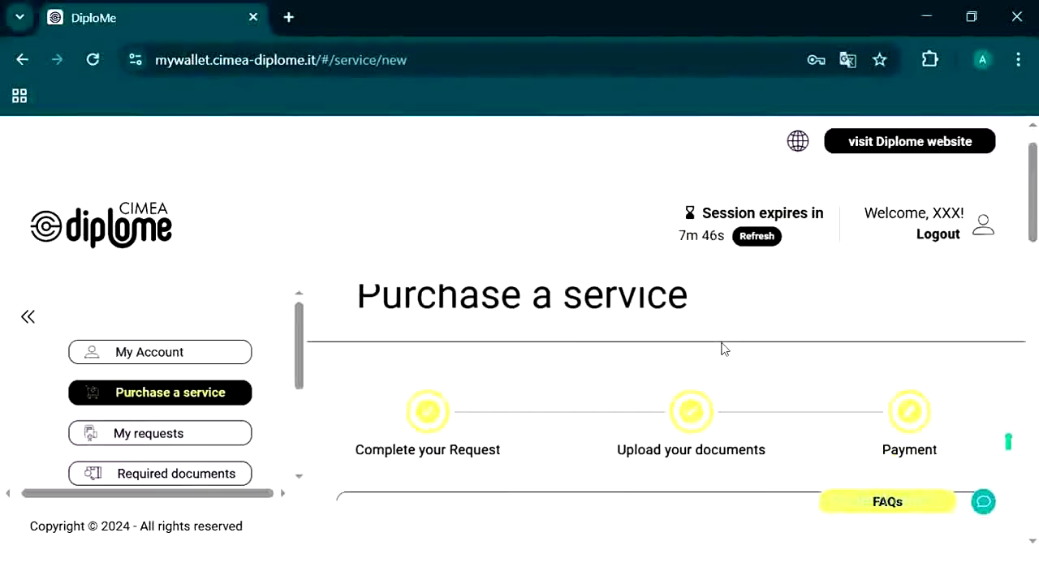
{"action": "scroll", "coordinate": [725, 349], "scroll_direction": "up", "scroll_amount": 3}
{"action": "scroll", "coordinate": [725, 348], "scroll_direction": "down", "scroll_amount": 2}
{"action": "scroll", "coordinate": [725, 347], "scroll_direction": "down", "scroll_amount": 1}
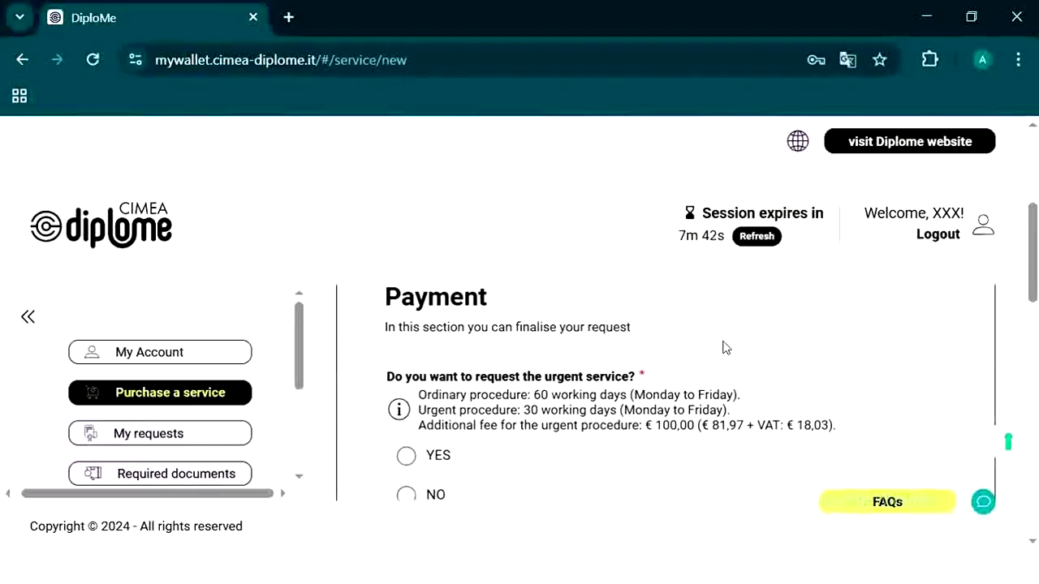
{"action": "scroll", "coordinate": [723, 347], "scroll_direction": "down", "scroll_amount": 1}
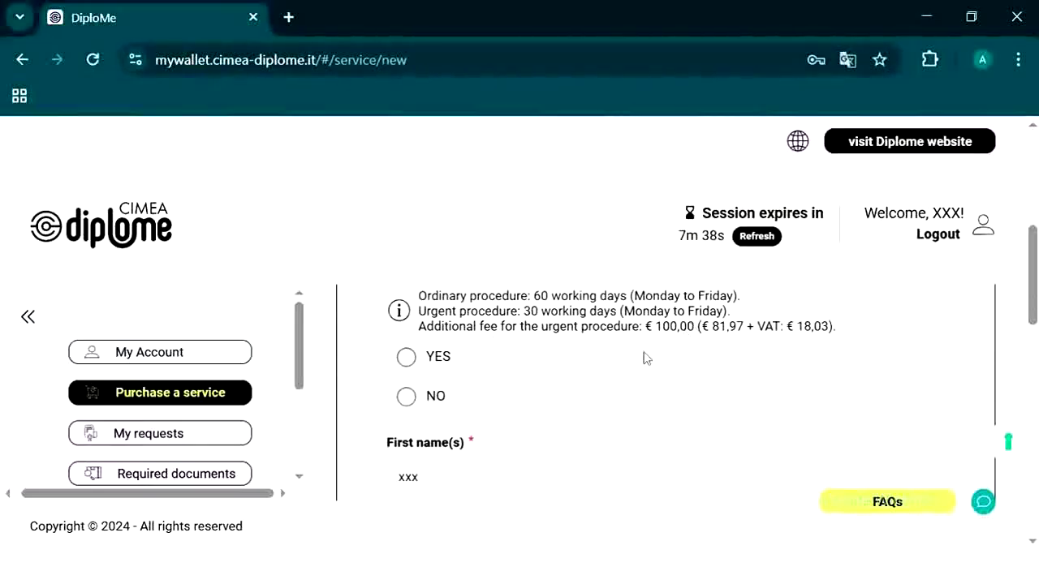
Step: Answer NO to urgent service, save the payment step, and save the request draft
{"action": "left_click", "coordinate": [408, 400]}
{"action": "scroll", "coordinate": [603, 385], "scroll_direction": "down", "scroll_amount": 1}
{"action": "scroll", "coordinate": [602, 382], "scroll_direction": "down", "scroll_amount": 1}
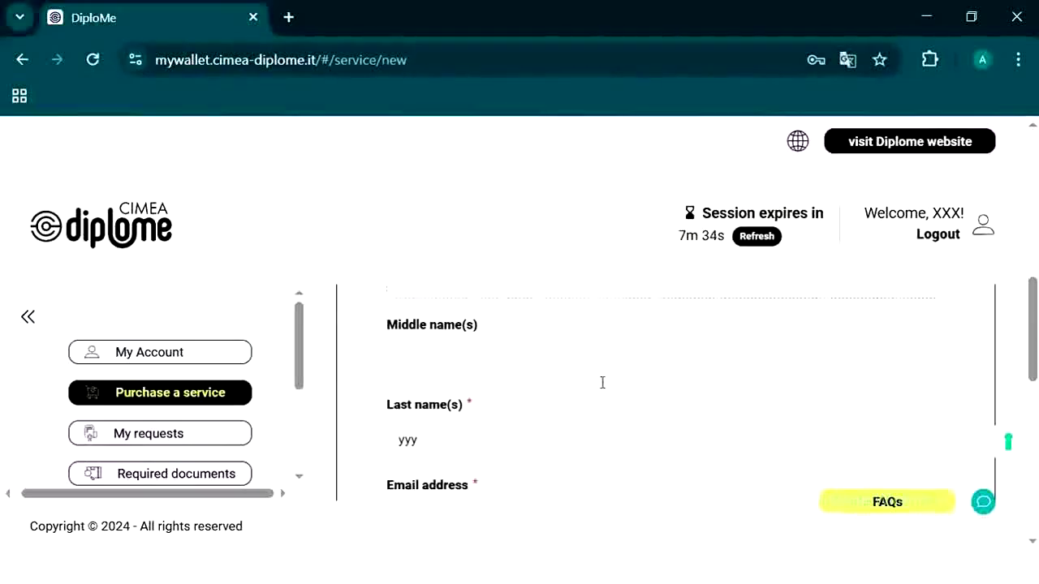
{"action": "scroll", "coordinate": [603, 382], "scroll_direction": "down", "scroll_amount": 5}
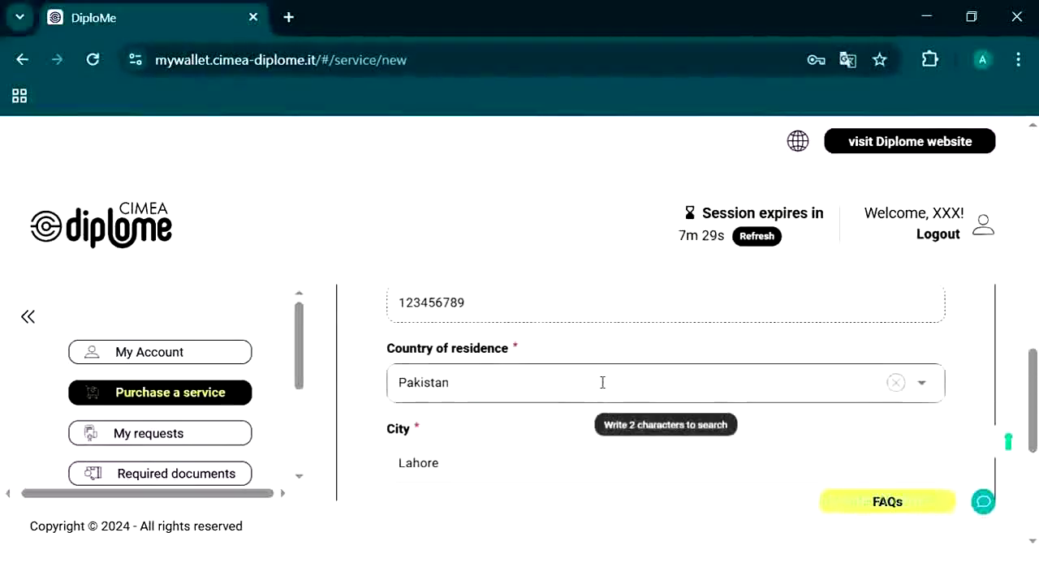
{"action": "scroll", "coordinate": [602, 383], "scroll_direction": "down", "scroll_amount": 2}
{"action": "scroll", "coordinate": [602, 382], "scroll_direction": "down", "scroll_amount": 2}
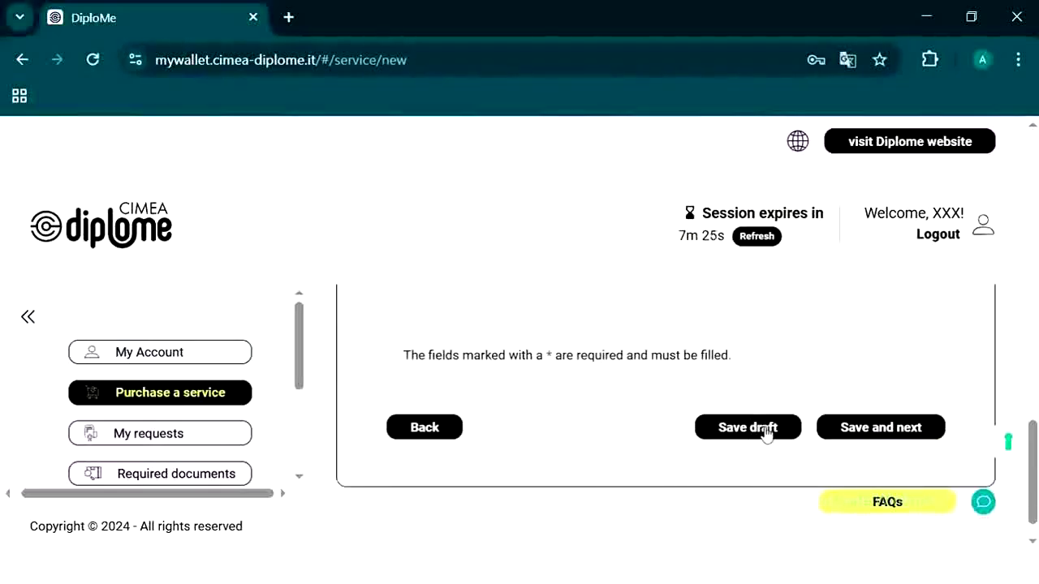
{"action": "left_click", "coordinate": [848, 440]}
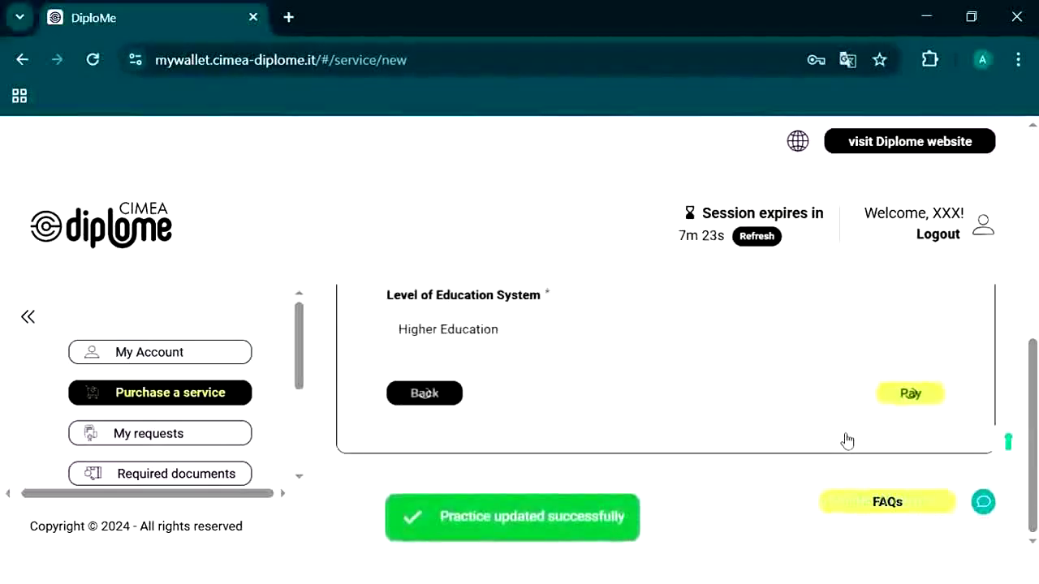
{"action": "left_click", "coordinate": [747, 400]}
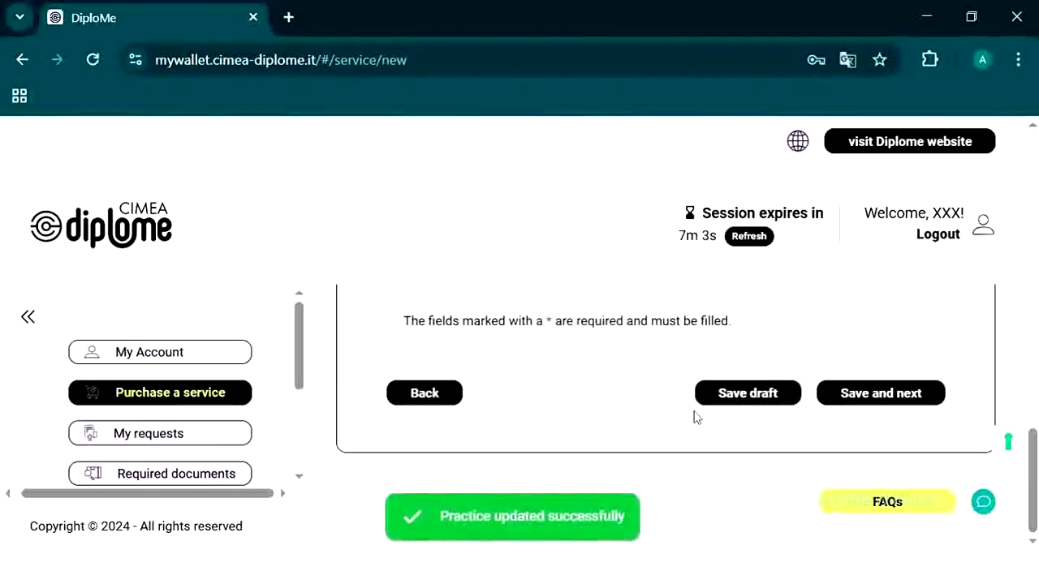